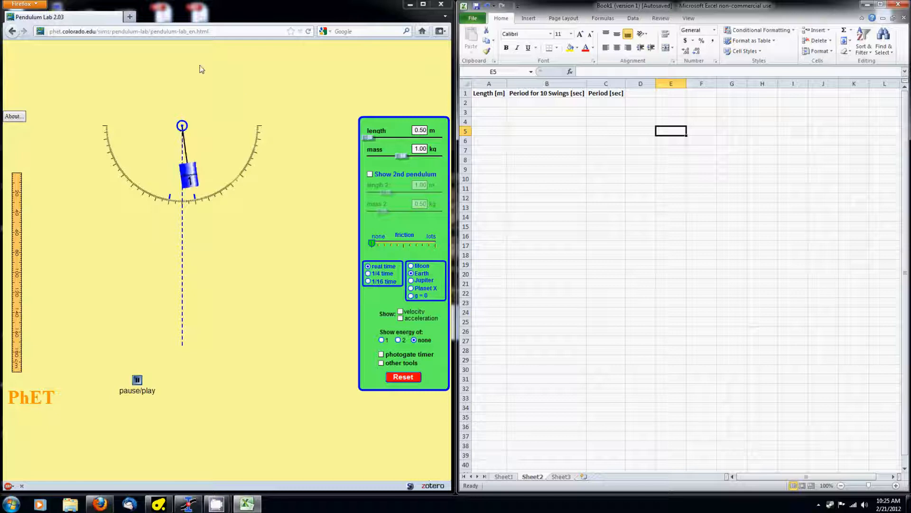
Pull the 0.50 m pendulum bob out to about 20° and release it near 11° so it swings
{"action": "left_click", "coordinate": [215, 32]}
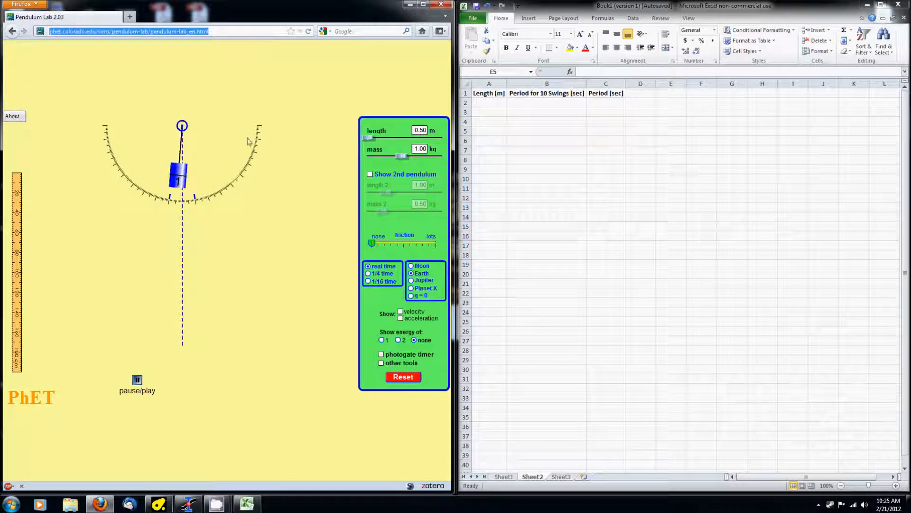
{"action": "left_click", "coordinate": [542, 8]}
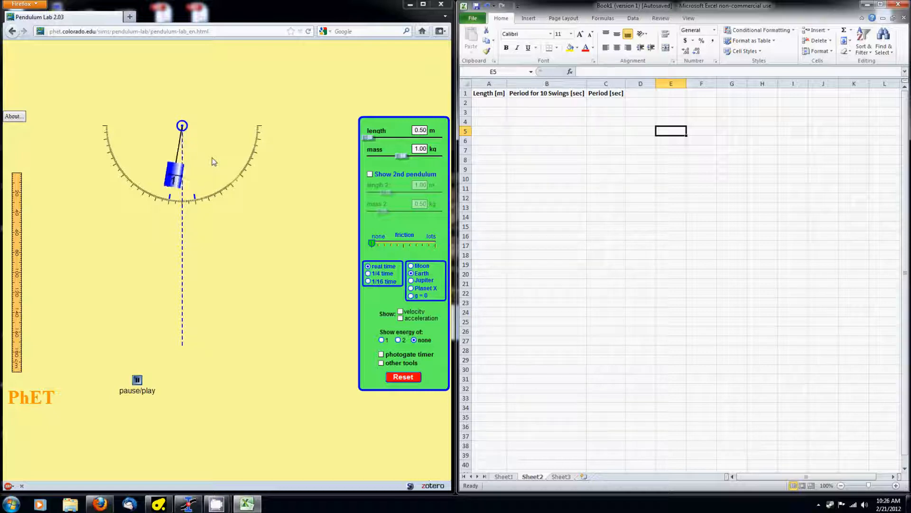
{"action": "mouse_move", "coordinate": [190, 182]}
{"action": "left_mouse_down"}
{"action": "mouse_move", "coordinate": [205, 184]}
{"action": "mouse_move", "coordinate": [199, 189]}
{"action": "left_mouse_up"}
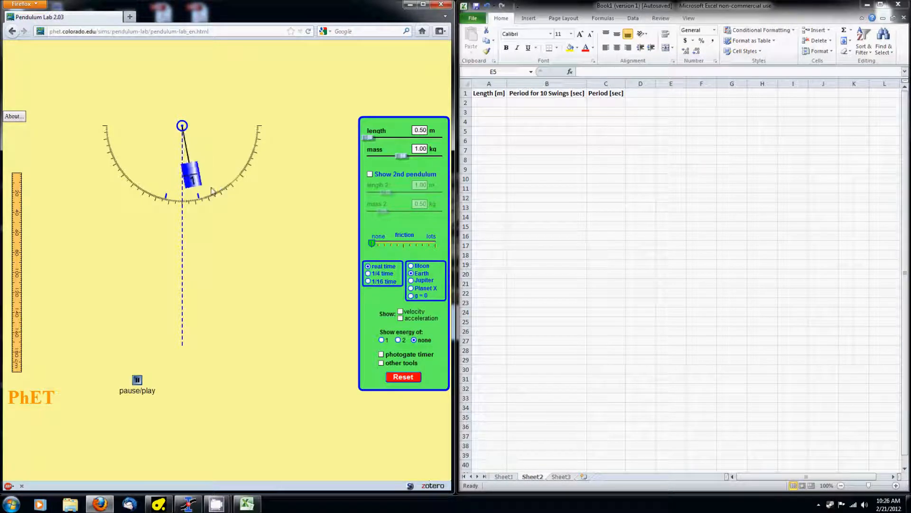
{"action": "left_click_drag", "start_coordinate": [197, 181], "coordinate": [179, 182]}
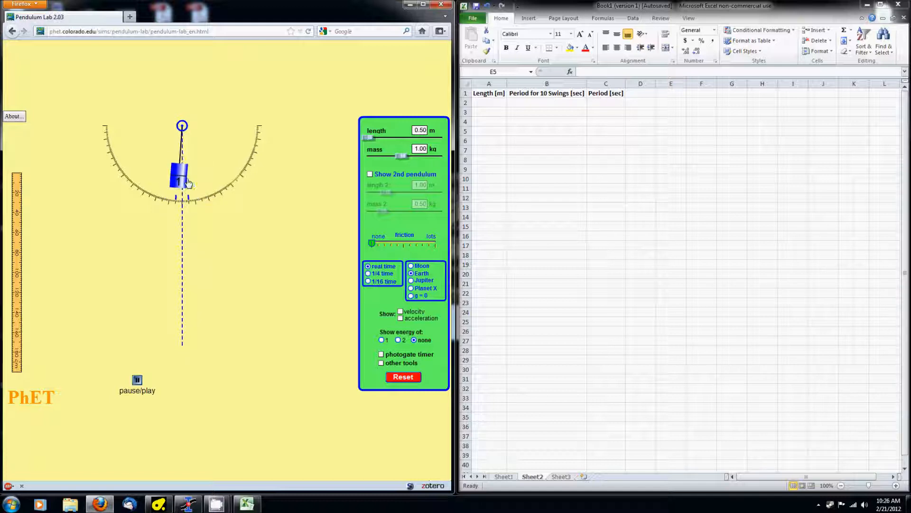
{"action": "left_click_drag", "start_coordinate": [195, 184], "coordinate": [196, 185]}
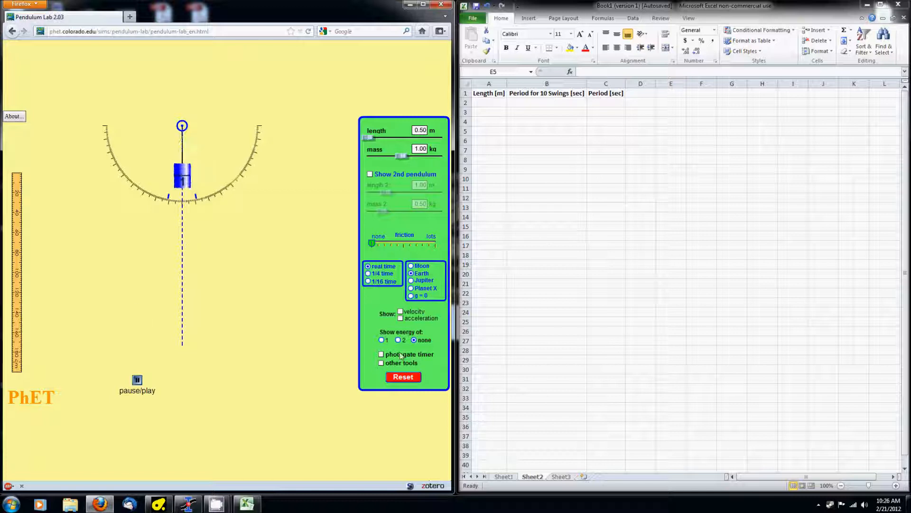
Show the stopwatch and measuring tape, and place the stopwatch beneath the pendulum
{"action": "left_click", "coordinate": [382, 362]}
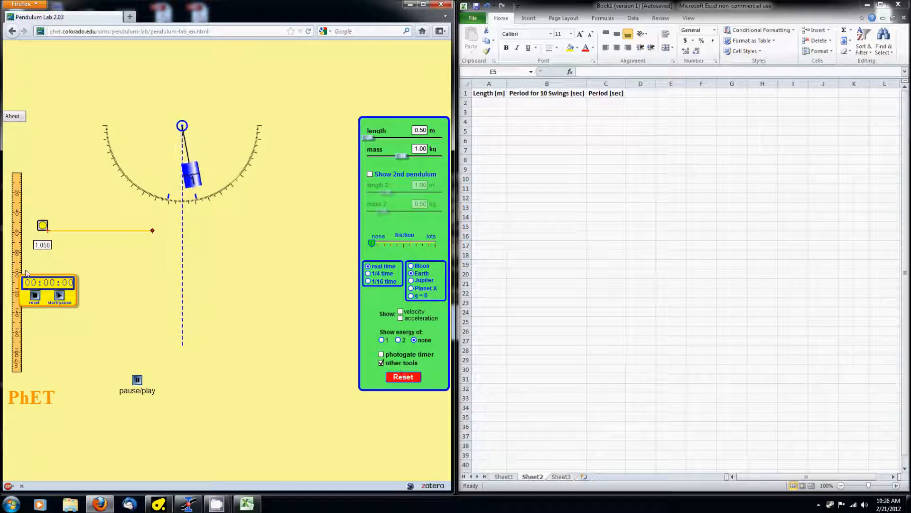
{"action": "left_click_drag", "start_coordinate": [76, 303], "coordinate": [145, 306]}
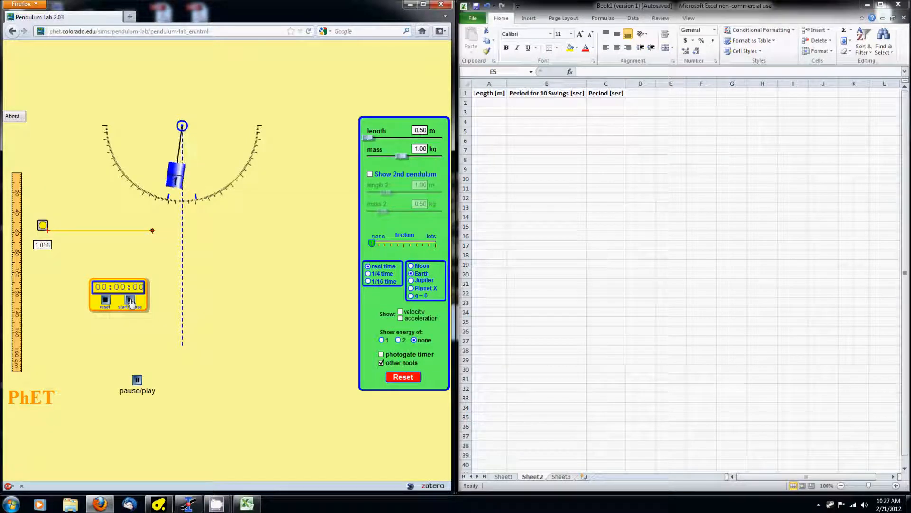
Time ten swings of the 0.50 m pendulum with the stopwatch, stopping at 00:12:67
{"action": "left_click", "coordinate": [571, 148]}
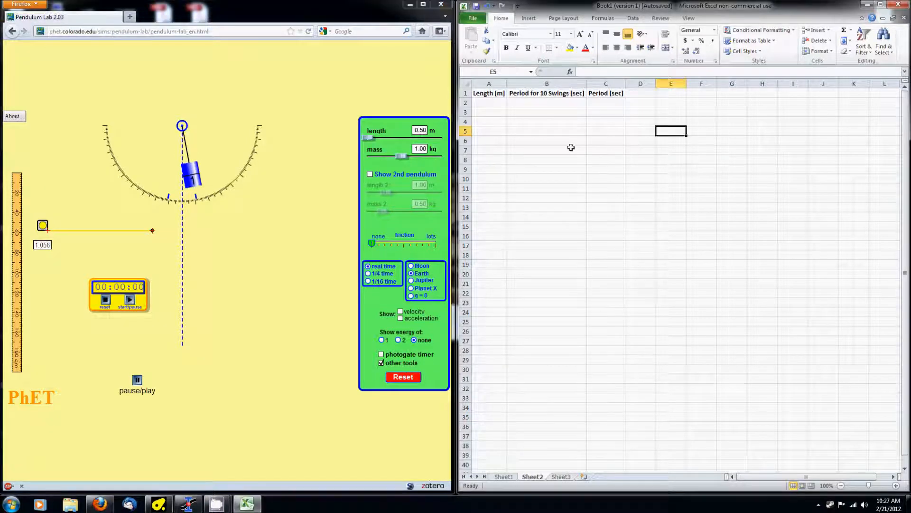
{"action": "left_click", "coordinate": [547, 96]}
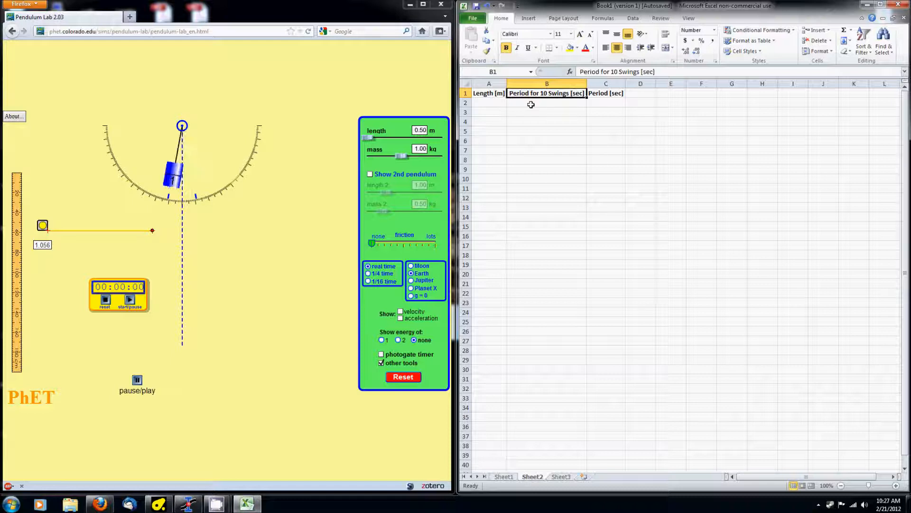
{"action": "left_click", "coordinate": [599, 102]}
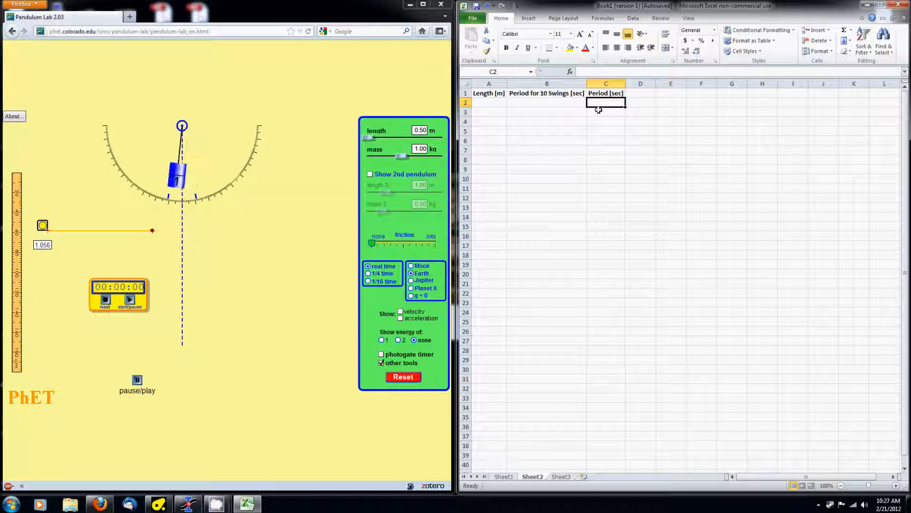
{"action": "left_click", "coordinate": [504, 104]}
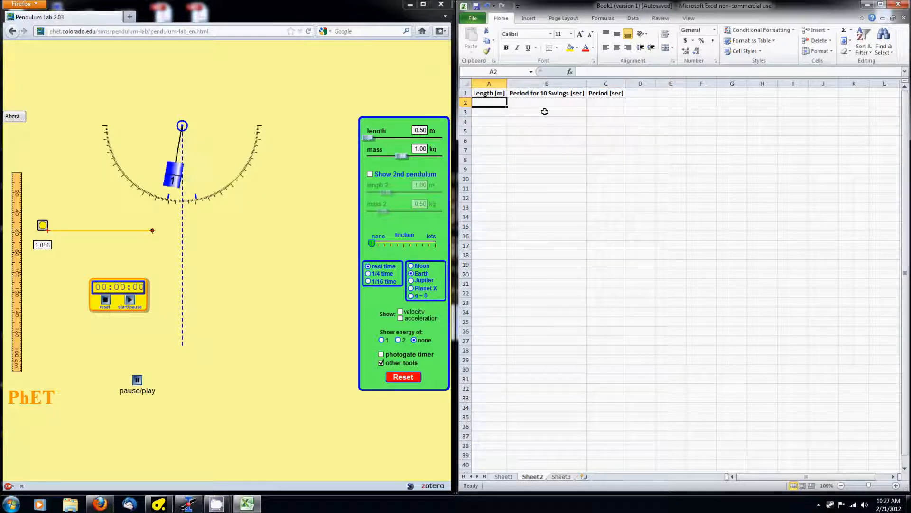
{"action": "left_click", "coordinate": [131, 300]}
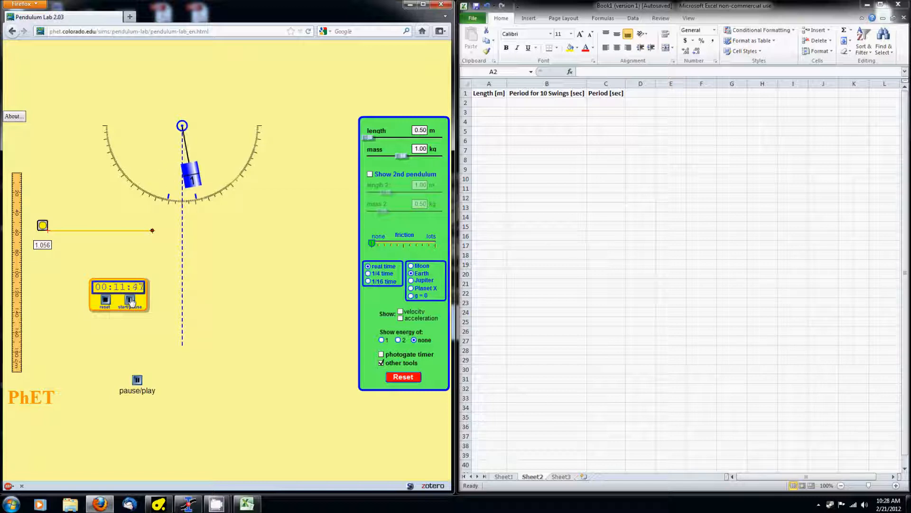
{"action": "left_click", "coordinate": [130, 300]}
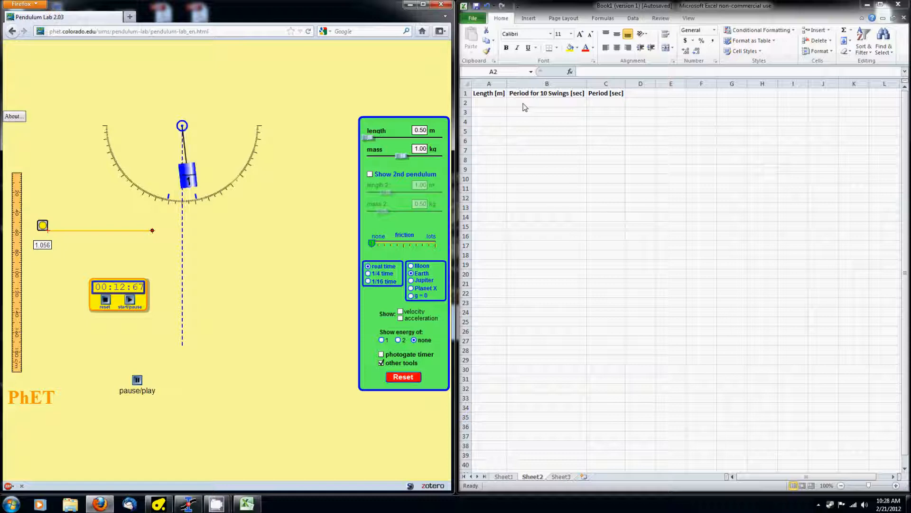
Enter row 2 as length 0.5, ten-swing time 12.67 and period 1.267
{"action": "left_click", "coordinate": [503, 107]}
{"action": "type", "text": "0.5"}
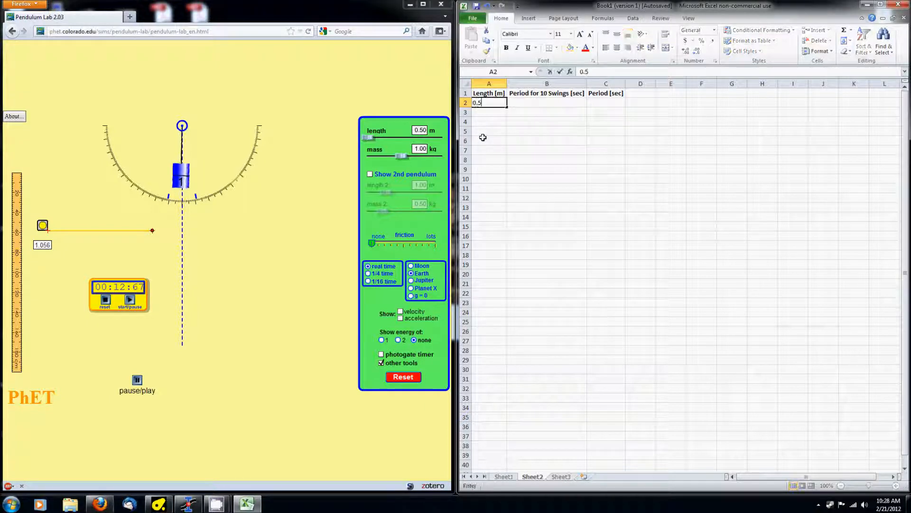
{"action": "key", "text": "Tab"}
{"action": "type", "text": "12.67"}
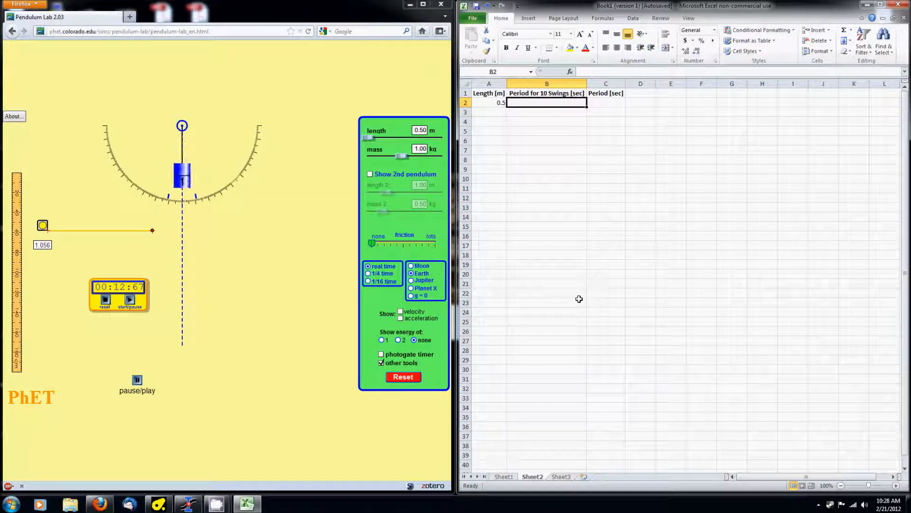
{"action": "key", "text": "Tab"}
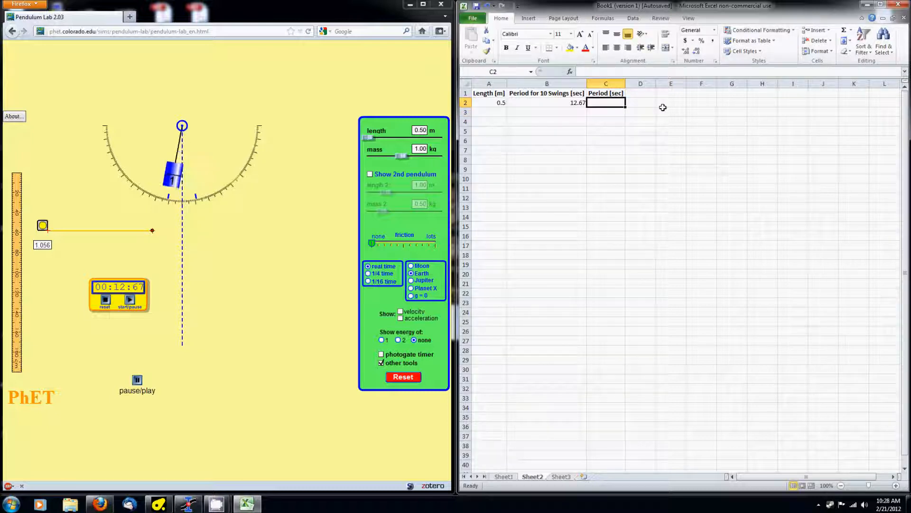
{"action": "type", "text": "1.267"}
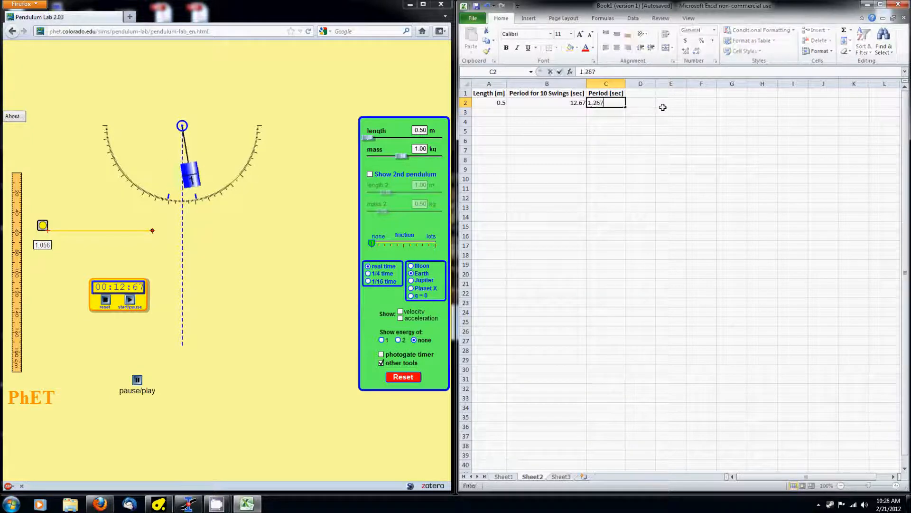
{"action": "key", "text": "Return"}
Move to A3 and change the pendulum length value to 60 for the next trial
{"action": "left_click", "coordinate": [494, 112]}
{"action": "left_click_drag", "start_coordinate": [422, 130], "coordinate": [492, 134]}
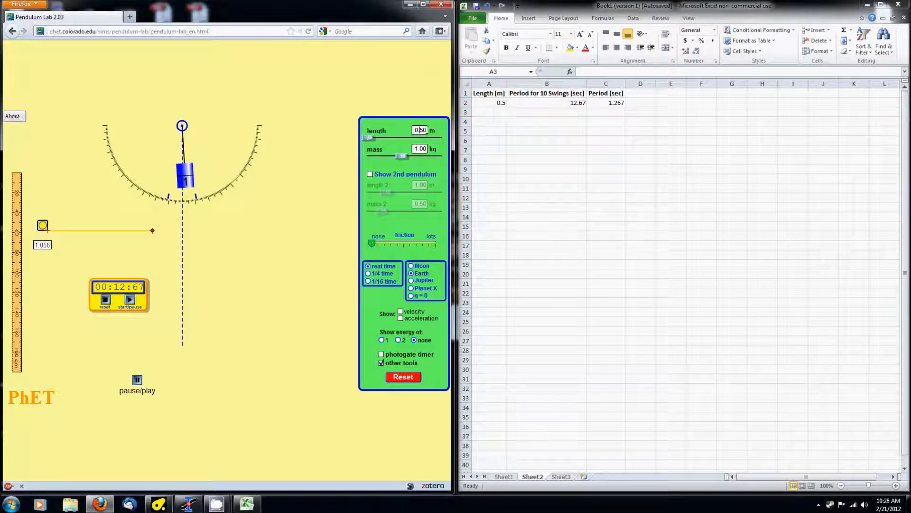
{"action": "type", "text": "60"}
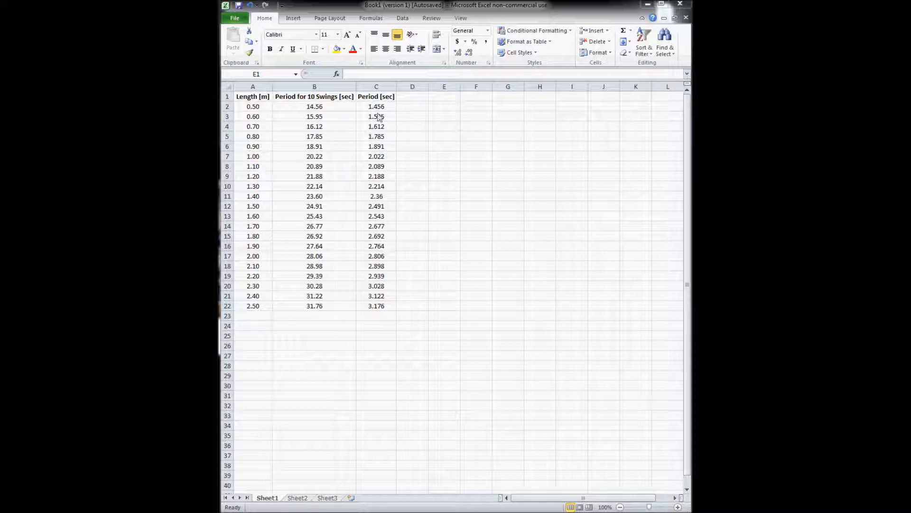
Select column A (Length [m]) together with column C (Period [sec])
{"action": "left_click", "coordinate": [253, 87]}
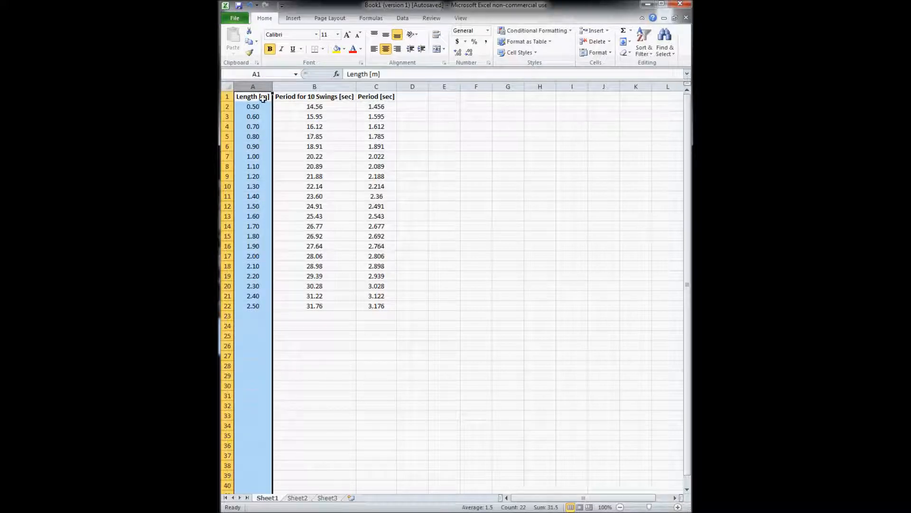
{"action": "left_click", "coordinate": [373, 86]}
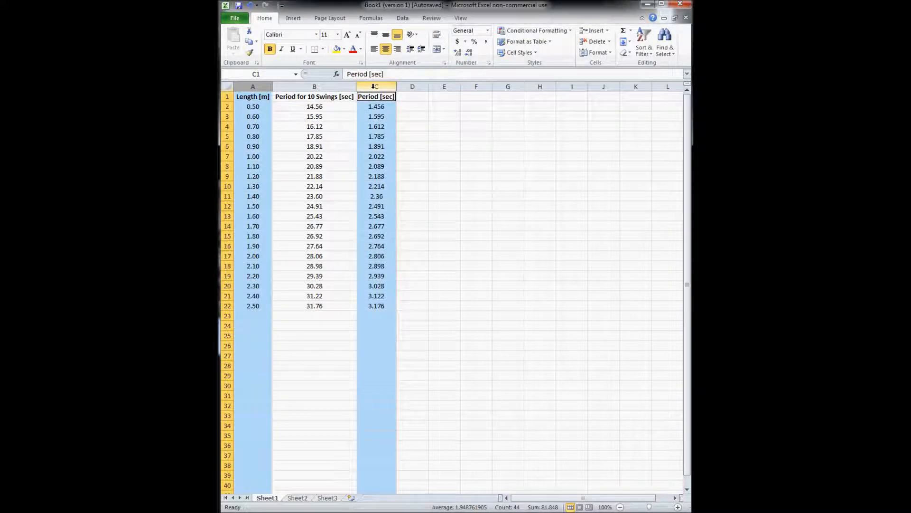
{"action": "left_click", "coordinate": [252, 86]}
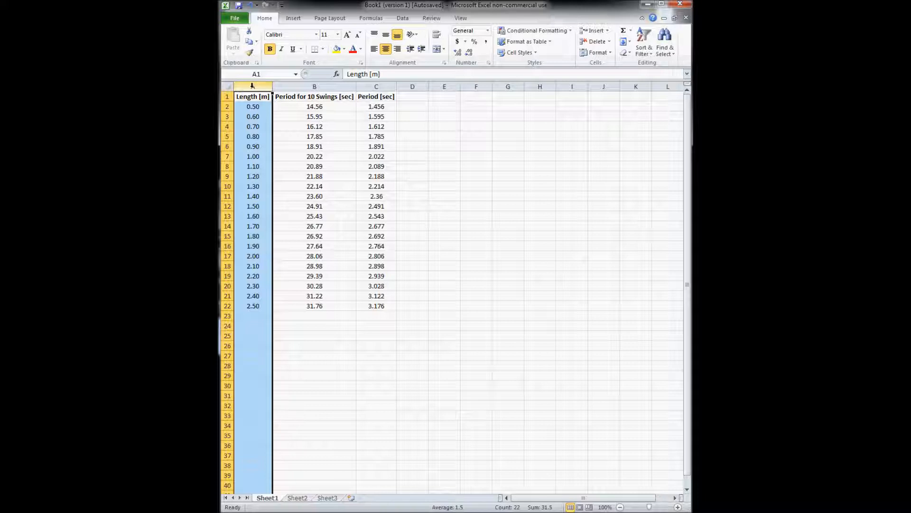
{"action": "left_click", "coordinate": [374, 87], "text": "ctrl"}
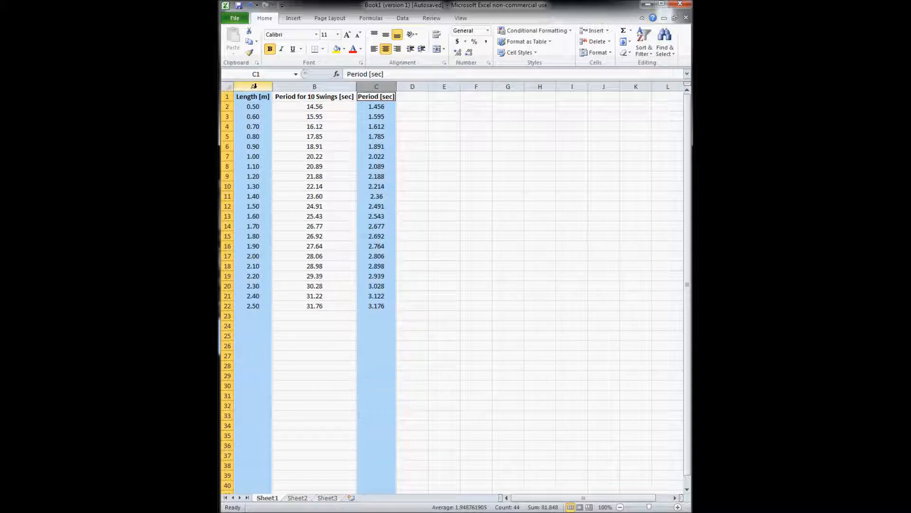
Insert a Scatter with Only Markers chart of period versus length
{"action": "left_click", "coordinate": [292, 18]}
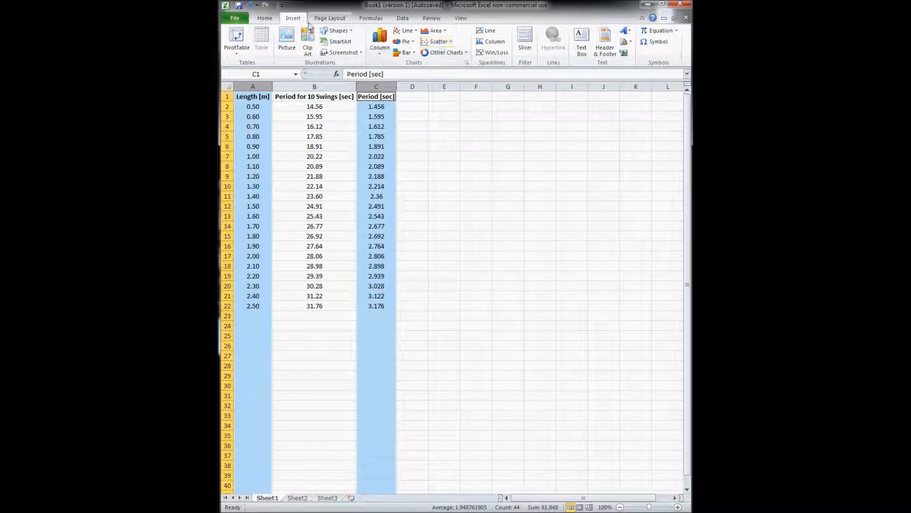
{"action": "left_click", "coordinate": [434, 42]}
{"action": "left_click", "coordinate": [436, 72]}
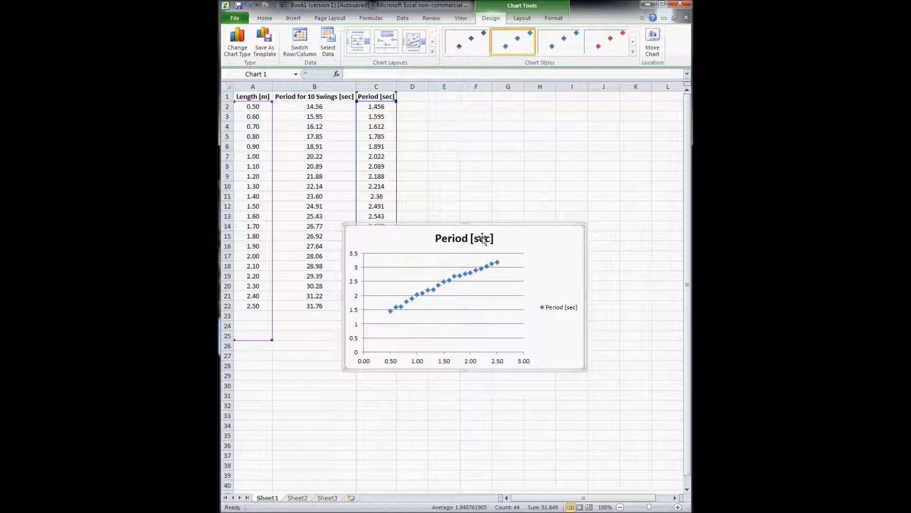
Move the chart beside the data table and enlarge it
{"action": "left_click_drag", "start_coordinate": [540, 234], "coordinate": [590, 147]}
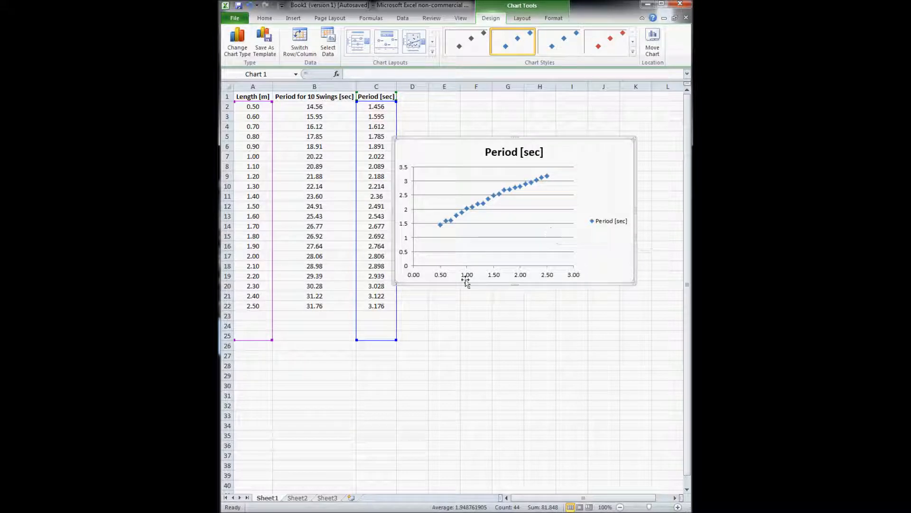
{"action": "left_click_drag", "start_coordinate": [396, 286], "coordinate": [377, 229]}
{"action": "left_click_drag", "start_coordinate": [440, 157], "coordinate": [469, 197]}
{"action": "left_click_drag", "start_coordinate": [422, 176], "coordinate": [334, 111]}
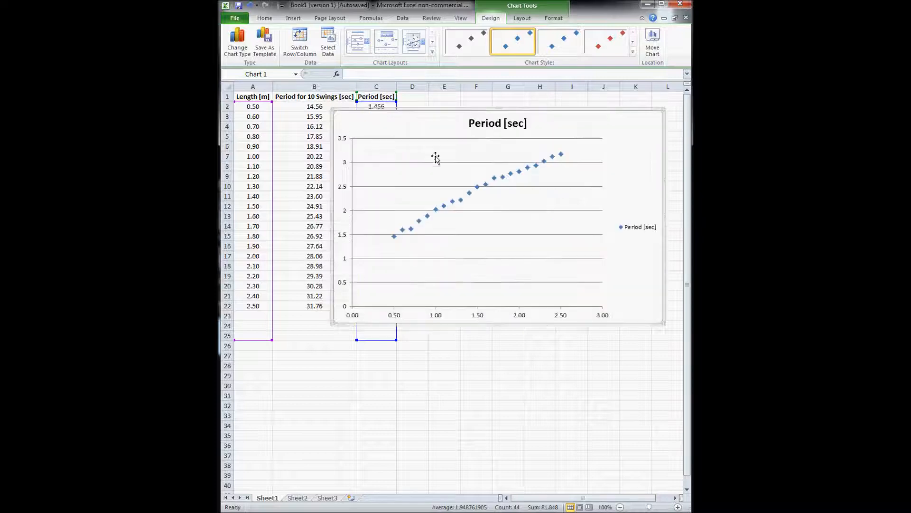
{"action": "left_click_drag", "start_coordinate": [425, 123], "coordinate": [433, 140]}
Delete the chart's 'Period [sec]' title and its legend
{"action": "left_click", "coordinate": [506, 140]}
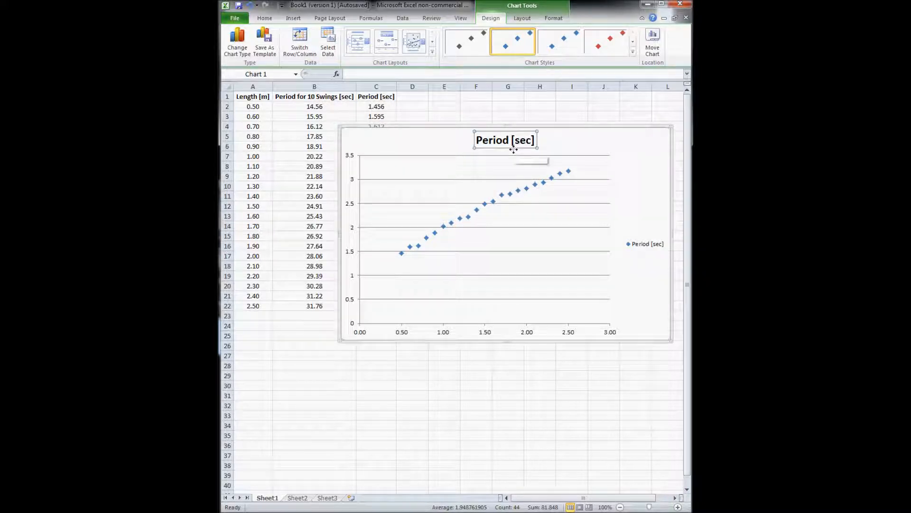
{"action": "key", "text": "Delete"}
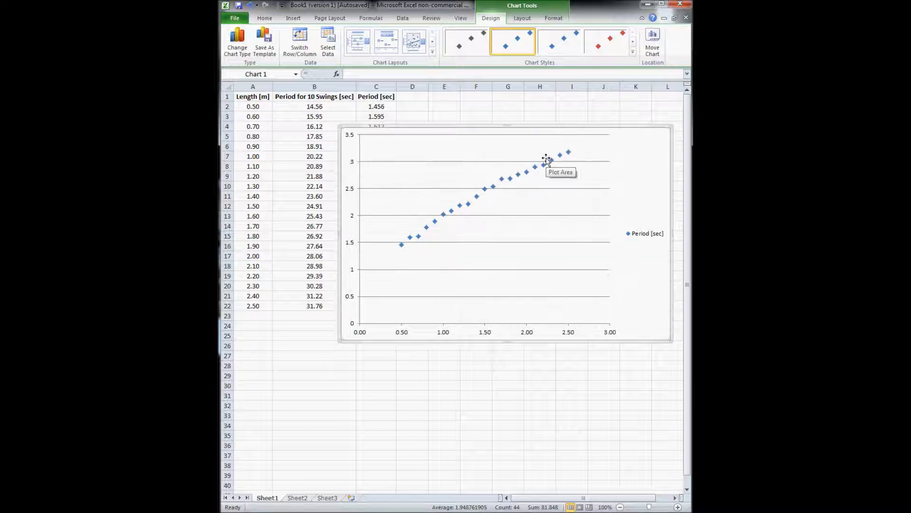
{"action": "left_click", "coordinate": [633, 235]}
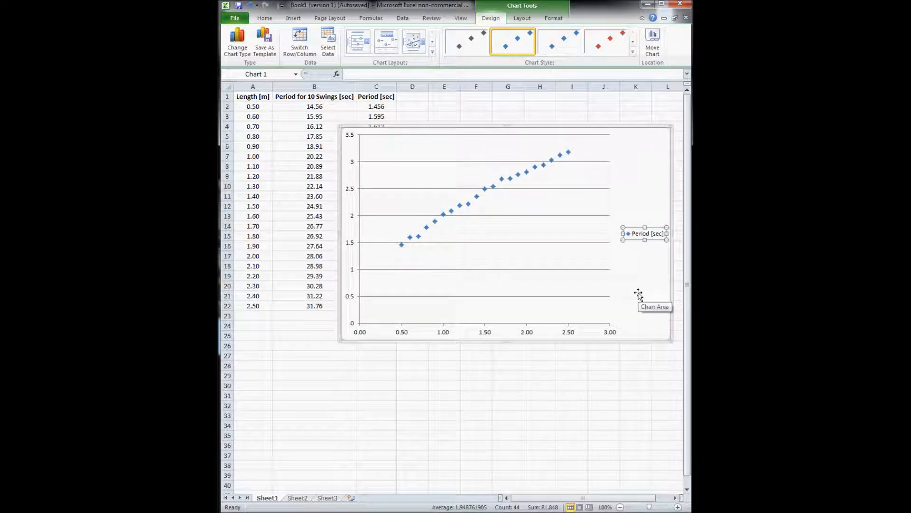
{"action": "key", "text": "Delete"}
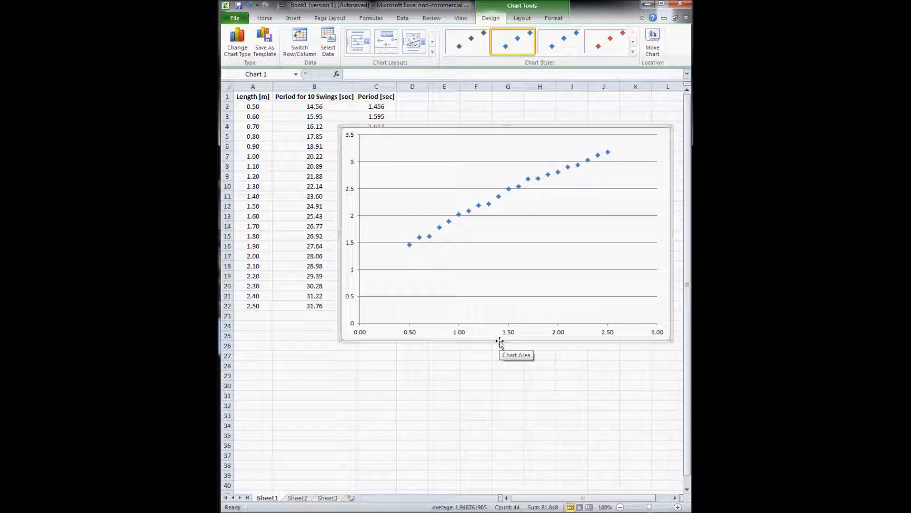
Add a Title Below Axis placeholder for the primary horizontal axis
{"action": "right_click", "coordinate": [494, 334]}
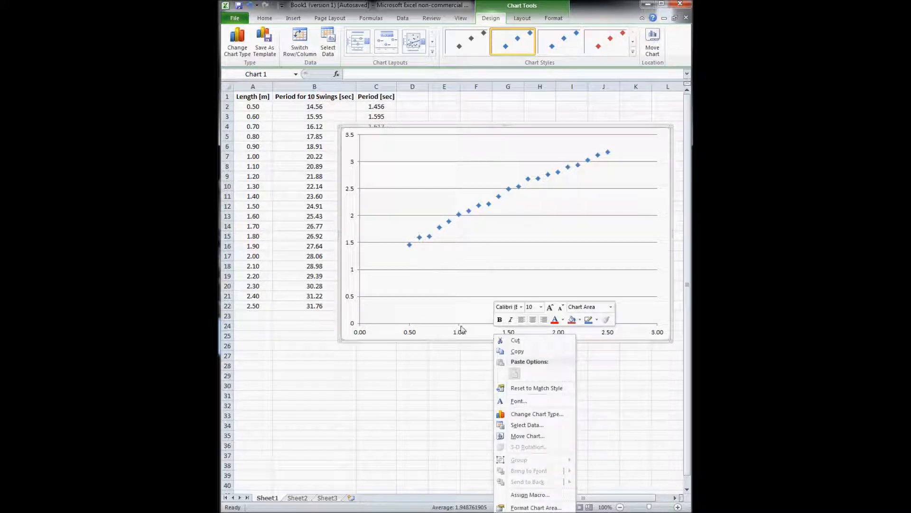
{"action": "left_click", "coordinate": [473, 323]}
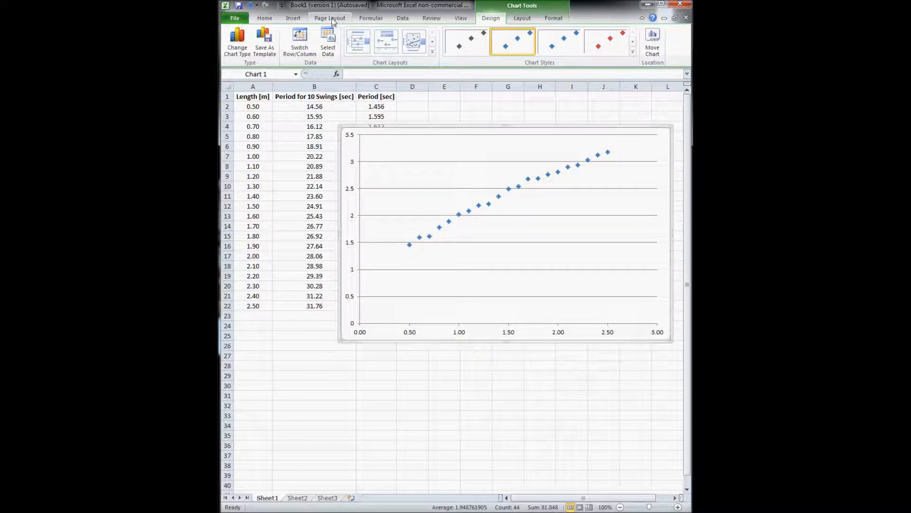
{"action": "left_click", "coordinate": [293, 18]}
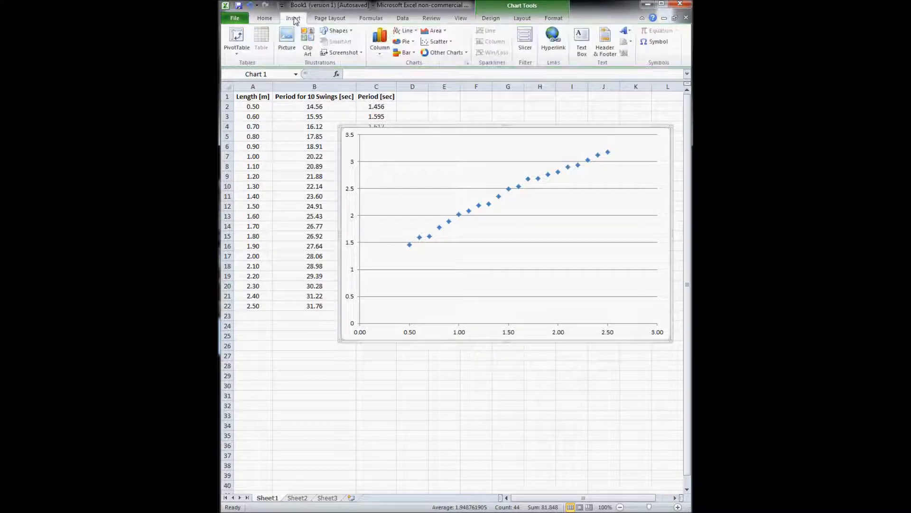
{"action": "left_click", "coordinate": [532, 17]}
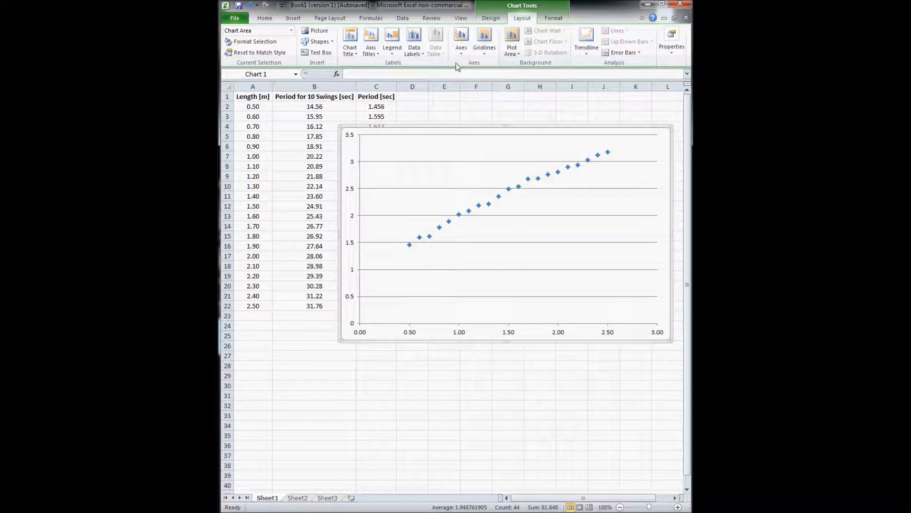
{"action": "left_click", "coordinate": [371, 50]}
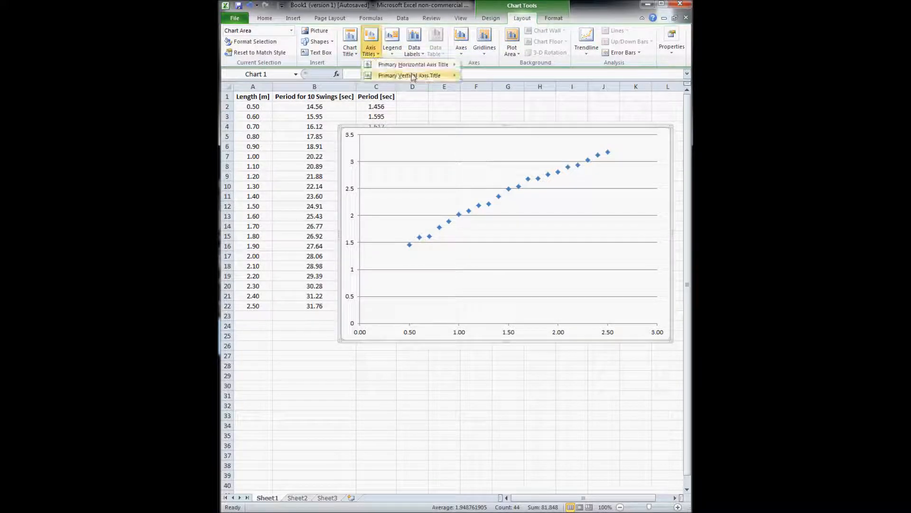
{"action": "mouse_move", "coordinate": [414, 65]}
{"action": "left_click", "coordinate": [520, 92]}
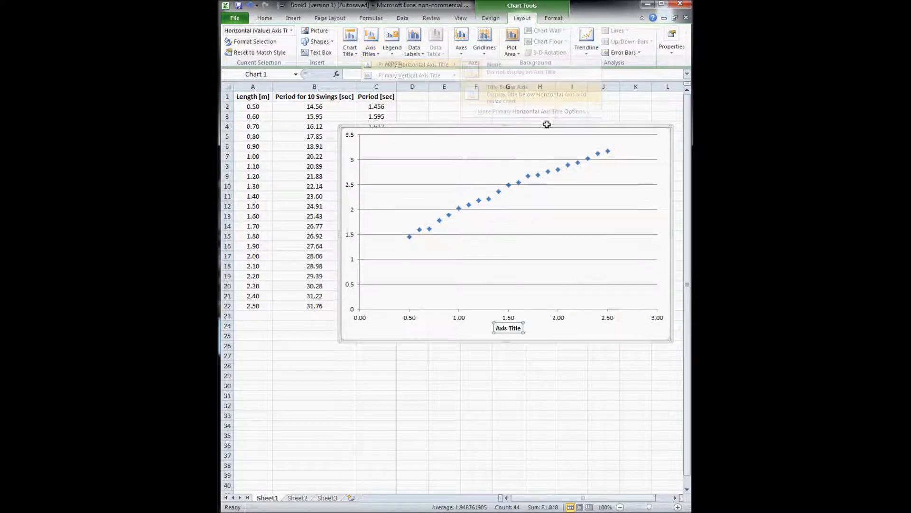
Replace the horizontal axis placeholder text with 'Pendulum Length [m]'
{"action": "triple_click", "coordinate": [518, 328]}
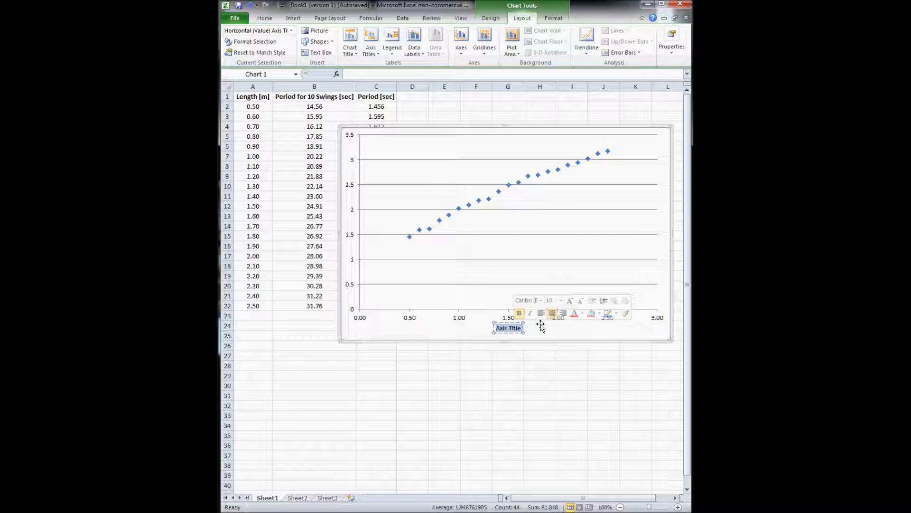
{"action": "type", "text": "Pen"}
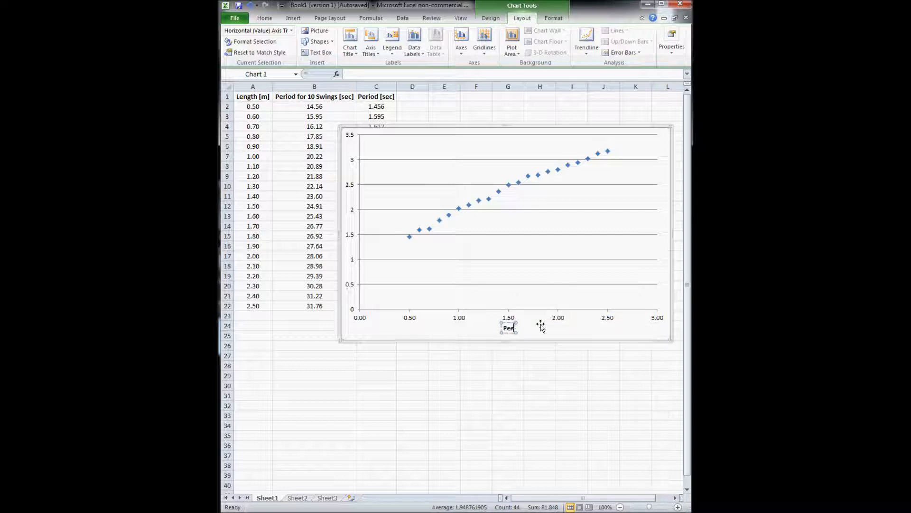
{"action": "type", "text": "dulum Length [m]"}
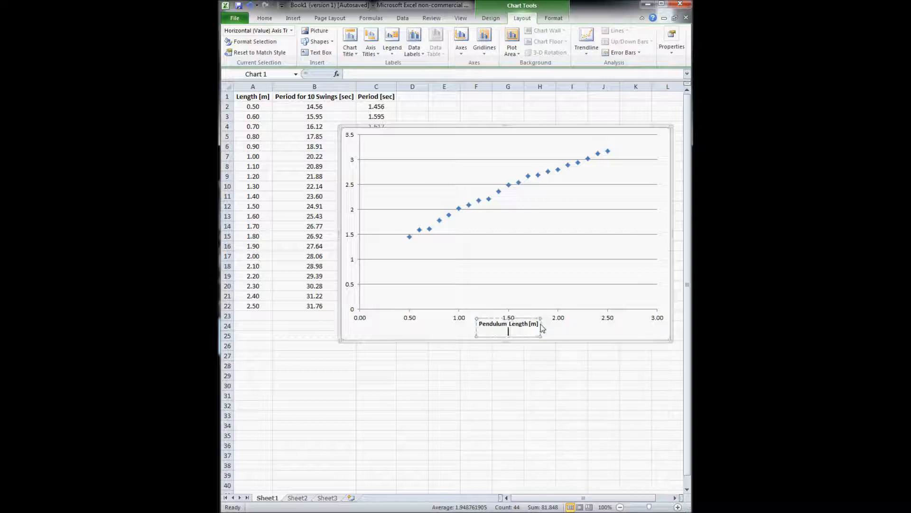
{"action": "left_click", "coordinate": [583, 341]}
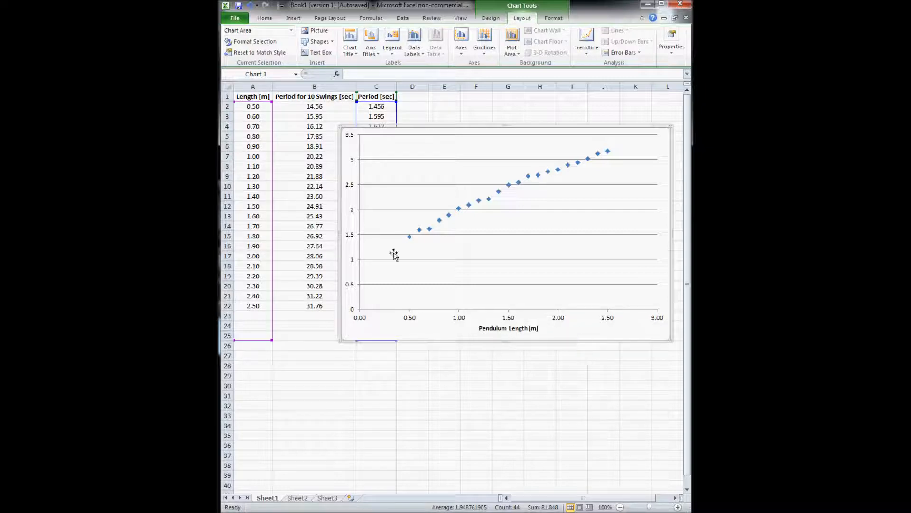
Add a rotated primary vertical axis title reading 'Period [sec]'
{"action": "left_click", "coordinate": [371, 48]}
{"action": "mouse_move", "coordinate": [408, 75]}
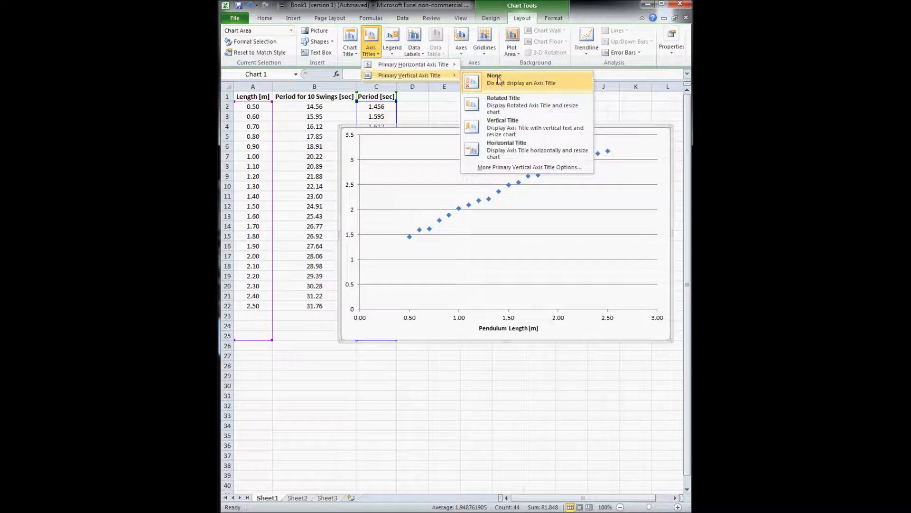
{"action": "left_click", "coordinate": [521, 106]}
{"action": "triple_click", "coordinate": [356, 229]}
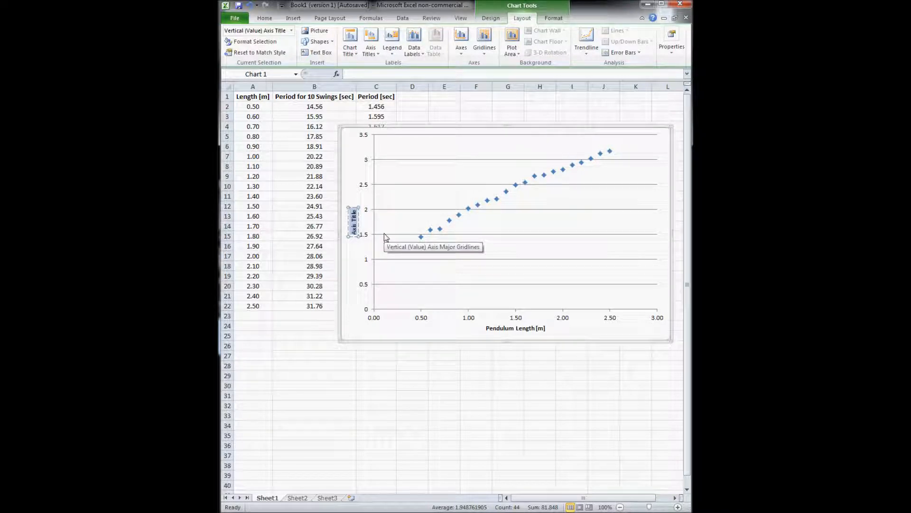
{"action": "type", "text": "Period"}
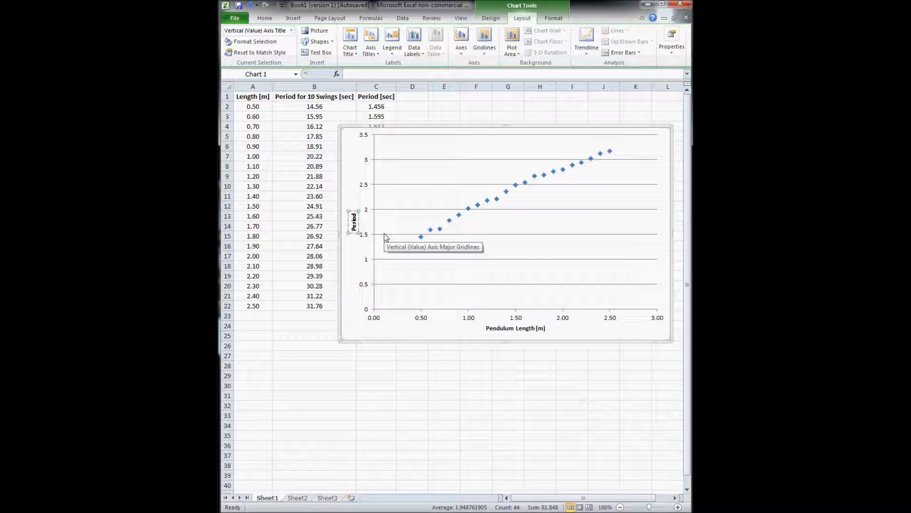
{"action": "type", "text": " [sec"}
{"action": "left_click", "coordinate": [386, 276]}
{"action": "left_click", "coordinate": [520, 329]}
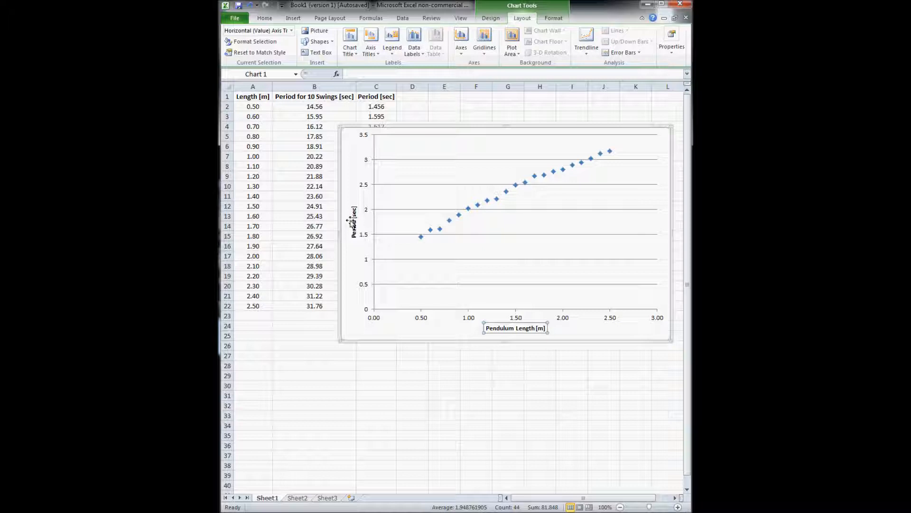
{"action": "mouse_move", "coordinate": [443, 231]}
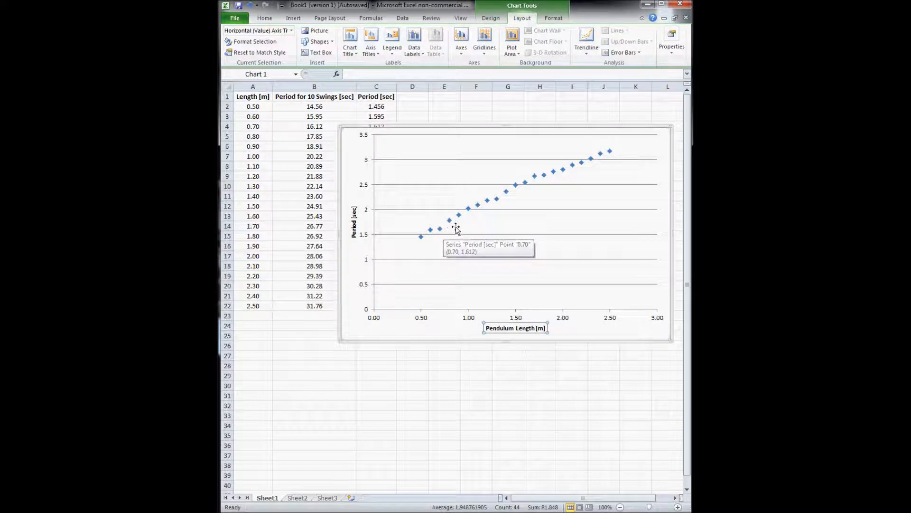
{"action": "left_click", "coordinate": [469, 208]}
{"action": "left_click", "coordinate": [516, 206]}
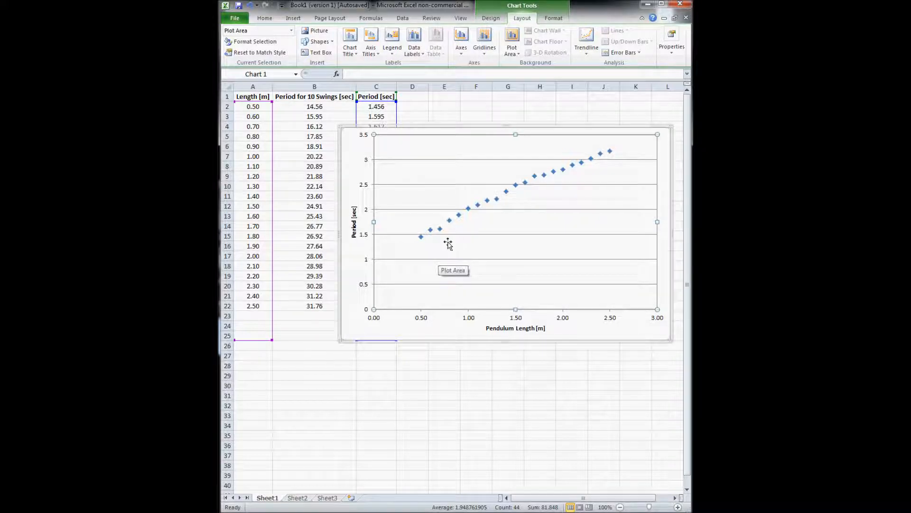
{"action": "left_click", "coordinate": [449, 220]}
{"action": "left_click", "coordinate": [541, 211]}
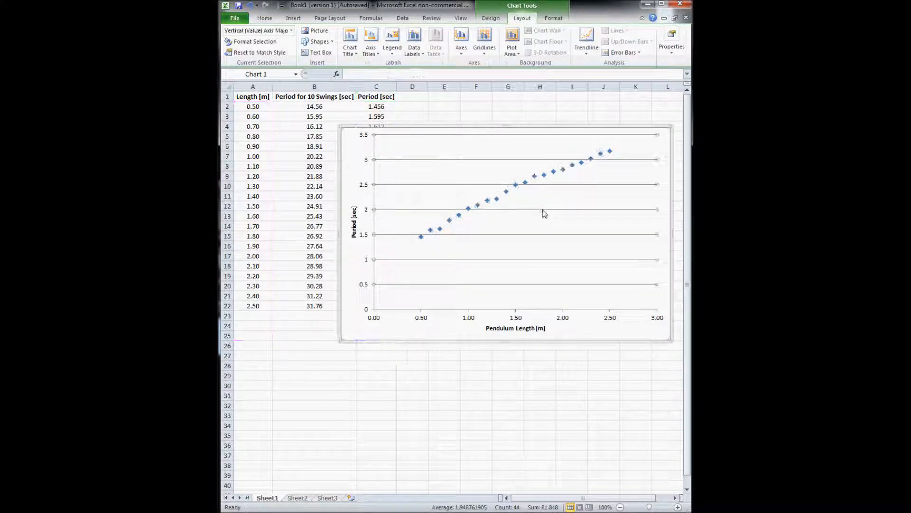
{"action": "left_click", "coordinate": [480, 279]}
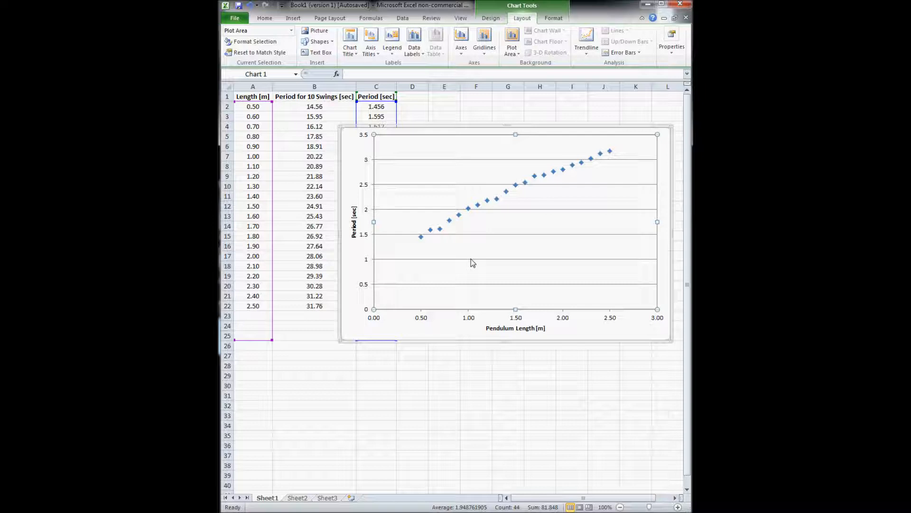
{"action": "left_click", "coordinate": [473, 260]}
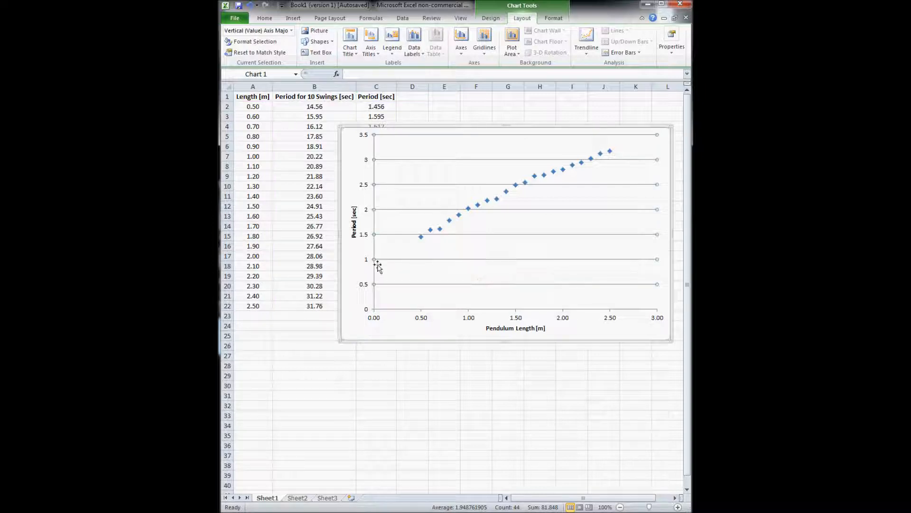
Change the chart's horizontal gridlines from solid to Dash Dot lines
{"action": "double_click", "coordinate": [498, 264]}
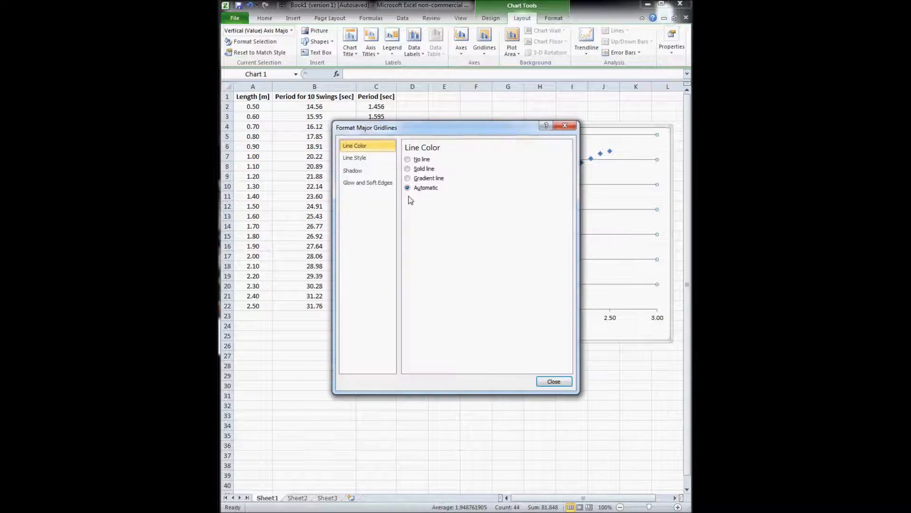
{"action": "left_click", "coordinate": [355, 157]}
{"action": "left_click", "coordinate": [457, 187]}
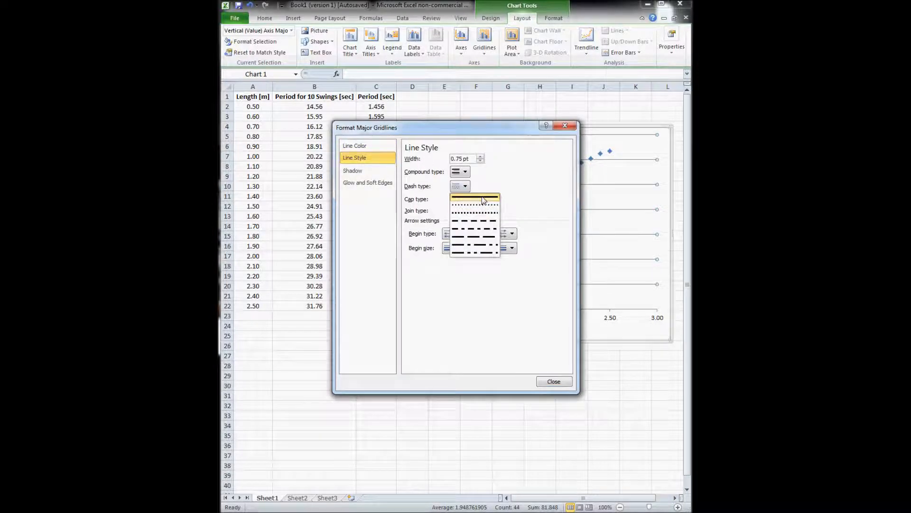
{"action": "left_click", "coordinate": [488, 229]}
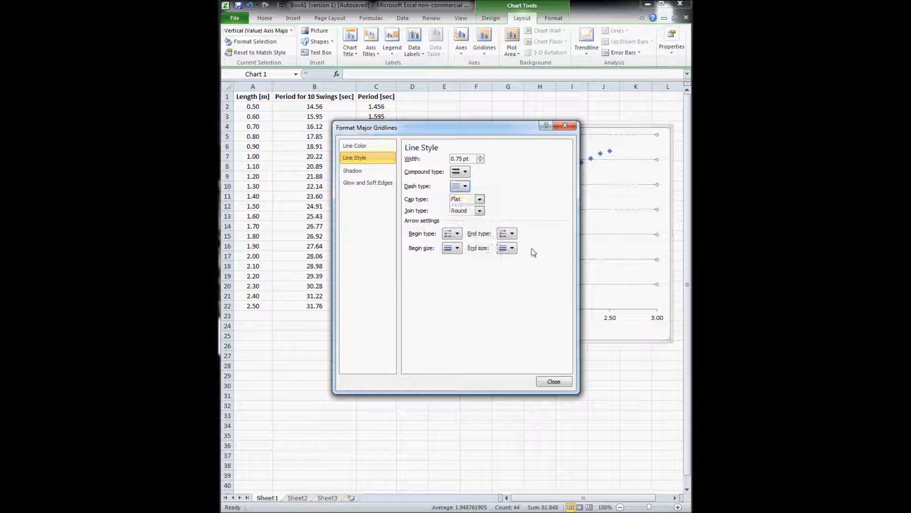
{"action": "left_click", "coordinate": [558, 382]}
{"action": "left_click", "coordinate": [580, 255]}
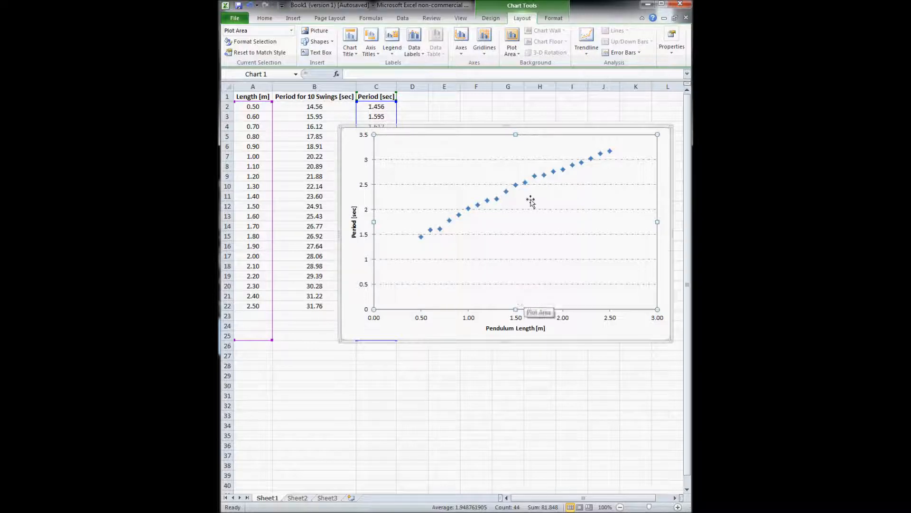
Add major vertical gridlines to the scatter chart
{"action": "left_click", "coordinate": [484, 42]}
{"action": "mouse_move", "coordinate": [506, 76]}
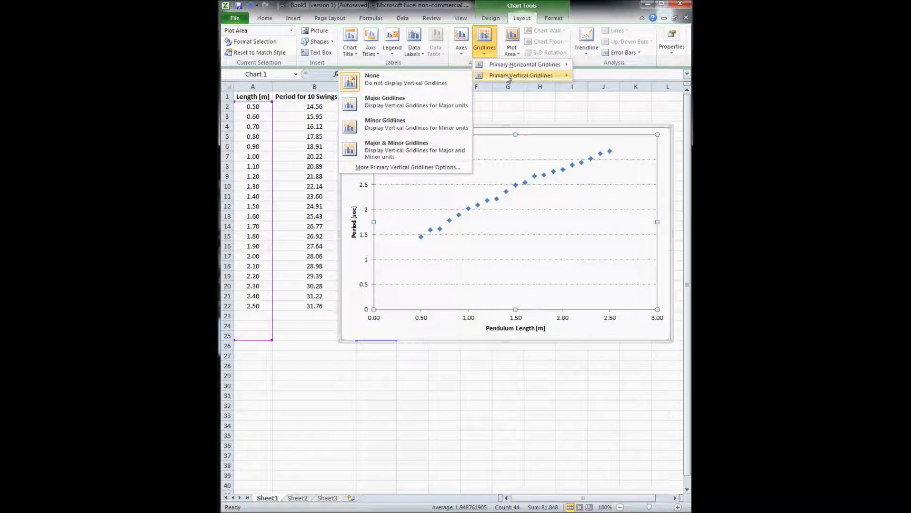
{"action": "left_click", "coordinate": [424, 102]}
Make the new vertical gridlines Dash Dot to match the horizontal ones
{"action": "double_click", "coordinate": [516, 229]}
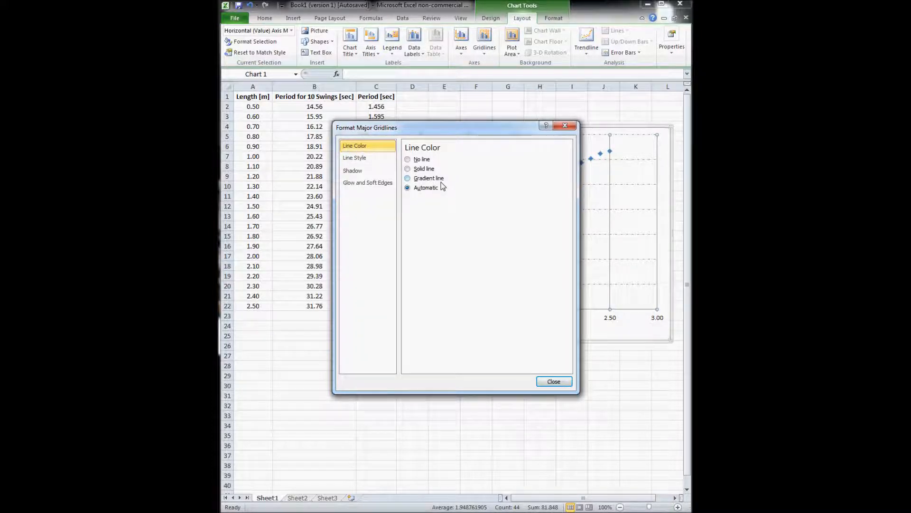
{"action": "left_click", "coordinate": [356, 158]}
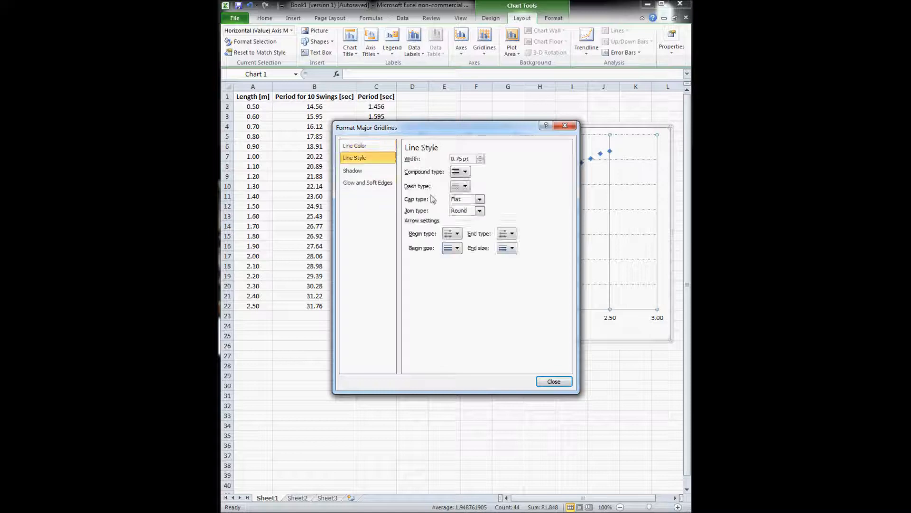
{"action": "left_click", "coordinate": [464, 186]}
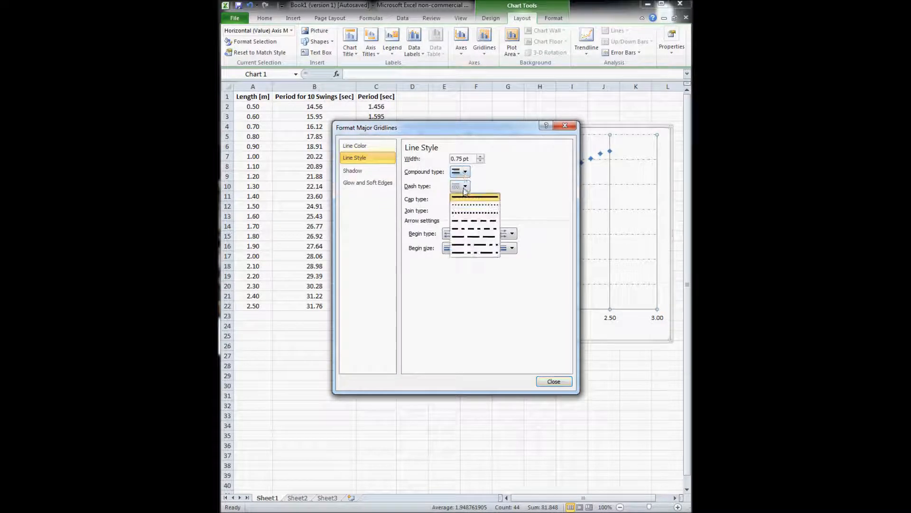
{"action": "left_click", "coordinate": [484, 230]}
{"action": "left_click", "coordinate": [553, 381]}
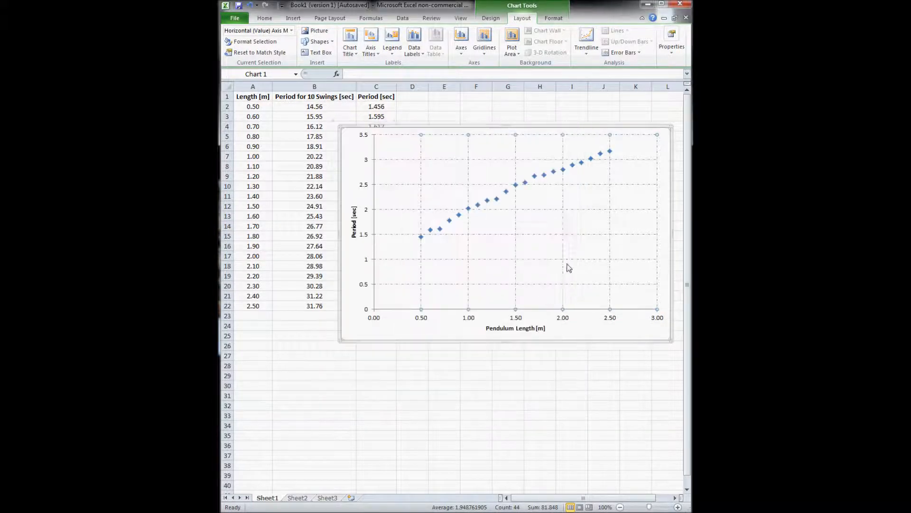
{"action": "left_click", "coordinate": [548, 222]}
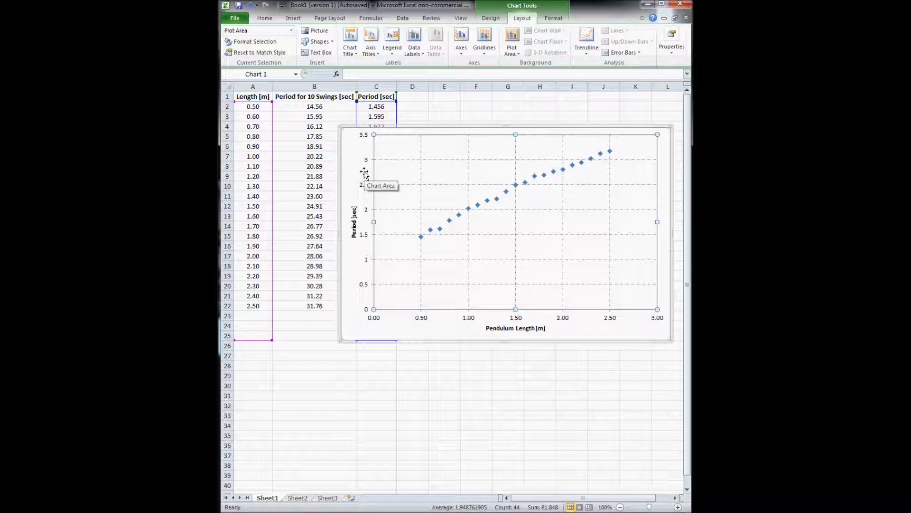
{"action": "left_click", "coordinate": [506, 191]}
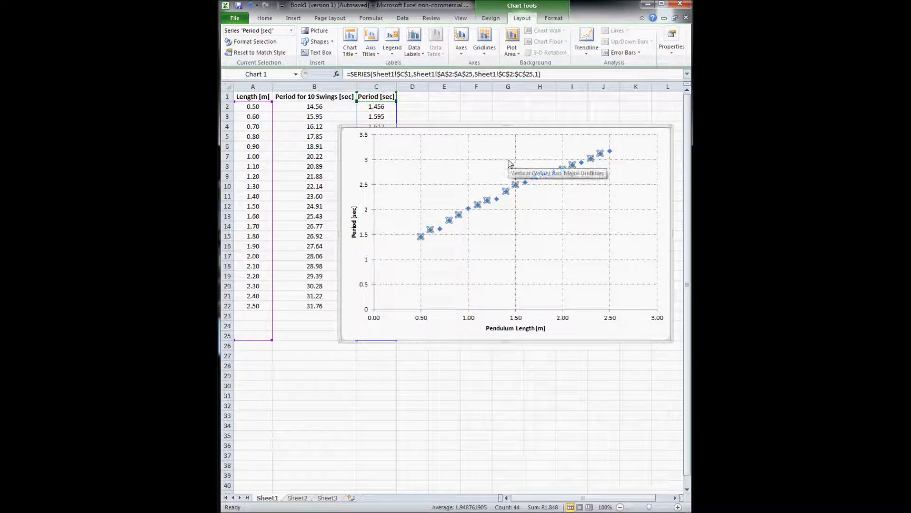
{"action": "left_click", "coordinate": [494, 166]}
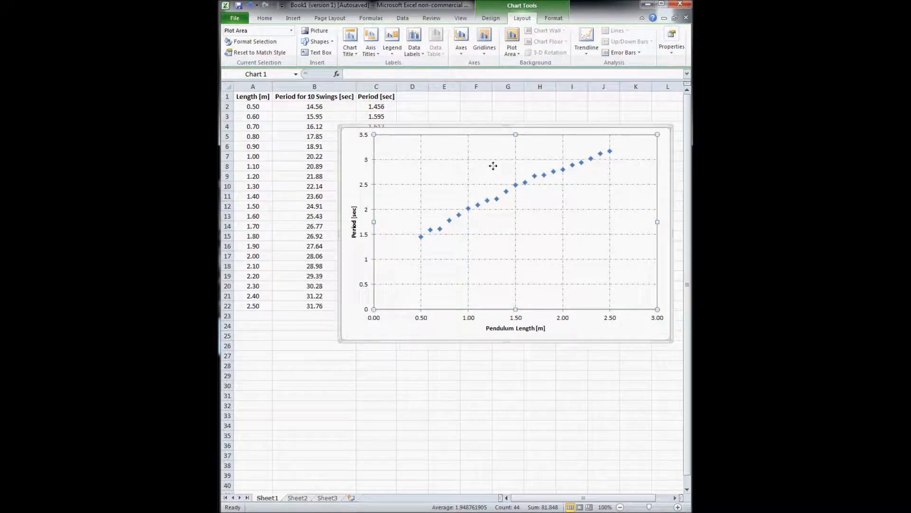
{"action": "left_click", "coordinate": [361, 154]}
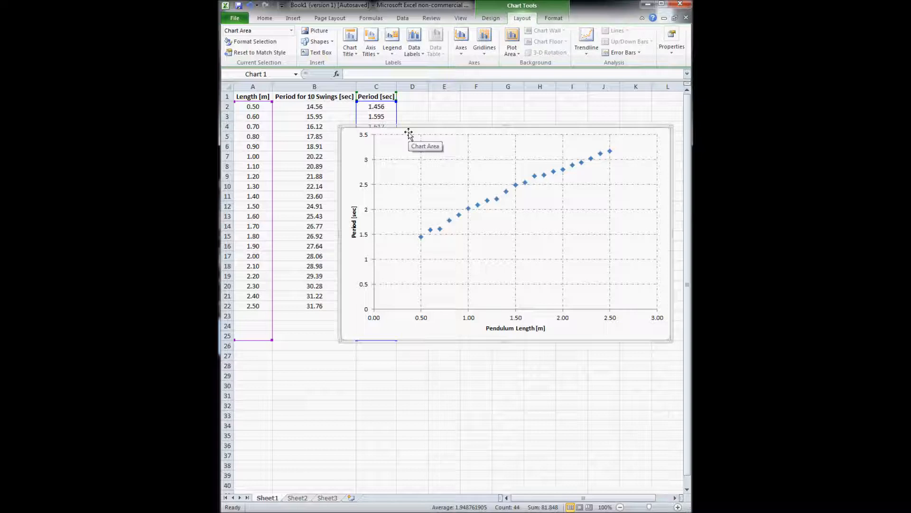
{"action": "left_click", "coordinate": [421, 236]}
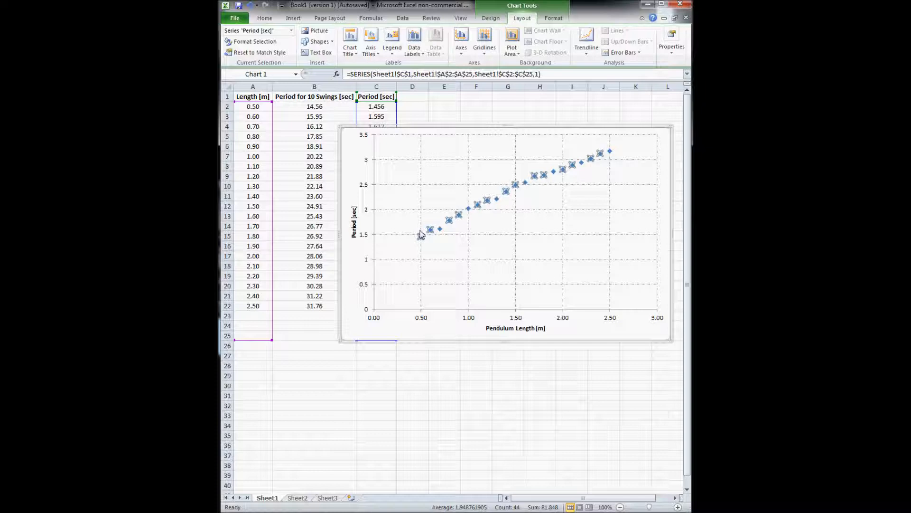
{"action": "left_click", "coordinate": [588, 145]}
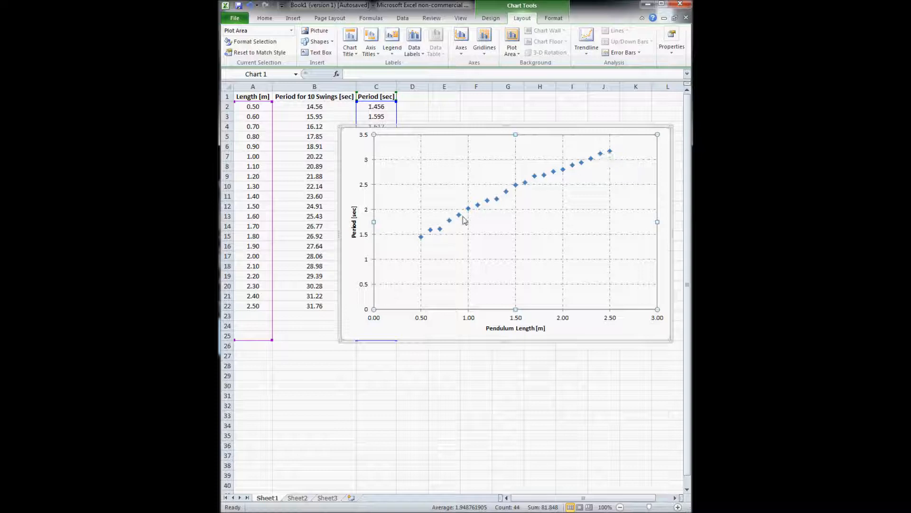
{"action": "left_click", "coordinate": [421, 237]}
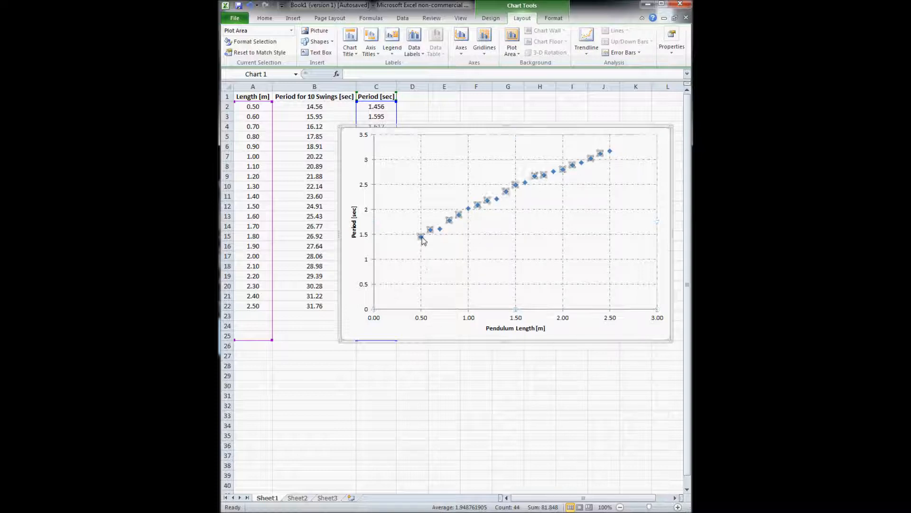
{"action": "left_click", "coordinate": [439, 229]}
{"action": "left_click", "coordinate": [449, 220]}
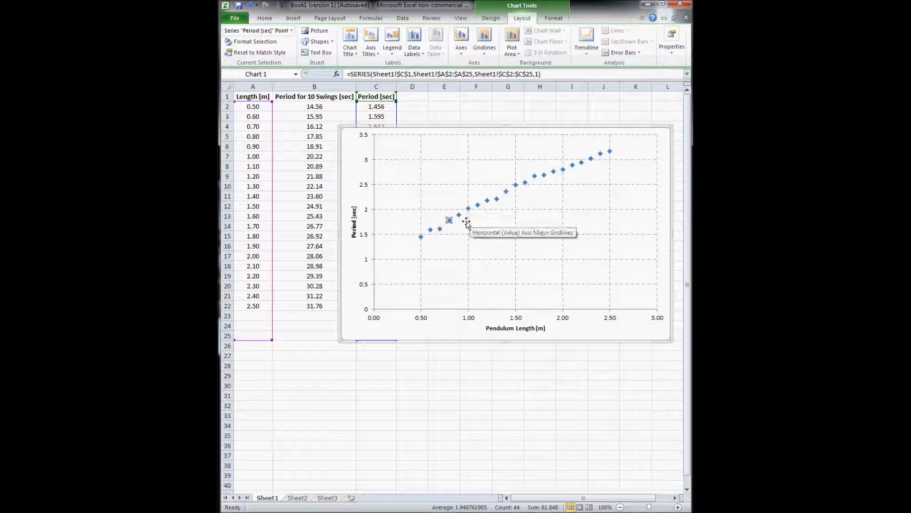
{"action": "left_click", "coordinate": [440, 229]}
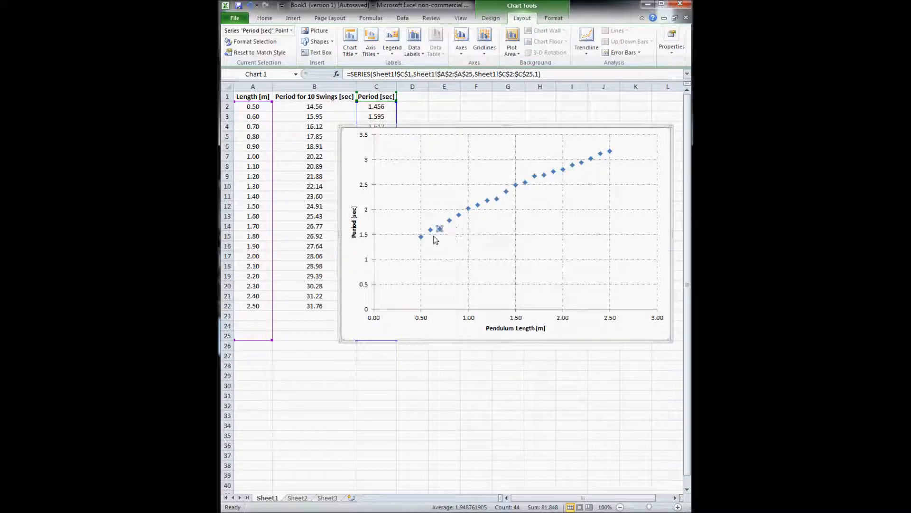
{"action": "left_click", "coordinate": [430, 231]}
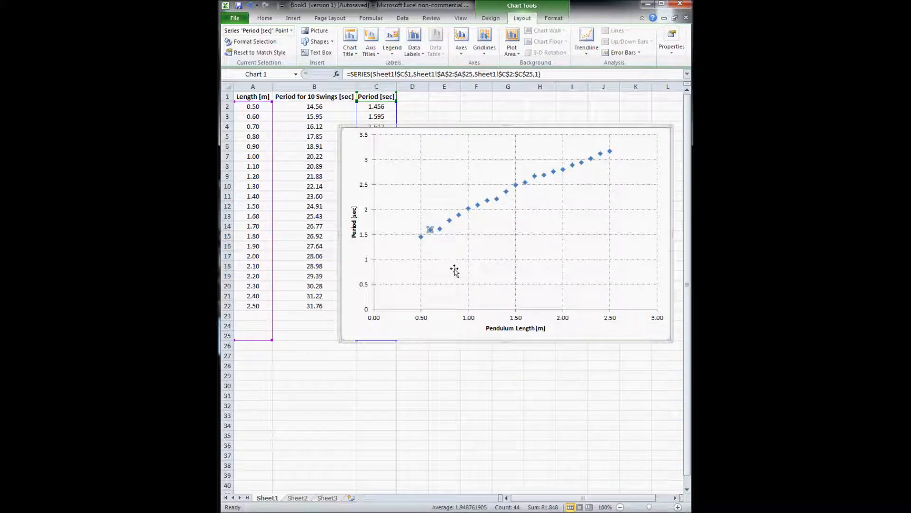
{"action": "left_click", "coordinate": [437, 229]}
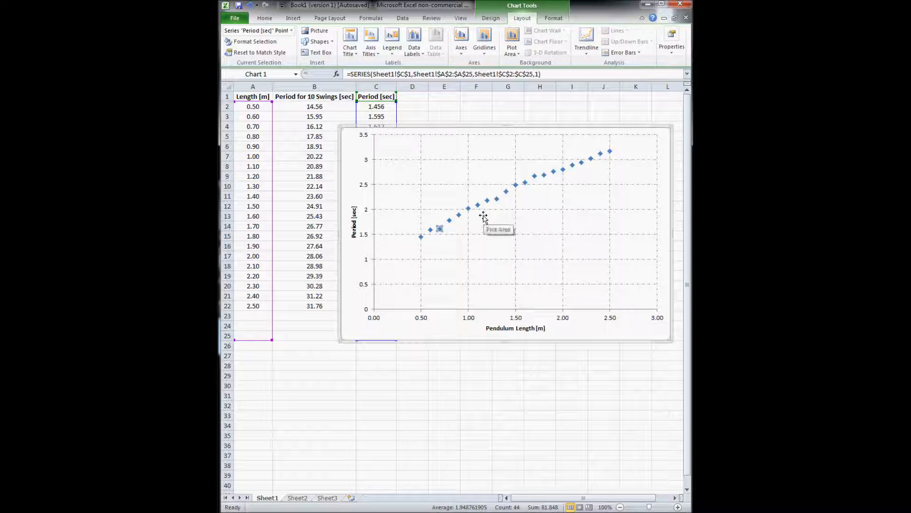
{"action": "left_click", "coordinate": [455, 206]}
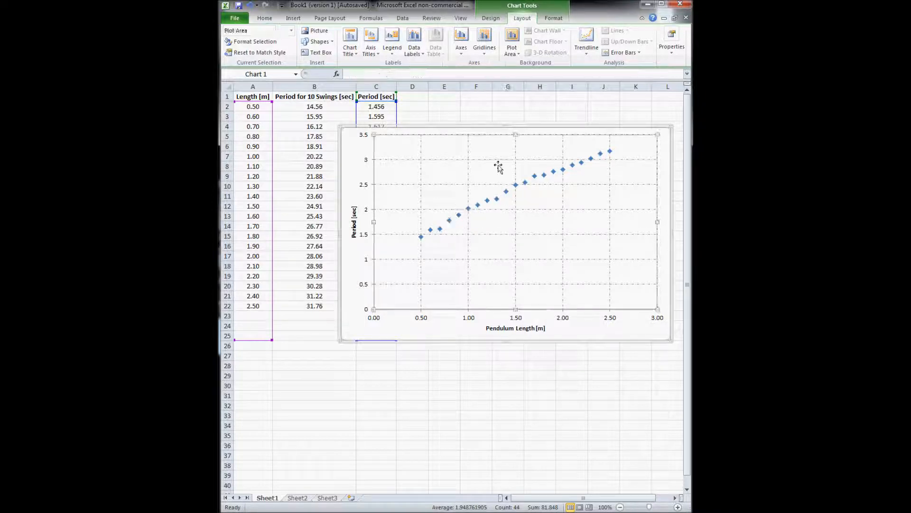
{"action": "left_click", "coordinate": [361, 152]}
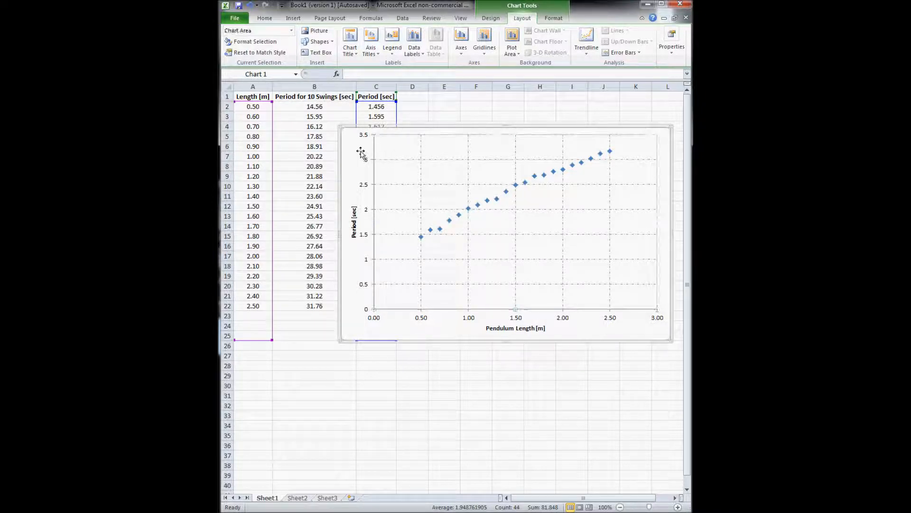
{"action": "left_click", "coordinate": [488, 201]}
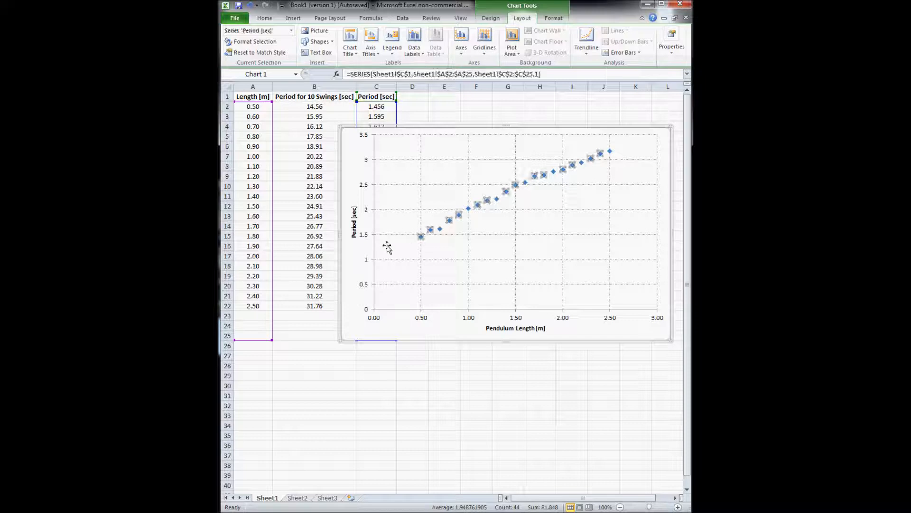
Add a linear trendline to the period series showing y = 0.8524x + 1.119 and R² = 0.988
{"action": "right_click", "coordinate": [478, 209]}
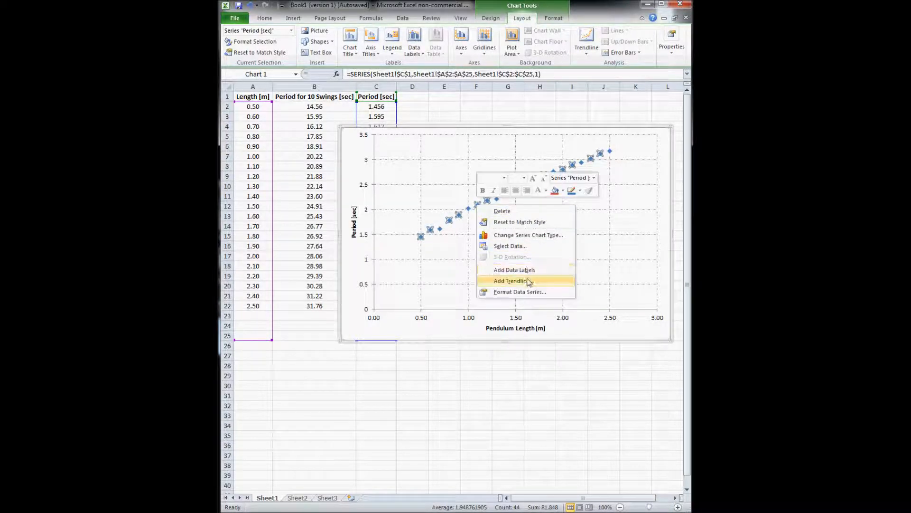
{"action": "left_click", "coordinate": [543, 283]}
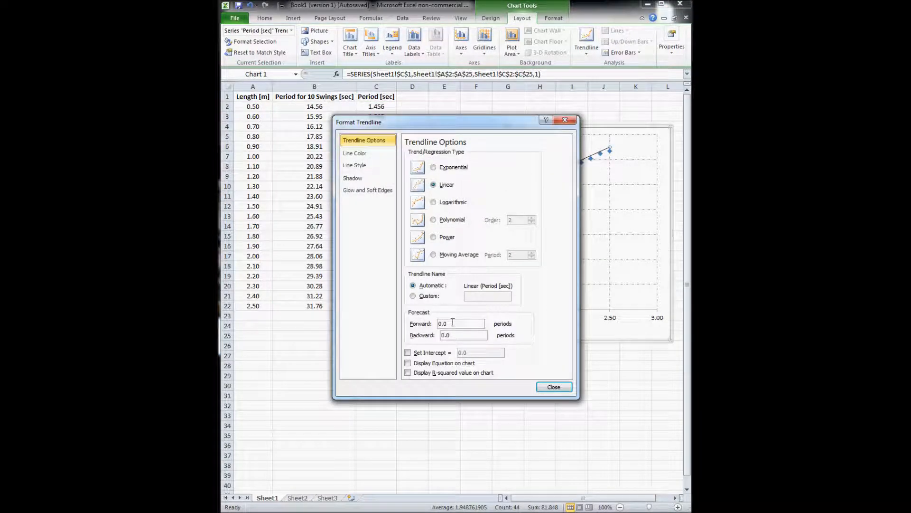
{"action": "left_click", "coordinate": [408, 363]}
{"action": "left_click", "coordinate": [454, 373]}
{"action": "left_click_drag", "start_coordinate": [456, 127], "coordinate": [376, 199]}
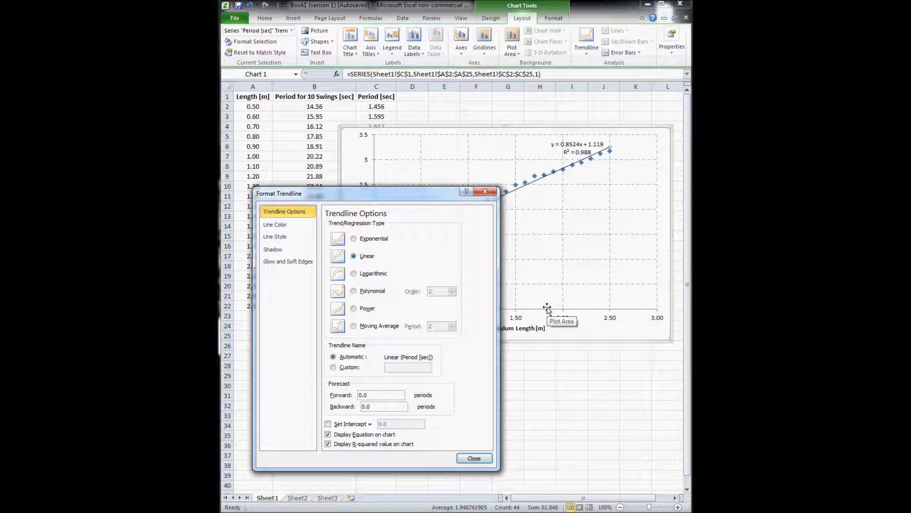
{"action": "mouse_move", "coordinate": [436, 200]}
{"action": "left_mouse_down"}
{"action": "mouse_move", "coordinate": [440, 293]}
{"action": "mouse_move", "coordinate": [430, 193]}
{"action": "left_mouse_up"}
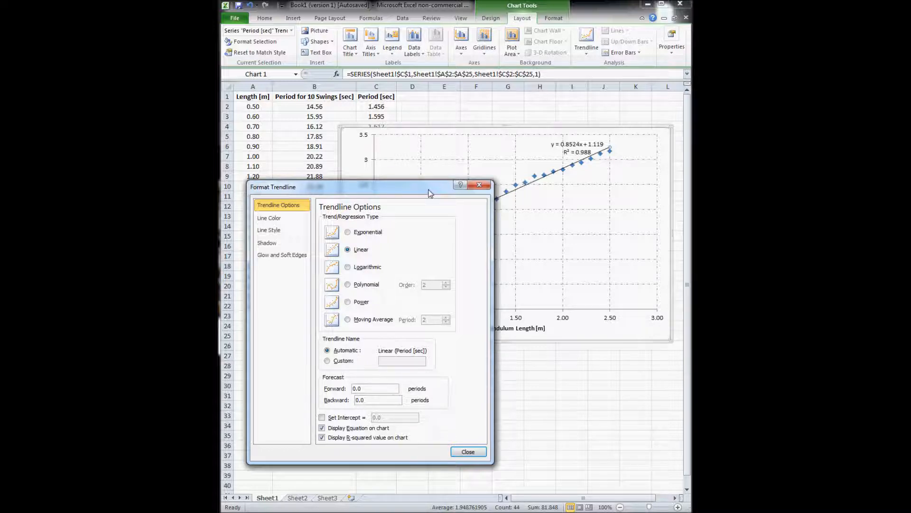
{"action": "left_click_drag", "start_coordinate": [445, 189], "coordinate": [443, 264]}
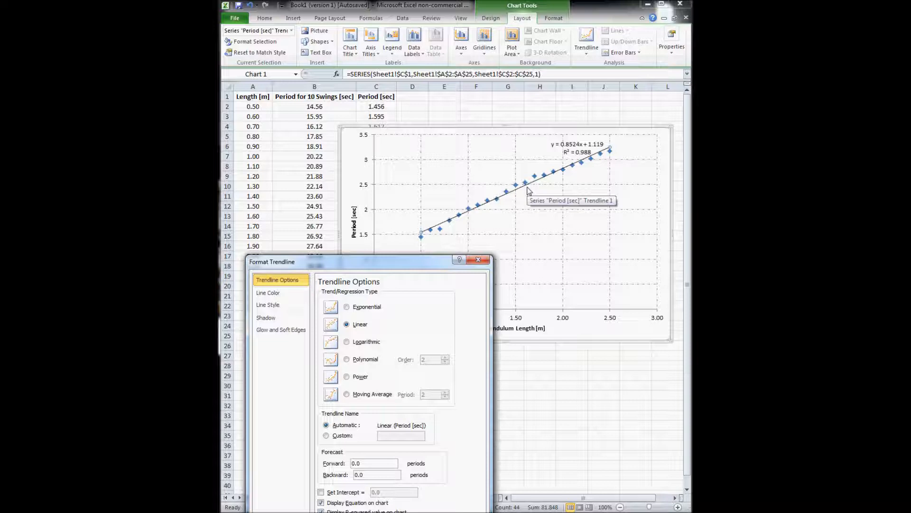
Select the trendline equation label, then dismiss the Format Trendline Label window
{"action": "left_click", "coordinate": [577, 153]}
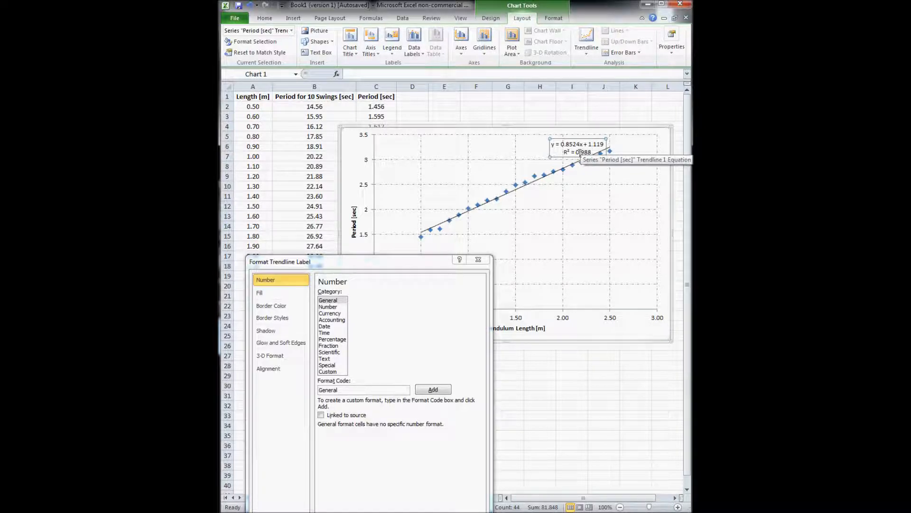
{"action": "left_click_drag", "start_coordinate": [404, 267], "coordinate": [407, 231]}
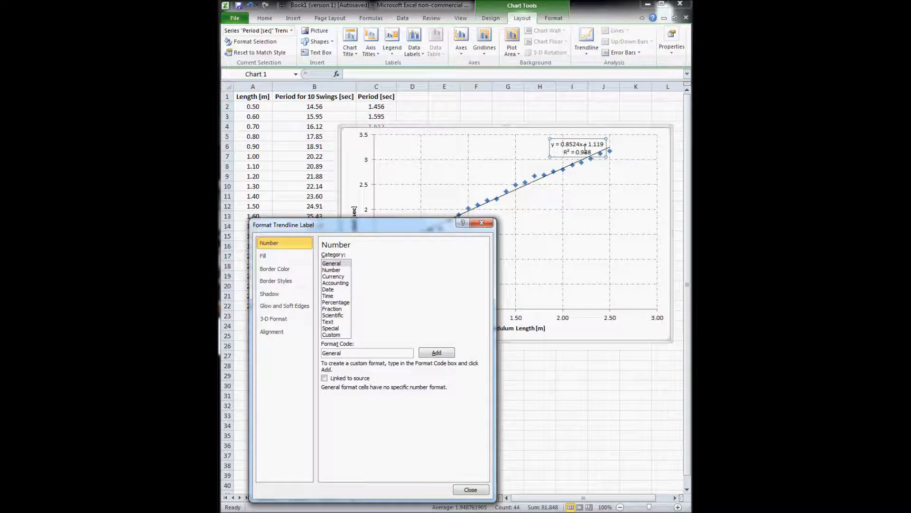
{"action": "left_click_drag", "start_coordinate": [431, 226], "coordinate": [429, 255]}
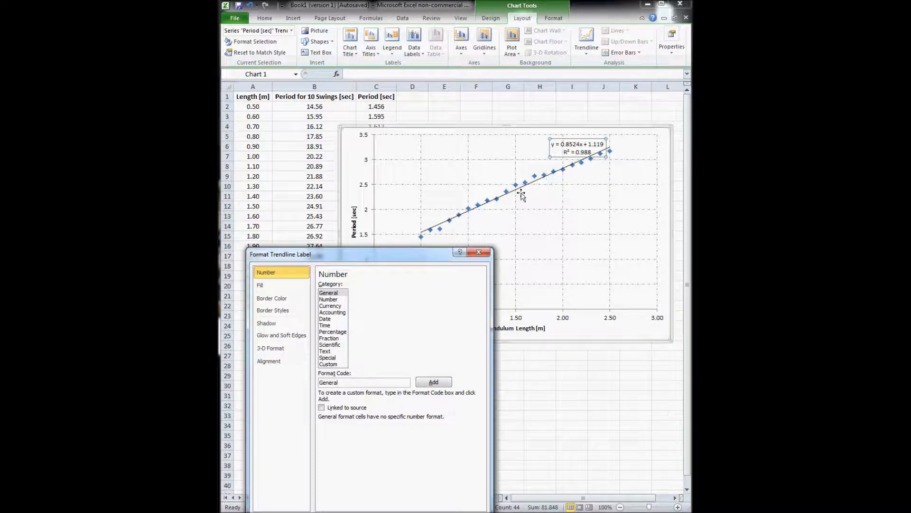
{"action": "left_click_drag", "start_coordinate": [419, 257], "coordinate": [424, 164]}
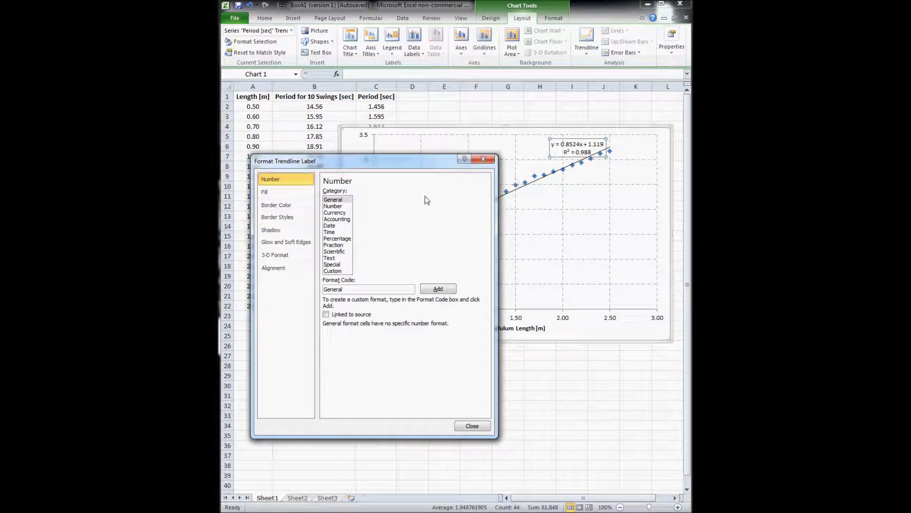
{"action": "left_click", "coordinate": [484, 159]}
Switch the trendline to an exponential fit to compare it against the data
{"action": "double_click", "coordinate": [513, 190]}
{"action": "left_click", "coordinate": [351, 205]}
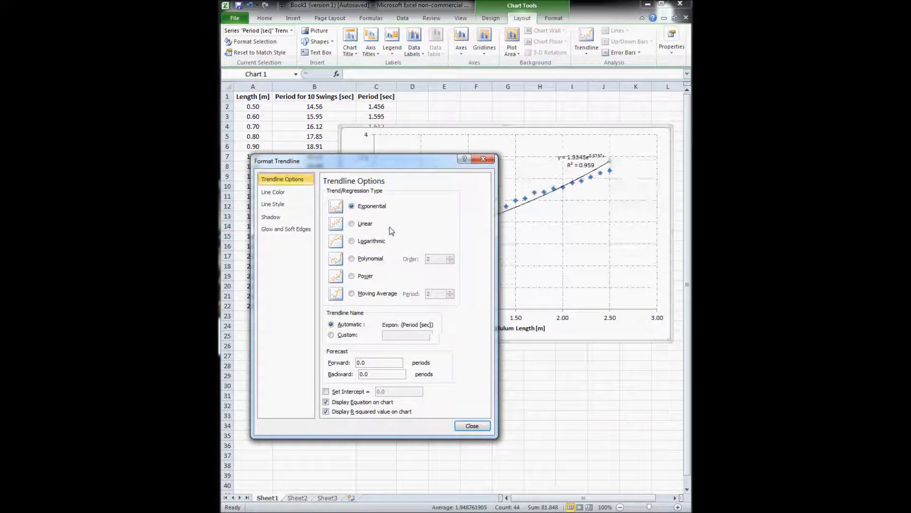
{"action": "left_click_drag", "start_coordinate": [398, 163], "coordinate": [439, 261]}
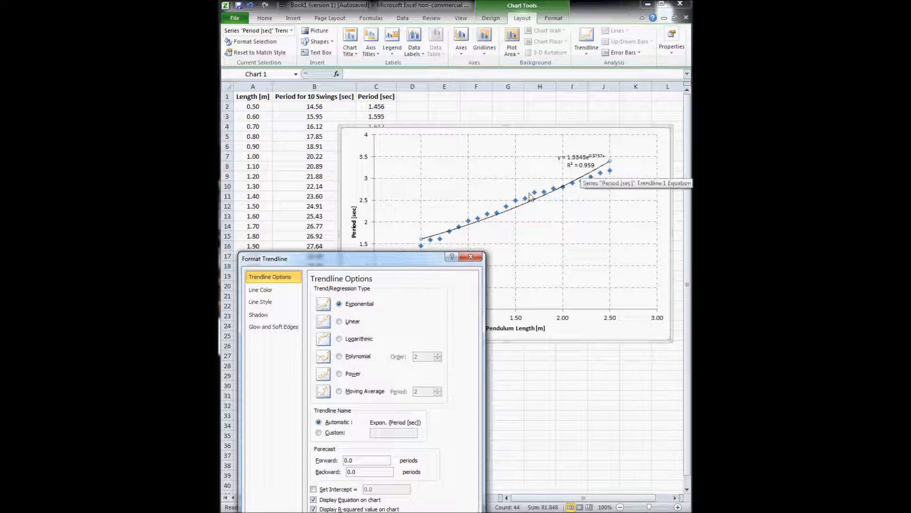
{"action": "left_click_drag", "start_coordinate": [419, 260], "coordinate": [447, 262]}
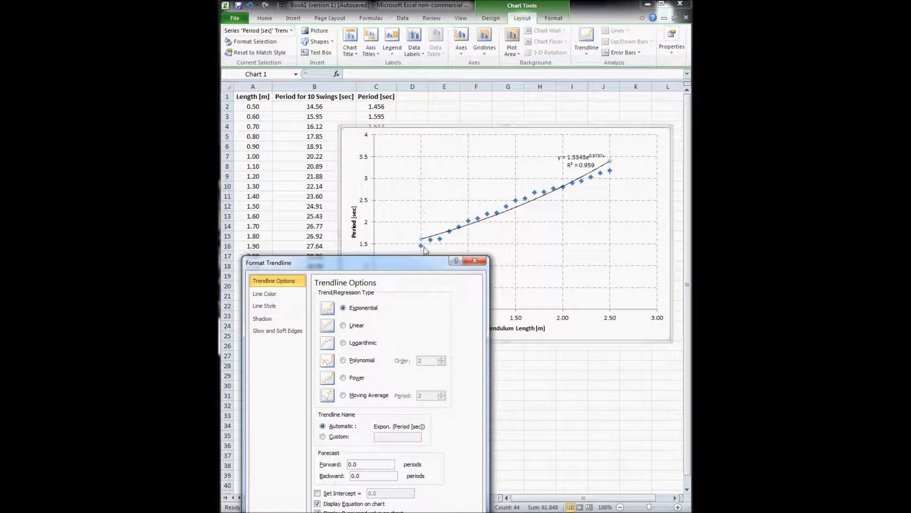
{"action": "left_click_drag", "start_coordinate": [397, 262], "coordinate": [401, 199]}
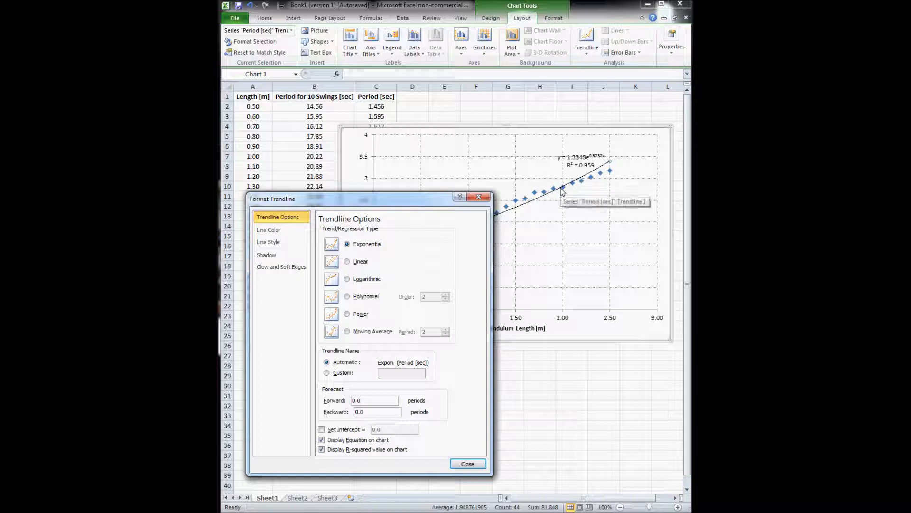
{"action": "left_click_drag", "start_coordinate": [394, 200], "coordinate": [421, 157]}
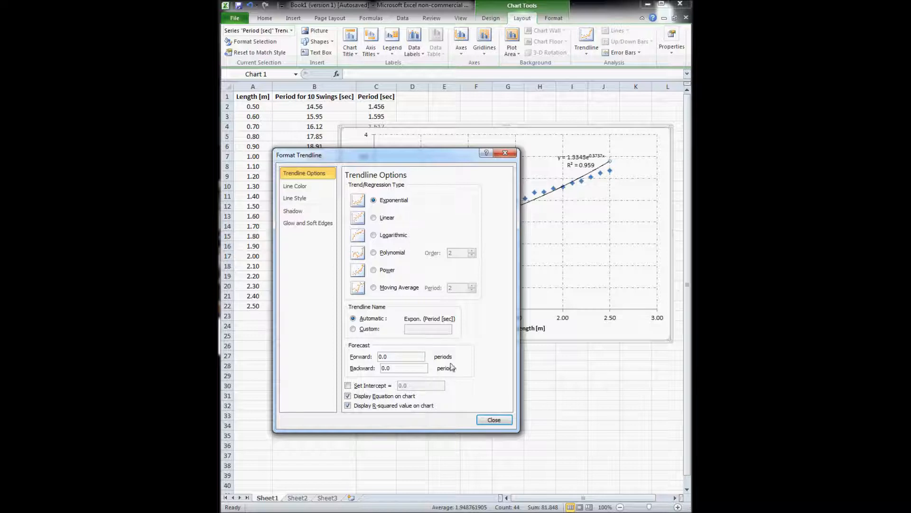
Try linear, logarithmic and order-5 polynomial fits, then settle on linear
{"action": "left_click", "coordinate": [382, 219]}
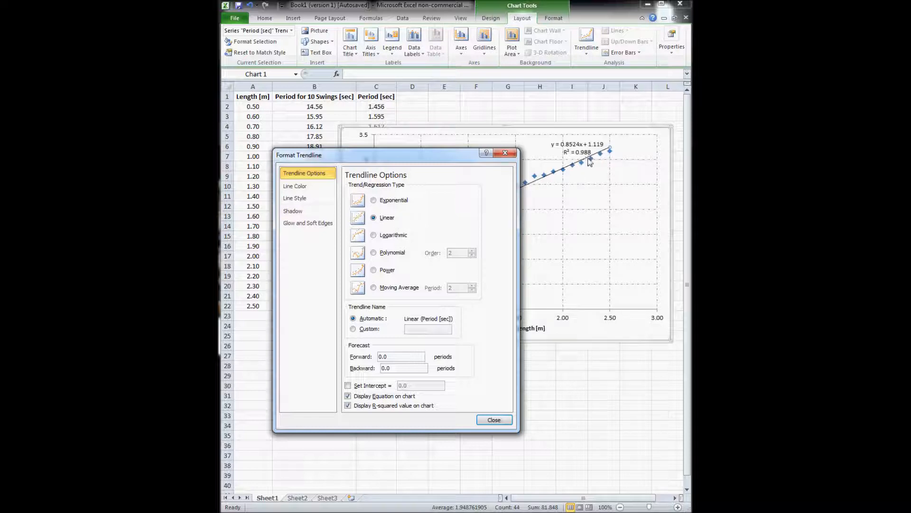
{"action": "left_click", "coordinate": [382, 237]}
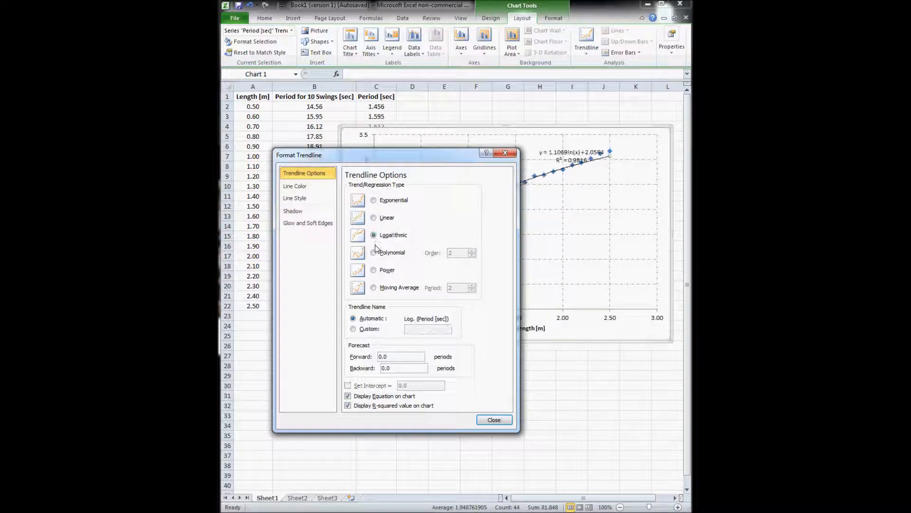
{"action": "left_click", "coordinate": [374, 253]}
{"action": "mouse_move", "coordinate": [431, 158]}
{"action": "left_mouse_down"}
{"action": "mouse_move", "coordinate": [417, 195]}
{"action": "mouse_move", "coordinate": [435, 326]}
{"action": "mouse_move", "coordinate": [424, 172]}
{"action": "left_mouse_up"}
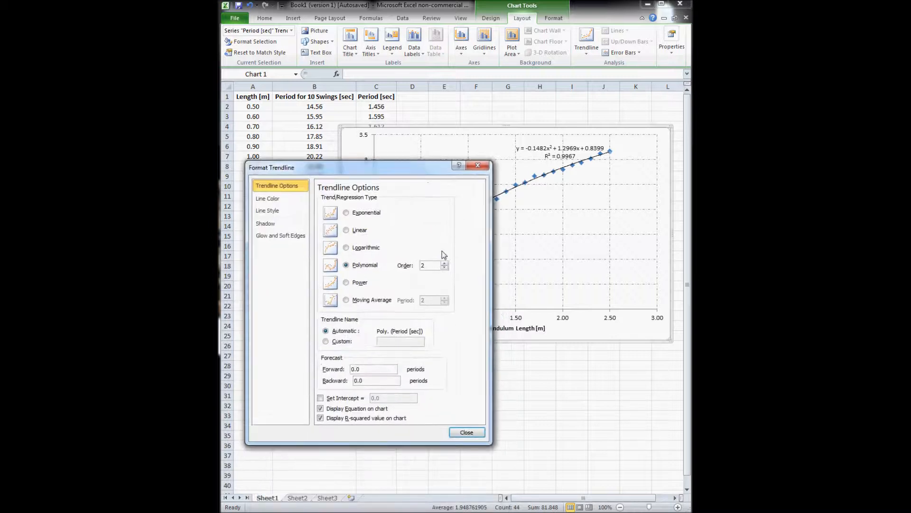
{"action": "left_click", "coordinate": [445, 263]}
{"action": "left_click", "coordinate": [446, 264]}
{"action": "left_click", "coordinate": [445, 264]}
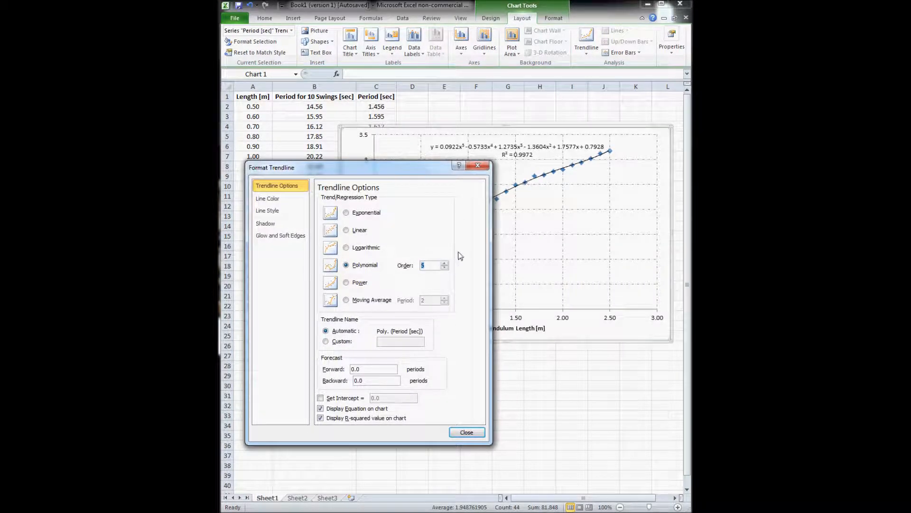
{"action": "mouse_move", "coordinate": [422, 172]}
{"action": "left_mouse_down"}
{"action": "mouse_move", "coordinate": [432, 293]}
{"action": "mouse_move", "coordinate": [439, 163]}
{"action": "left_mouse_up"}
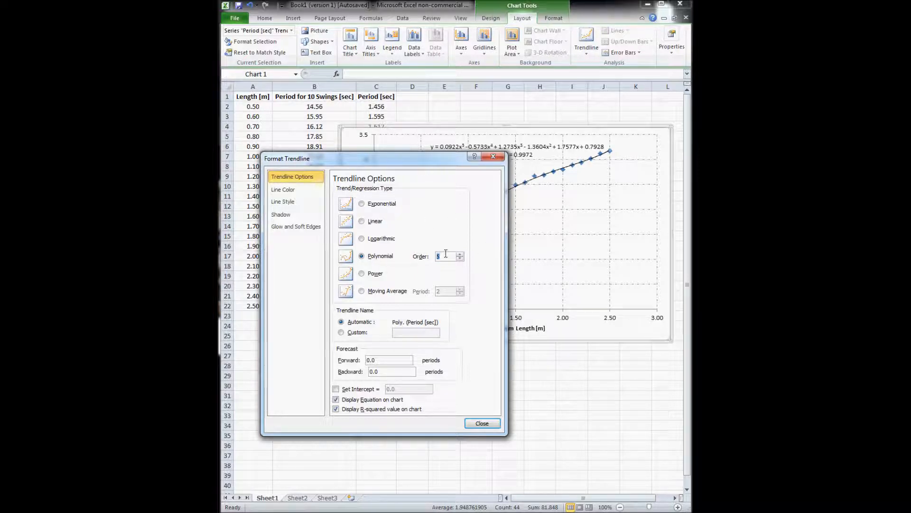
{"action": "left_click", "coordinate": [367, 221]}
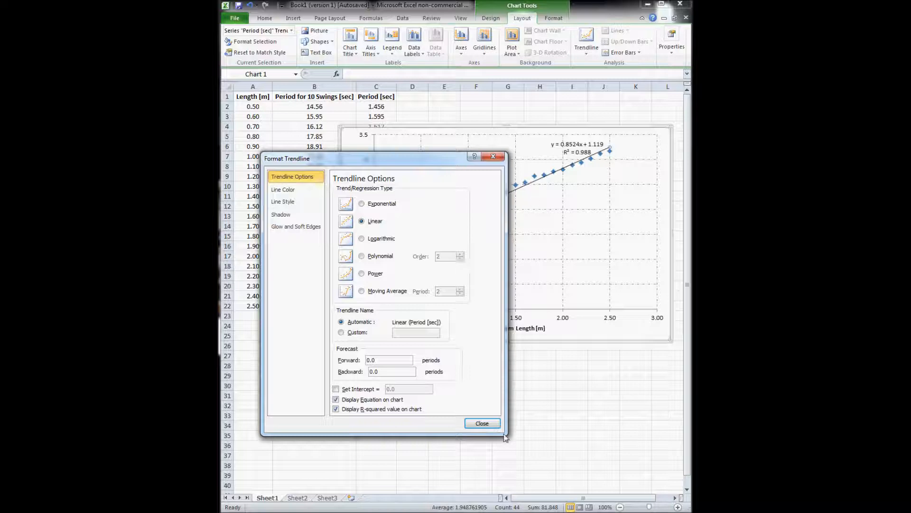
{"action": "left_click", "coordinate": [482, 422]}
{"action": "left_click", "coordinate": [587, 153]}
Drag the equation and R² label to the chart's upper middle, then reselect it
{"action": "left_click_drag", "start_coordinate": [583, 139], "coordinate": [499, 141]}
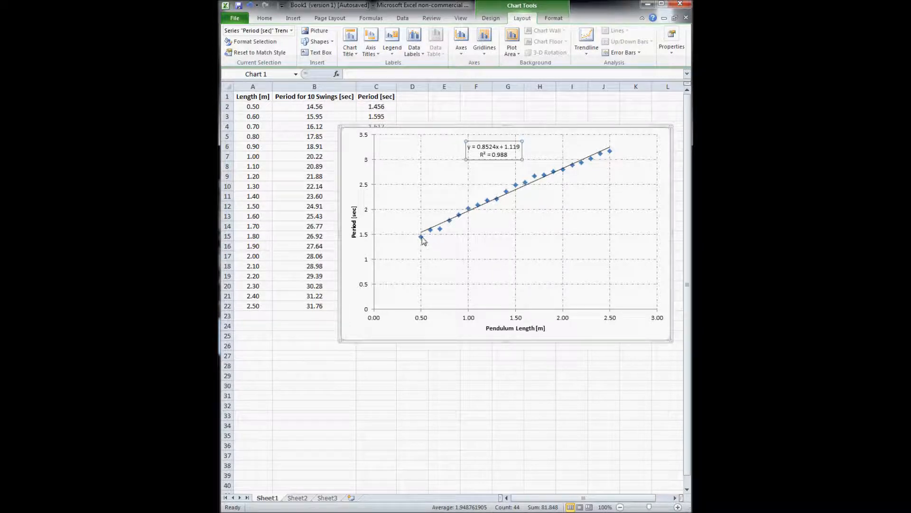
{"action": "mouse_move", "coordinate": [423, 241]}
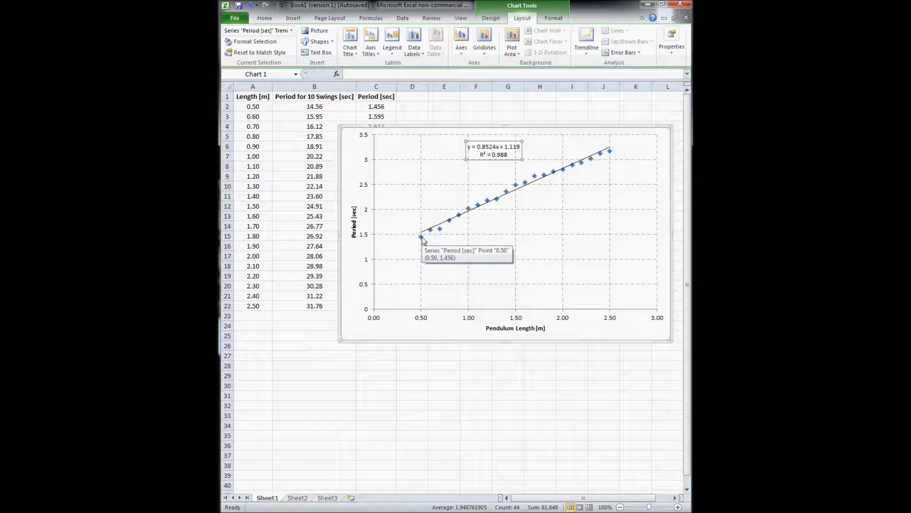
{"action": "left_click", "coordinate": [506, 200]}
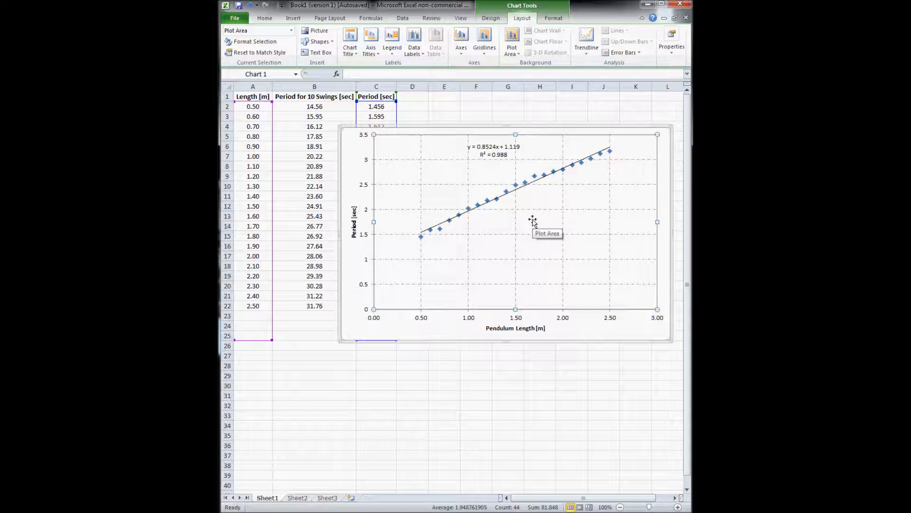
{"action": "left_click", "coordinate": [506, 154]}
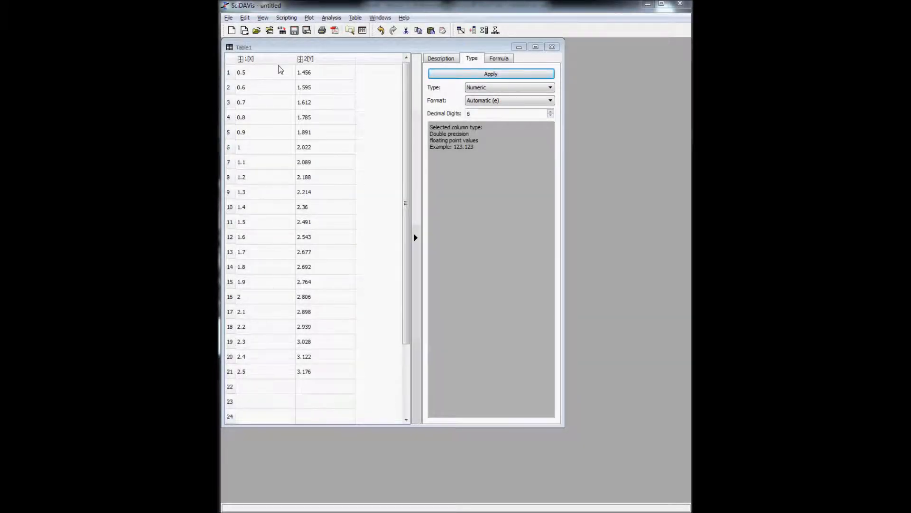
In SciDAVis, select Table1's 1[X] length and 2[Y] period columns together
{"action": "left_click", "coordinate": [277, 7]}
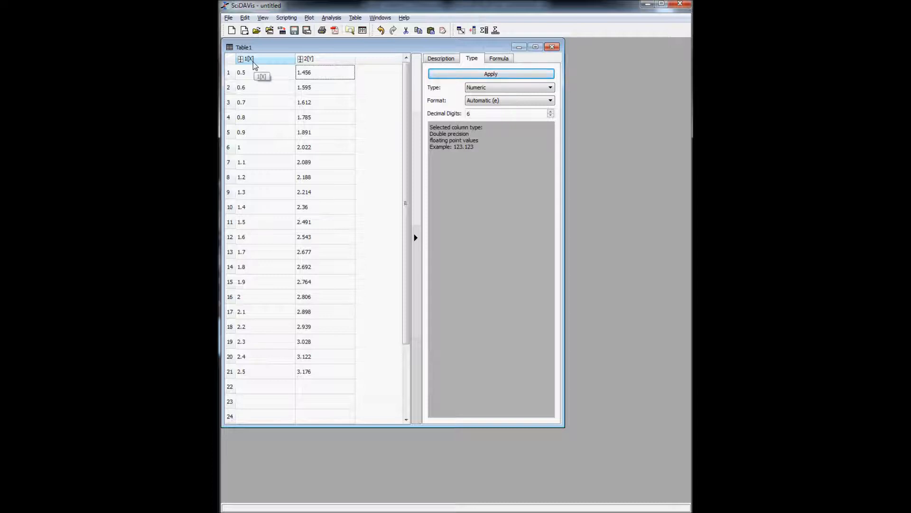
{"action": "left_click", "coordinate": [278, 61]}
{"action": "left_click", "coordinate": [300, 83]}
{"action": "left_click", "coordinate": [278, 76]}
{"action": "left_click", "coordinate": [279, 60]}
{"action": "left_click", "coordinate": [326, 61], "text": "shift"}
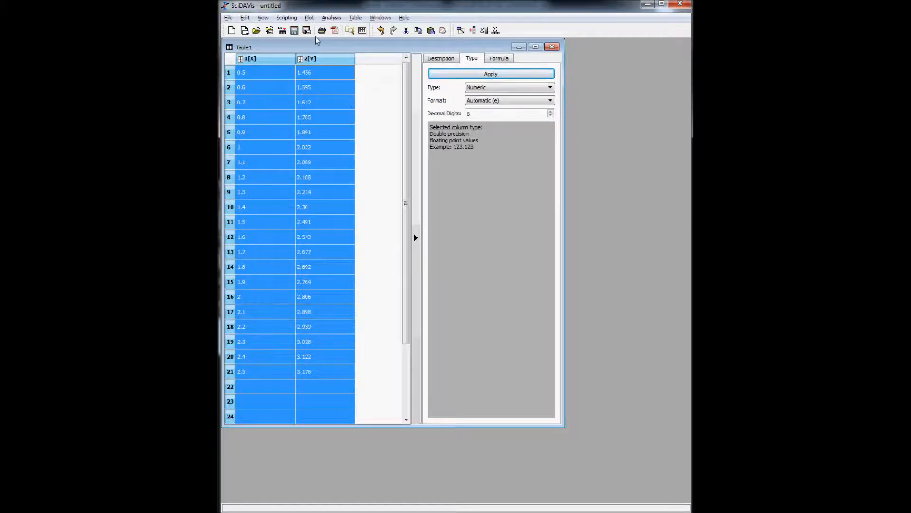
Create a scatter plot of the selected columns and delete its title and legend
{"action": "left_click", "coordinate": [309, 18]}
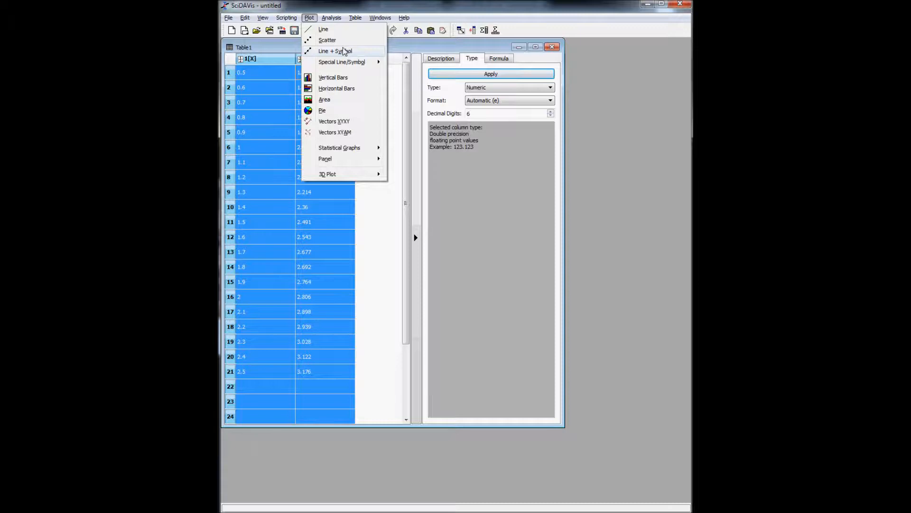
{"action": "left_click", "coordinate": [333, 40]}
{"action": "left_click_drag", "start_coordinate": [354, 47], "coordinate": [446, 127]}
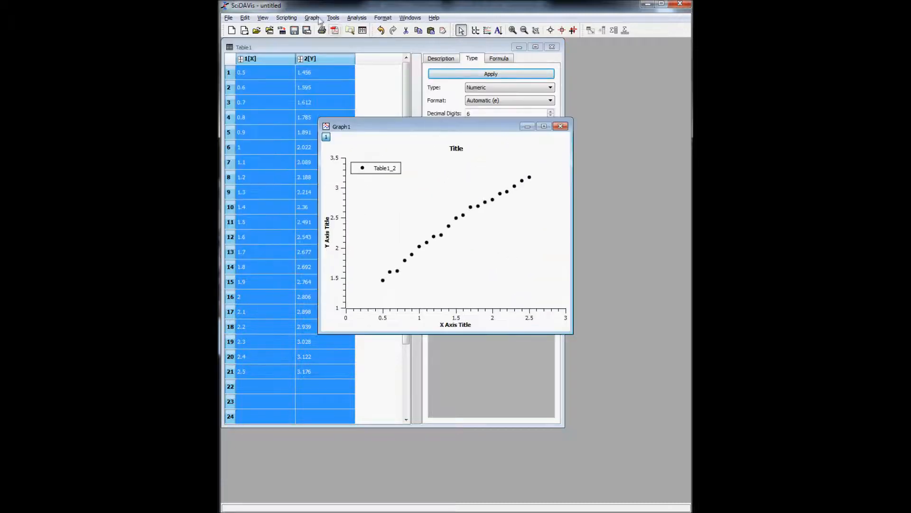
{"action": "left_click_drag", "start_coordinate": [401, 124], "coordinate": [445, 116]}
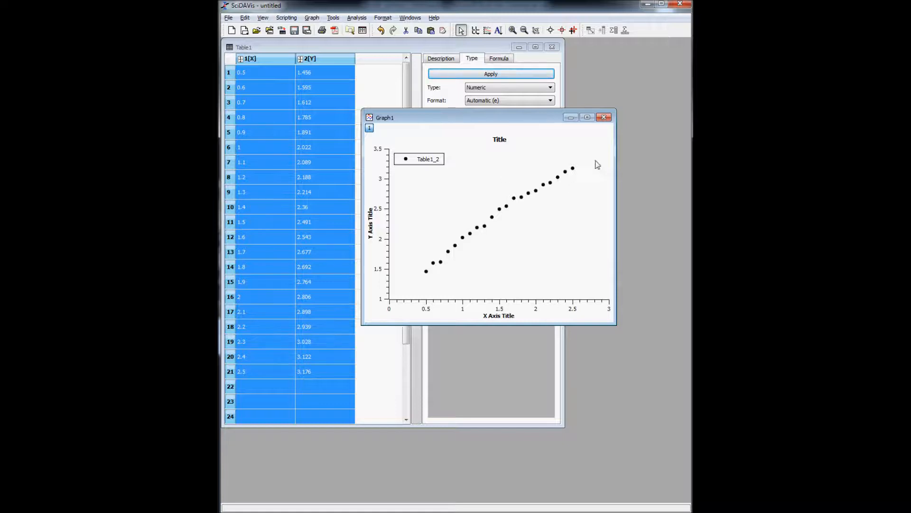
{"action": "left_click", "coordinate": [500, 140]}
{"action": "key", "text": "Delete"}
{"action": "left_click", "coordinate": [449, 159]}
{"action": "key", "text": "Delete"}
Title the axes Pendulum Length [m] and Period [sec]
{"action": "double_click", "coordinate": [498, 316]}
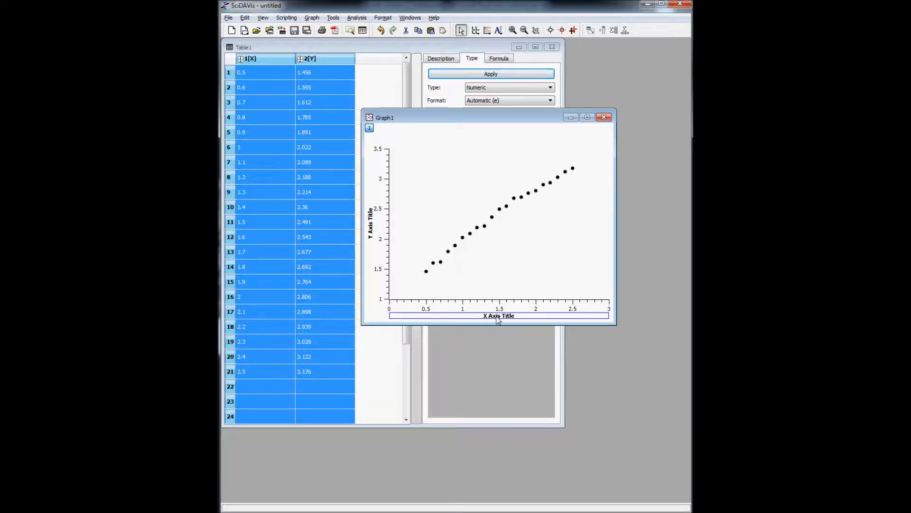
{"action": "type", "text": "P"}
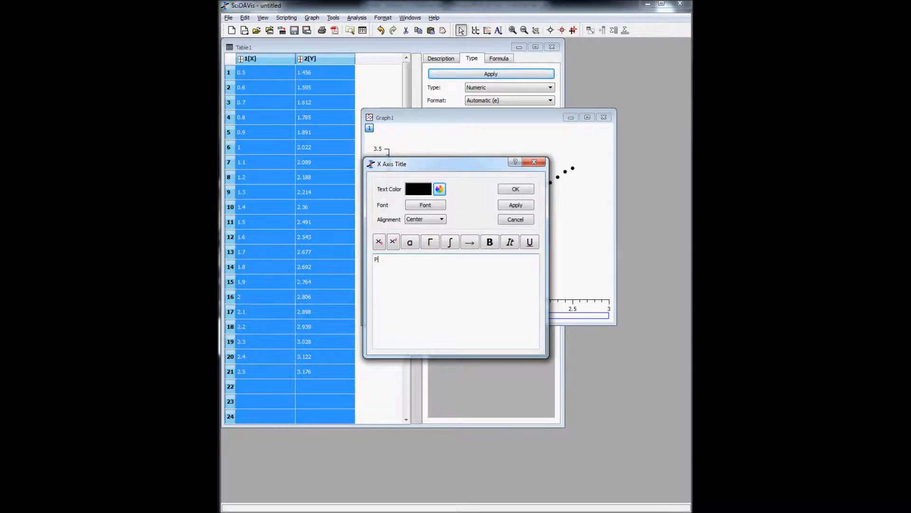
{"action": "type", "text": "endulum pLength"}
{"action": "left_click", "coordinate": [508, 206]}
{"action": "left_click", "coordinate": [516, 190]}
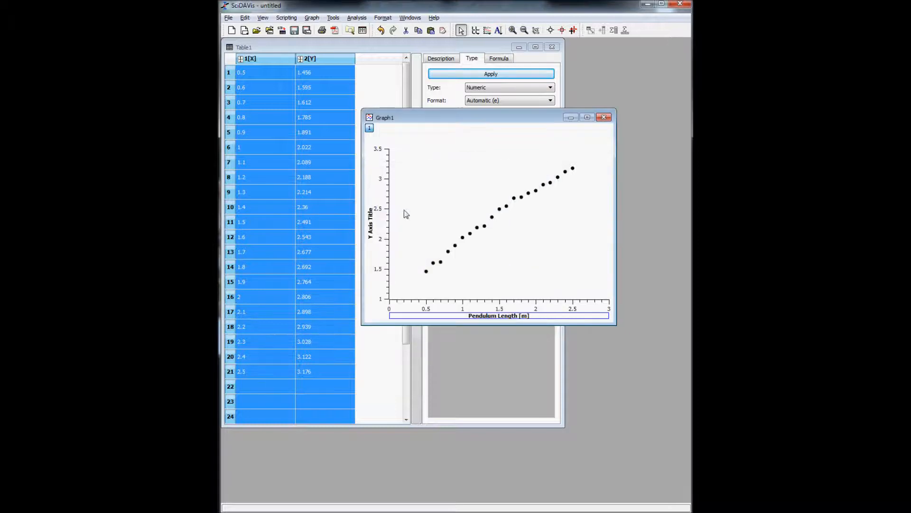
{"action": "double_click", "coordinate": [372, 232]}
{"action": "type", "text": "Period [sec]"}
{"action": "left_click", "coordinate": [509, 209]}
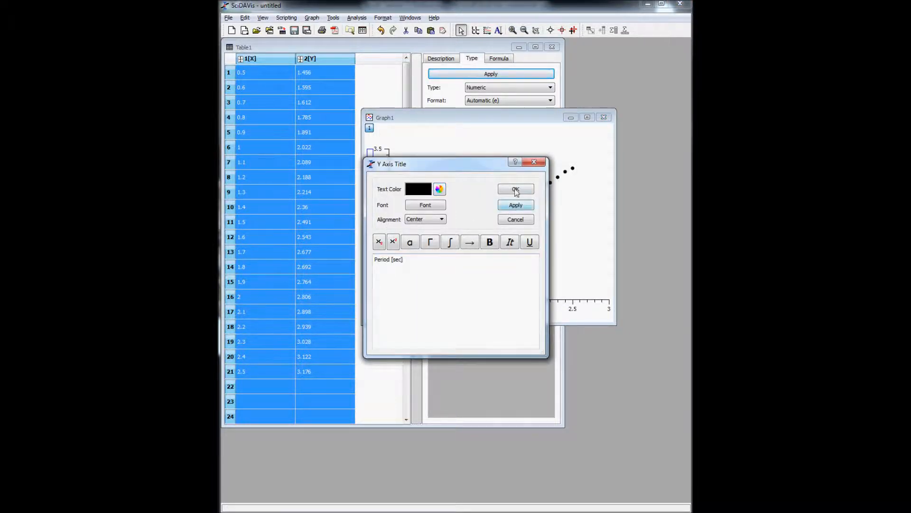
{"action": "left_click", "coordinate": [516, 190]}
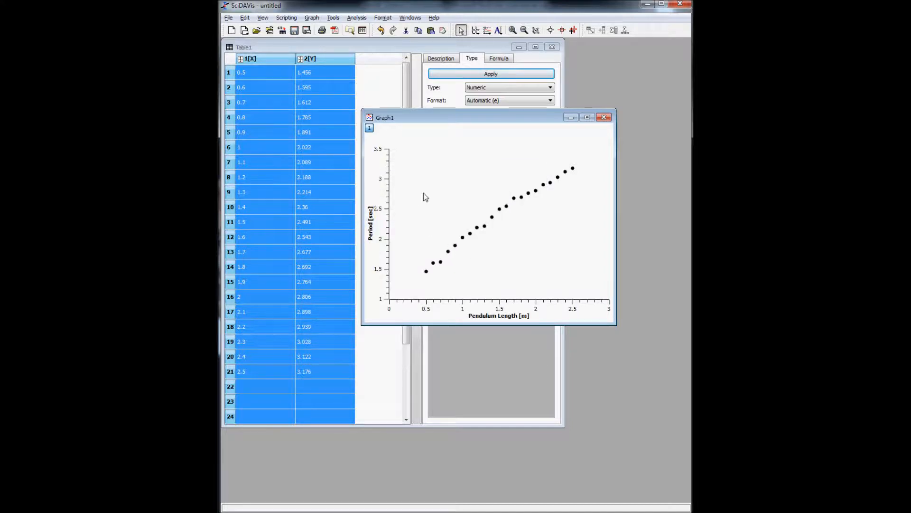
Make the left period axis start at 0
{"action": "double_click", "coordinate": [385, 299]}
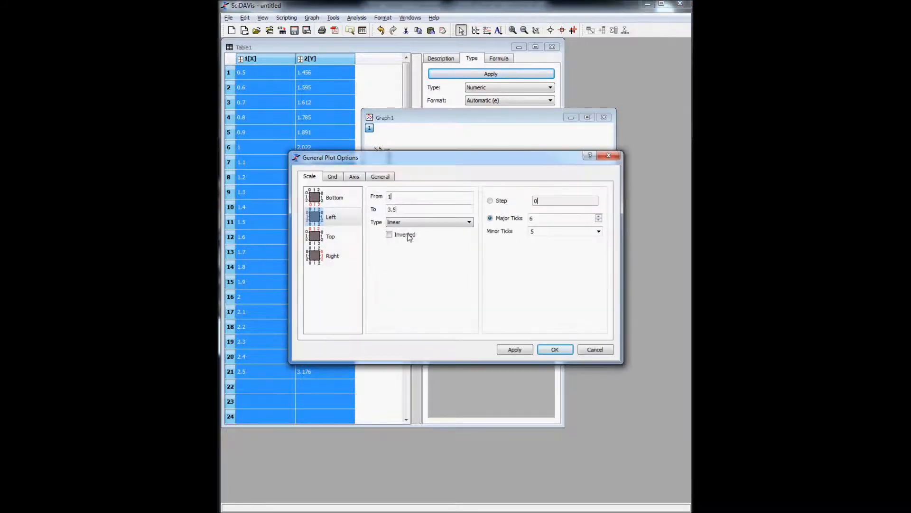
{"action": "left_click_drag", "start_coordinate": [403, 197], "coordinate": [331, 197]}
{"action": "left_click", "coordinate": [515, 350]}
{"action": "left_click", "coordinate": [554, 349]}
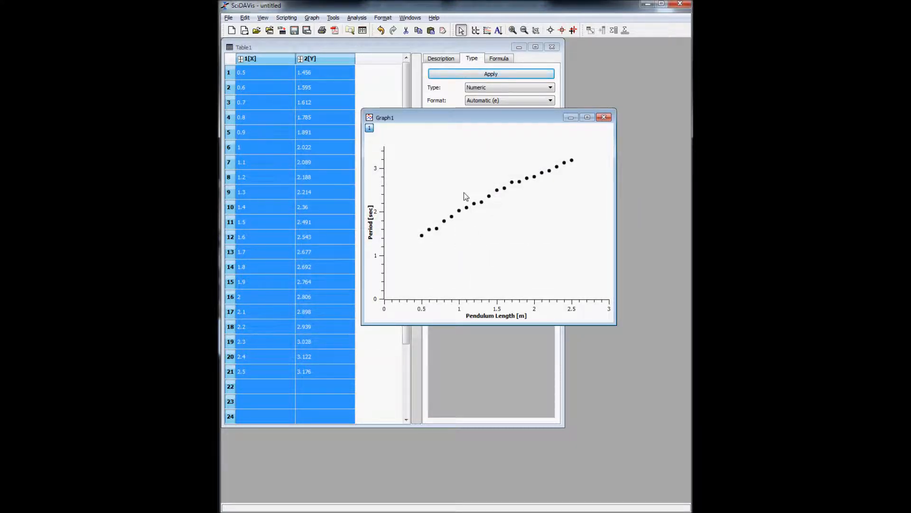
Apply a Quick Fit linear fit to the period data in Graph1
{"action": "left_click", "coordinate": [310, 18]}
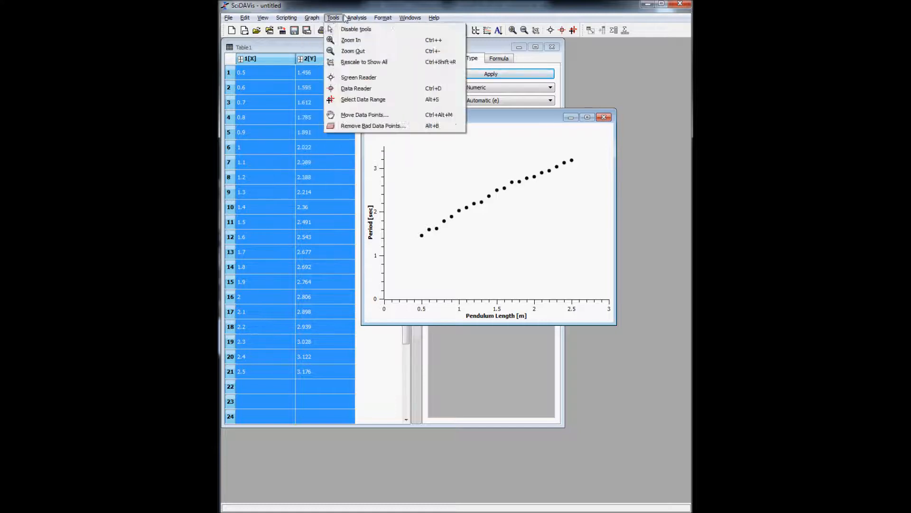
{"action": "mouse_move", "coordinate": [357, 18]}
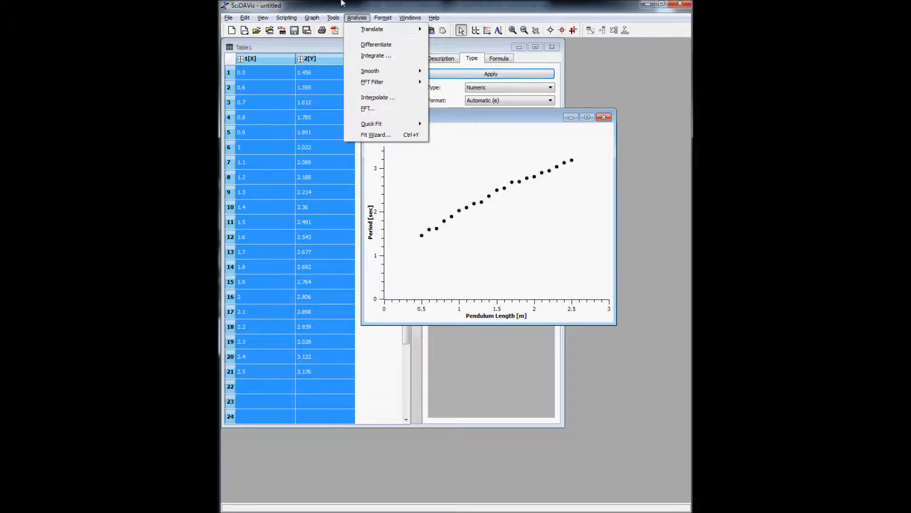
{"action": "mouse_move", "coordinate": [403, 124]}
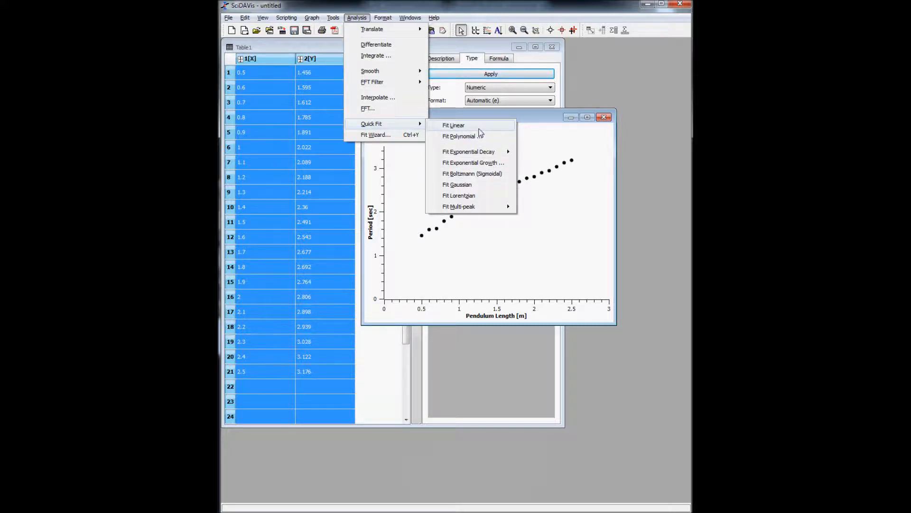
{"action": "left_click", "coordinate": [480, 126]}
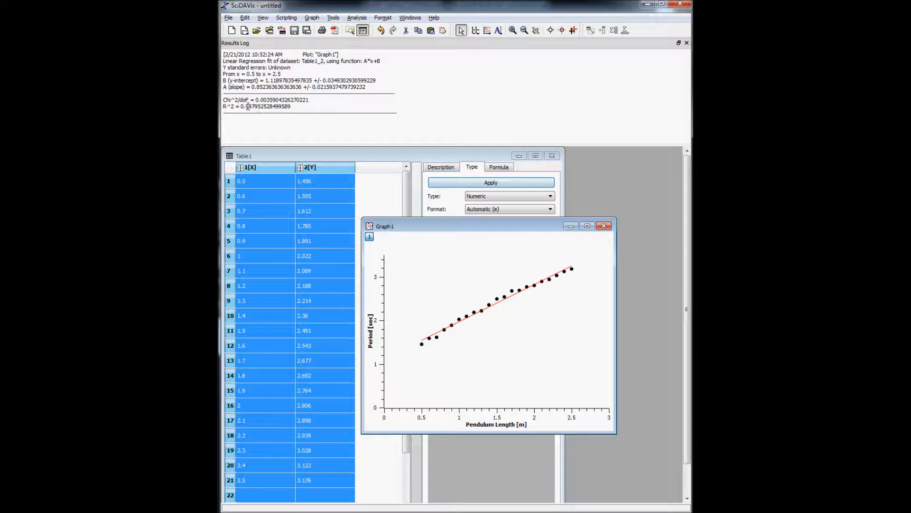
Highlight the R², regression description and Chi^2/doF lines in the Results Log
{"action": "left_click_drag", "start_coordinate": [246, 106], "coordinate": [306, 106]}
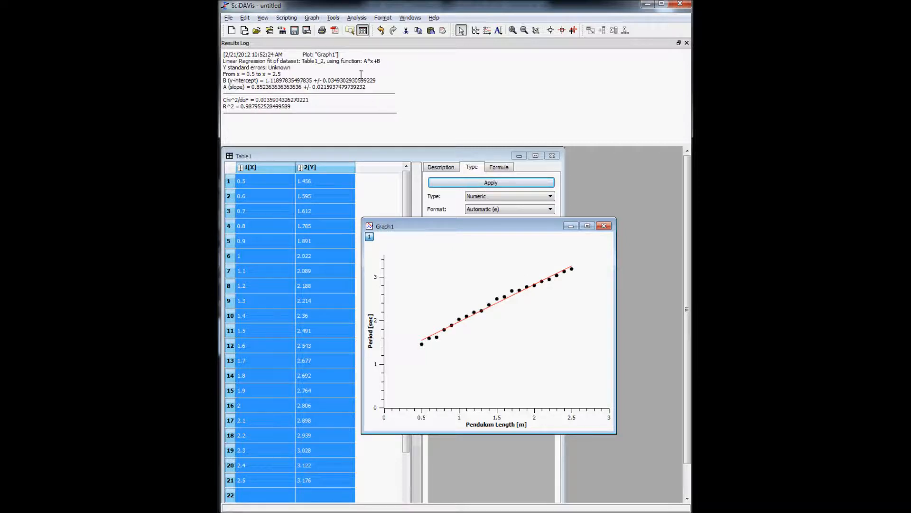
{"action": "left_click_drag", "start_coordinate": [224, 61], "coordinate": [376, 59]}
{"action": "left_click", "coordinate": [389, 58]}
{"action": "left_click_drag", "start_coordinate": [249, 61], "coordinate": [374, 68]}
{"action": "left_click", "coordinate": [374, 68]}
{"action": "left_click_drag", "start_coordinate": [225, 62], "coordinate": [389, 61]}
{"action": "left_click", "coordinate": [380, 61]}
{"action": "left_click_drag", "start_coordinate": [226, 100], "coordinate": [321, 99]}
{"action": "left_click", "coordinate": [321, 99]}
Delete the LinearFit1 curve from Graph1 via Plot details
{"action": "double_click", "coordinate": [504, 305]}
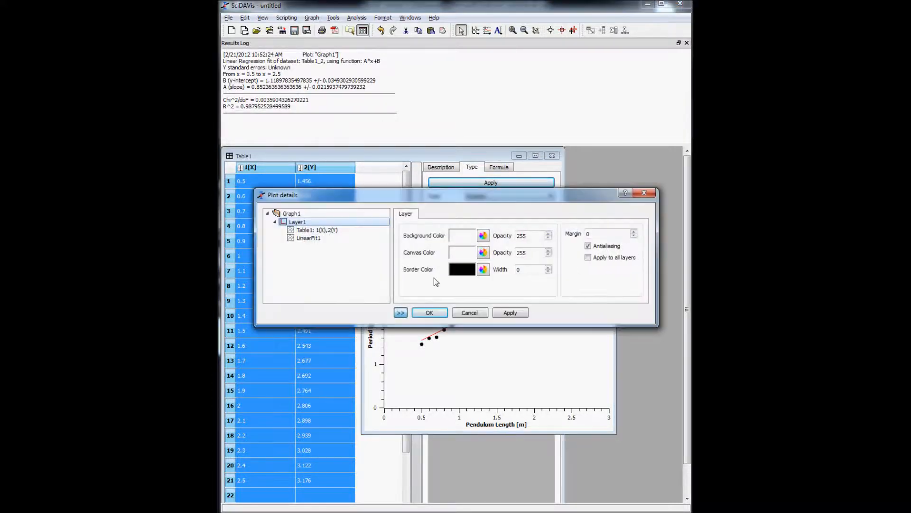
{"action": "left_click", "coordinate": [322, 237]}
{"action": "left_click", "coordinate": [340, 244]}
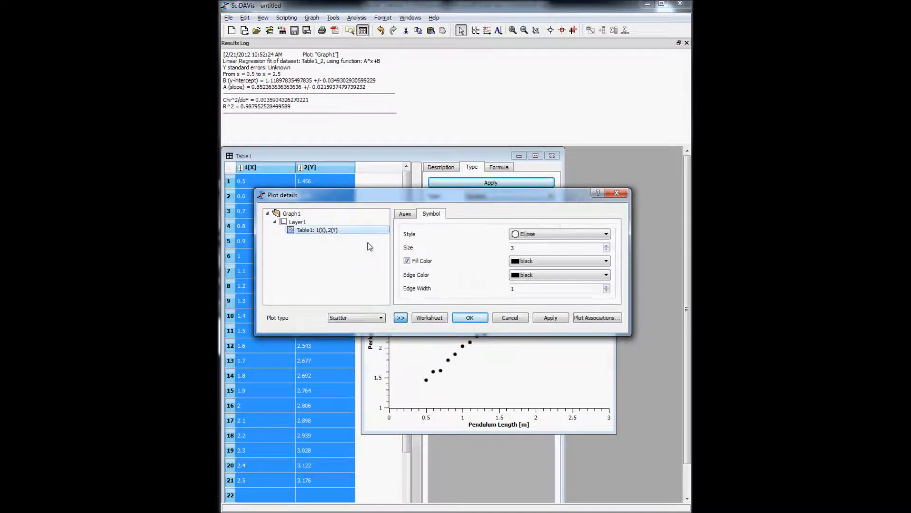
{"action": "left_click", "coordinate": [617, 194]}
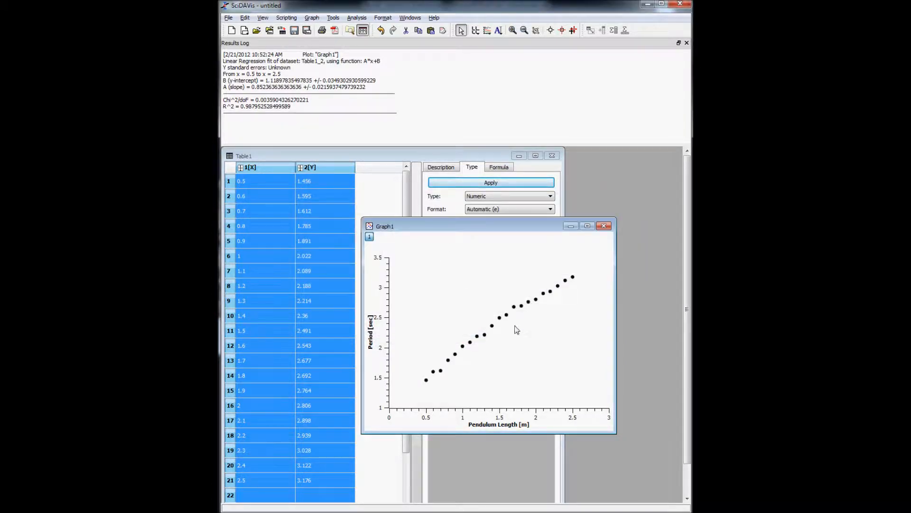
Set the period axis to start at 0 and bring up the Fit Wizard
{"action": "double_click", "coordinate": [382, 409]}
{"action": "type", "text": "0"}
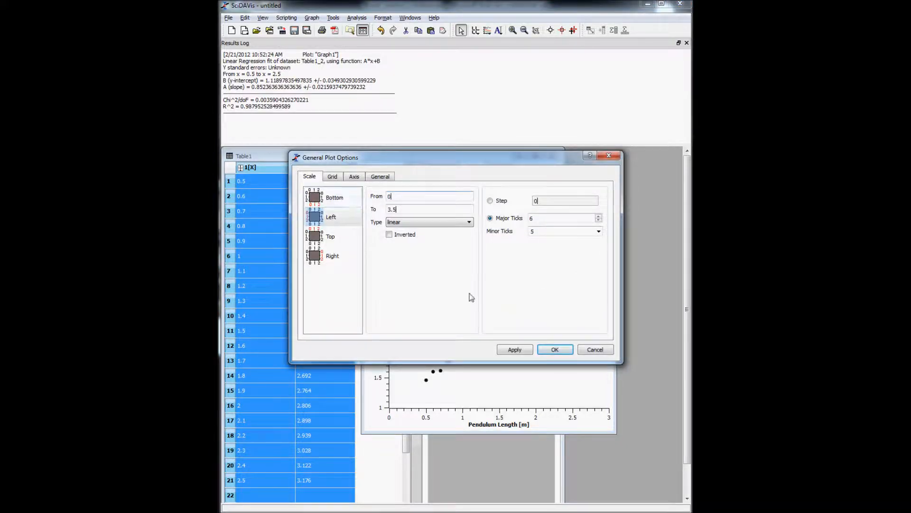
{"action": "left_click", "coordinate": [520, 347]}
{"action": "left_click", "coordinate": [568, 349]}
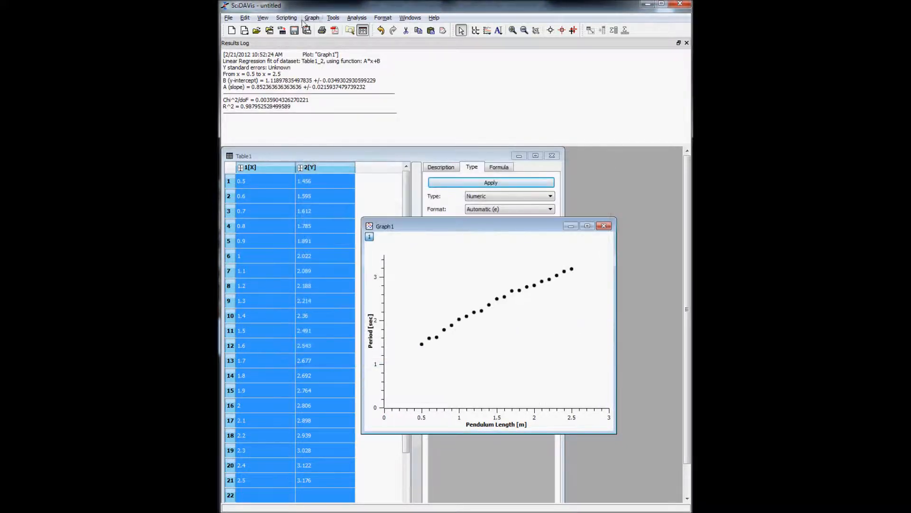
{"action": "left_click", "coordinate": [357, 17]}
{"action": "left_click", "coordinate": [392, 129]}
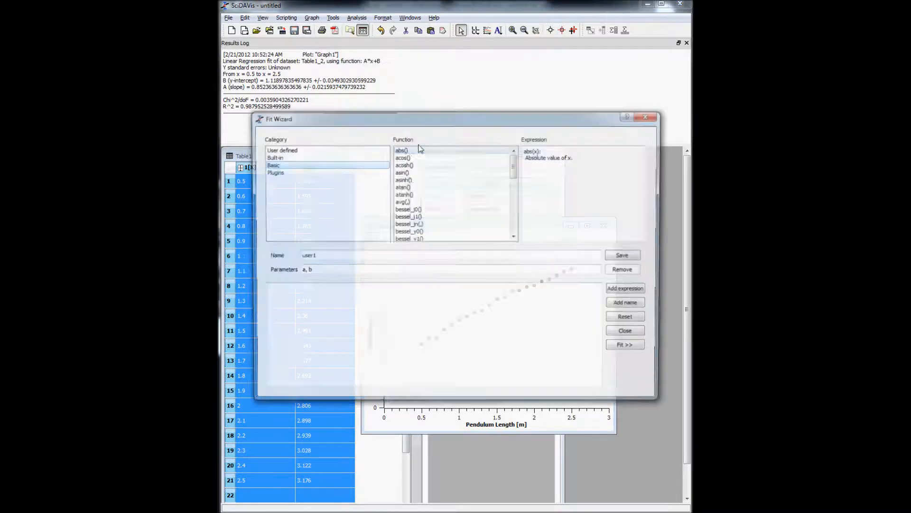
Close the current Fit Wizard and reopen it from the Analysis menu
{"action": "left_click", "coordinate": [650, 115]}
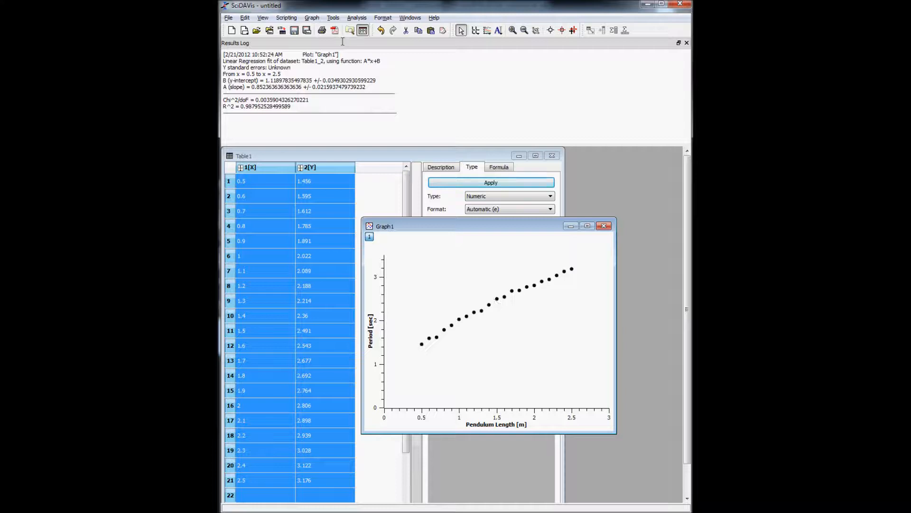
{"action": "left_click", "coordinate": [357, 18]}
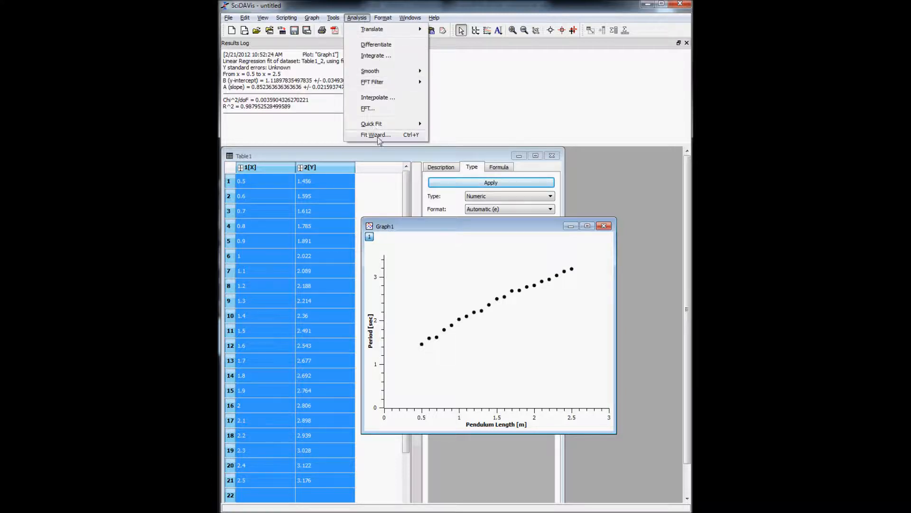
{"action": "left_click", "coordinate": [376, 135]}
Enter the fit expression 2*3.1416*sqrt(x/g) in the function box
{"action": "left_click", "coordinate": [390, 362]}
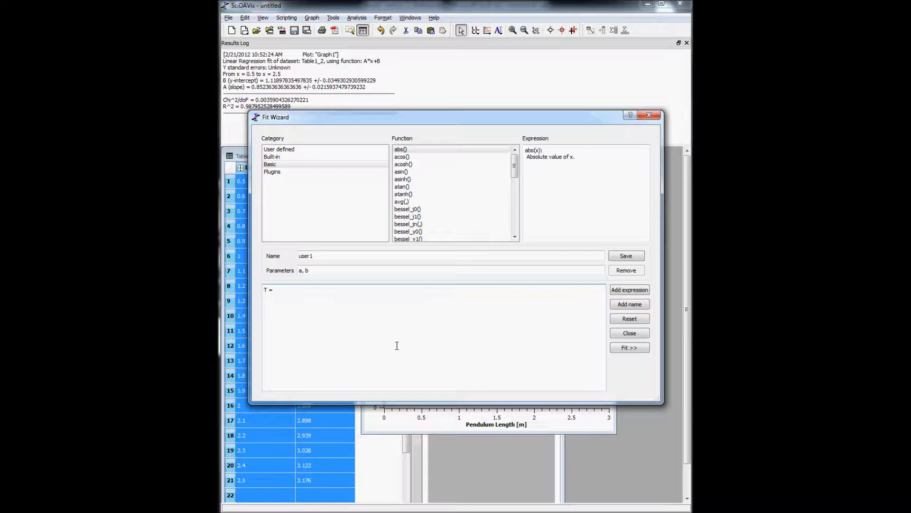
{"action": "type", "text": "T = 2*3.1416*sqrt(L/g"}
{"action": "left_click_drag", "start_coordinate": [274, 290], "coordinate": [263, 290]}
{"action": "key", "text": "BackSpace"}
{"action": "left_click", "coordinate": [306, 290]}
{"action": "key", "text": "BackSpace"}
{"action": "type", "text": "x/g)"}
Replace the default a, b parameter list with the single parameter g
{"action": "left_click_drag", "start_coordinate": [323, 271], "coordinate": [293, 273]}
{"action": "type", "text": "g"}
{"action": "double_click", "coordinate": [326, 274]}
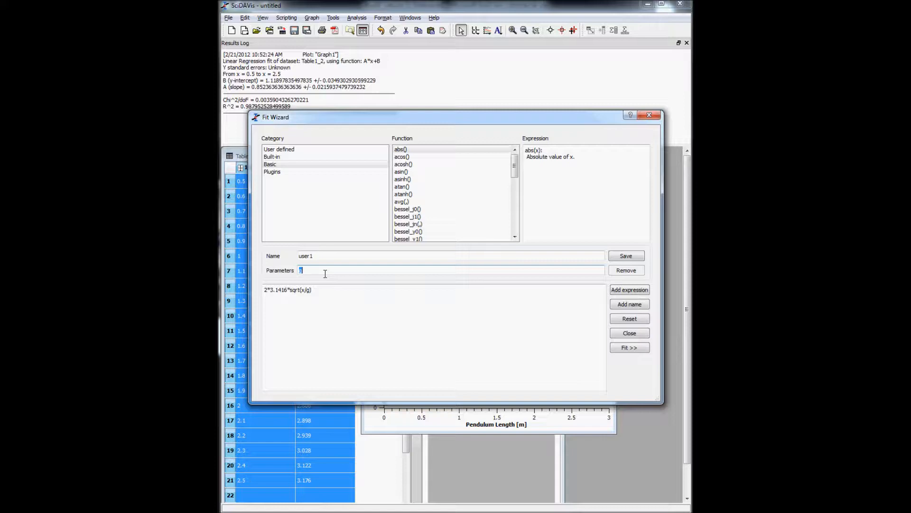
{"action": "left_click", "coordinate": [338, 299]}
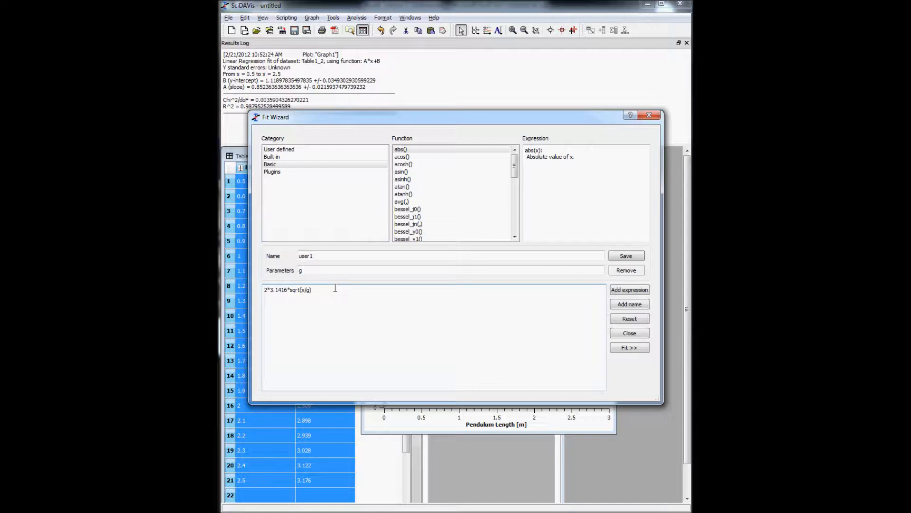
{"action": "left_click", "coordinate": [304, 273]}
{"action": "left_click", "coordinate": [646, 306]}
Run the custom pendulum fit with g as the only parameter
{"action": "left_click", "coordinate": [622, 351]}
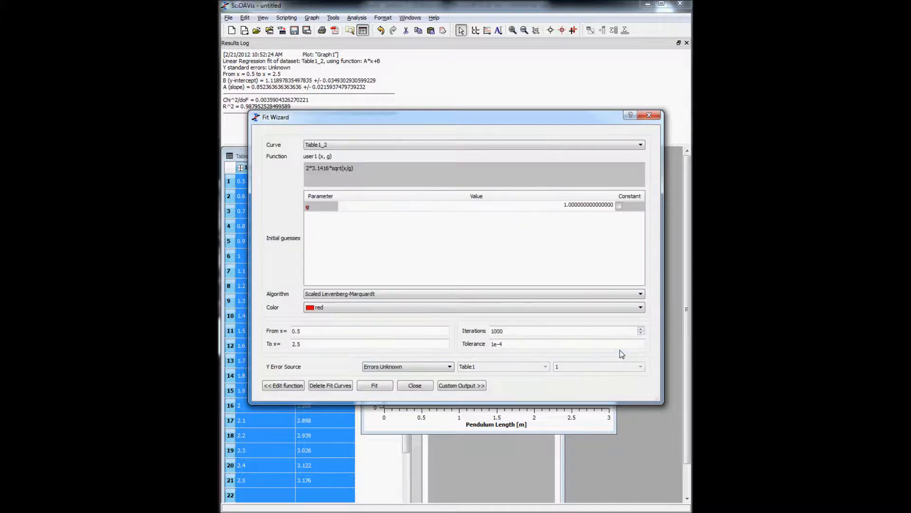
{"action": "left_click", "coordinate": [554, 206]}
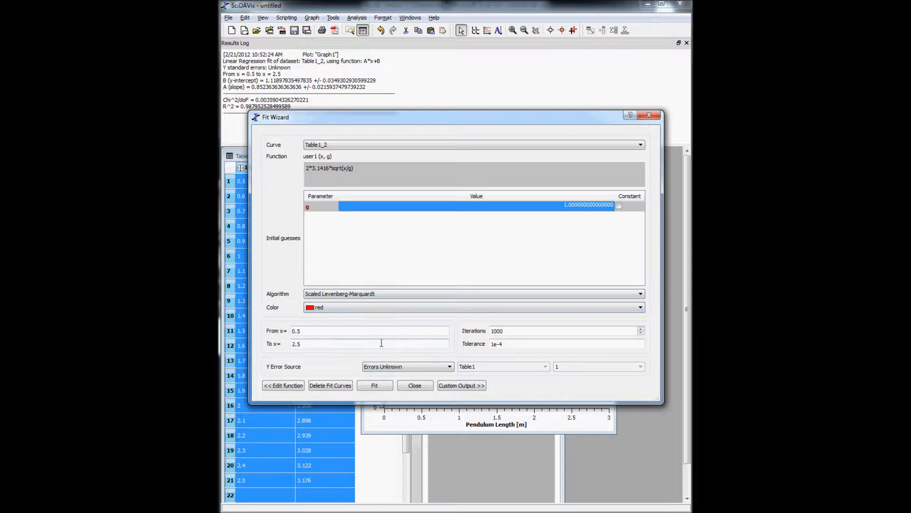
{"action": "left_click", "coordinate": [297, 387]}
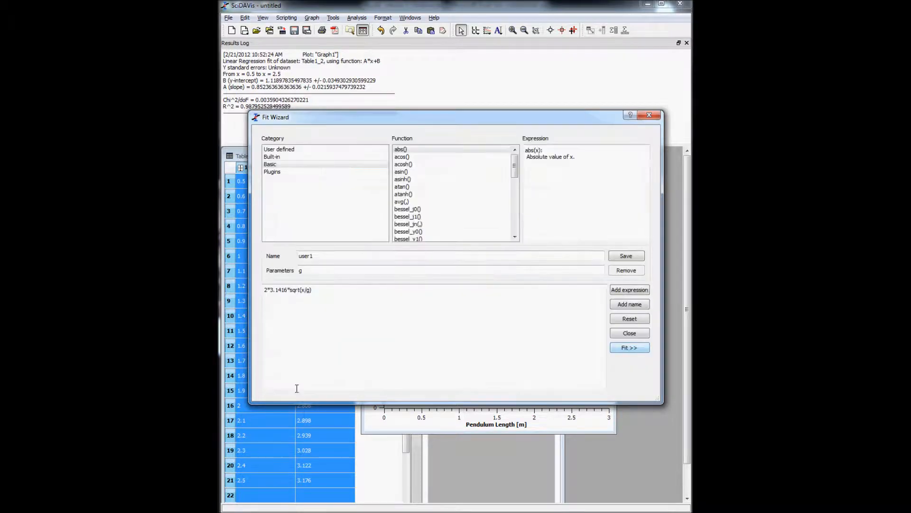
{"action": "left_click", "coordinate": [631, 350]}
{"action": "left_click", "coordinate": [385, 386]}
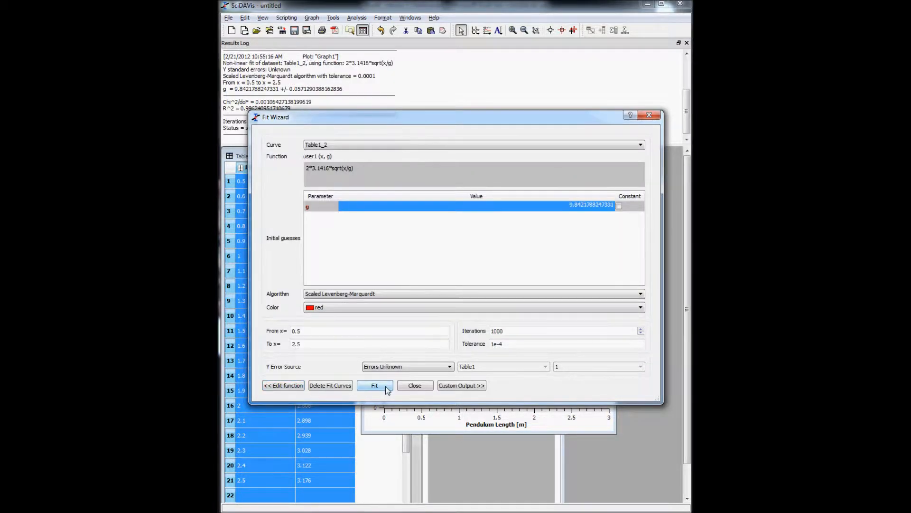
Check the results (g = 9.8422, R² = 0.9962), close the wizard and bring Graph1 forward
{"action": "left_click_drag", "start_coordinate": [394, 123], "coordinate": [383, 195]}
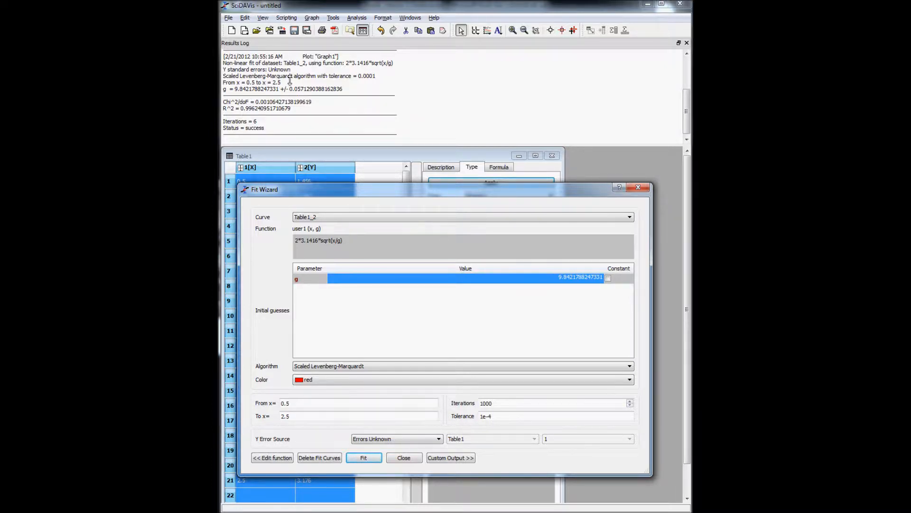
{"action": "left_click_drag", "start_coordinate": [404, 190], "coordinate": [427, 106]}
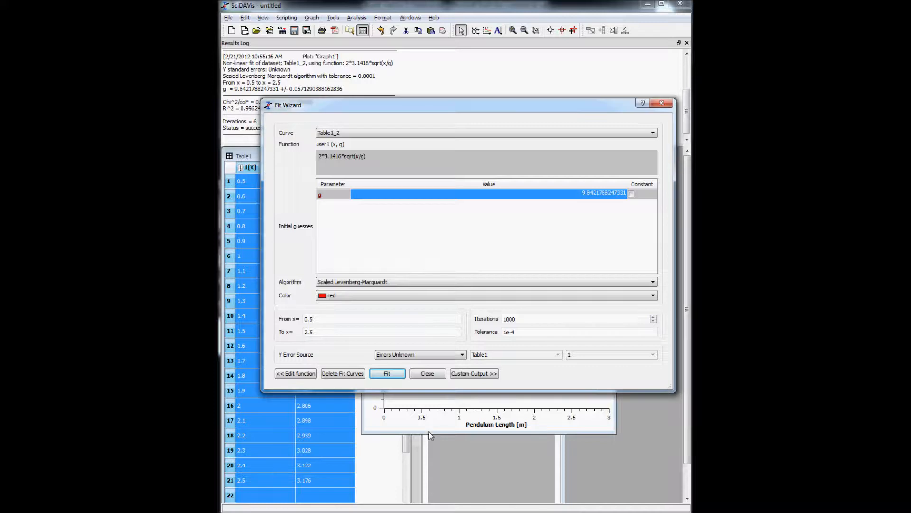
{"action": "left_click", "coordinate": [416, 373]}
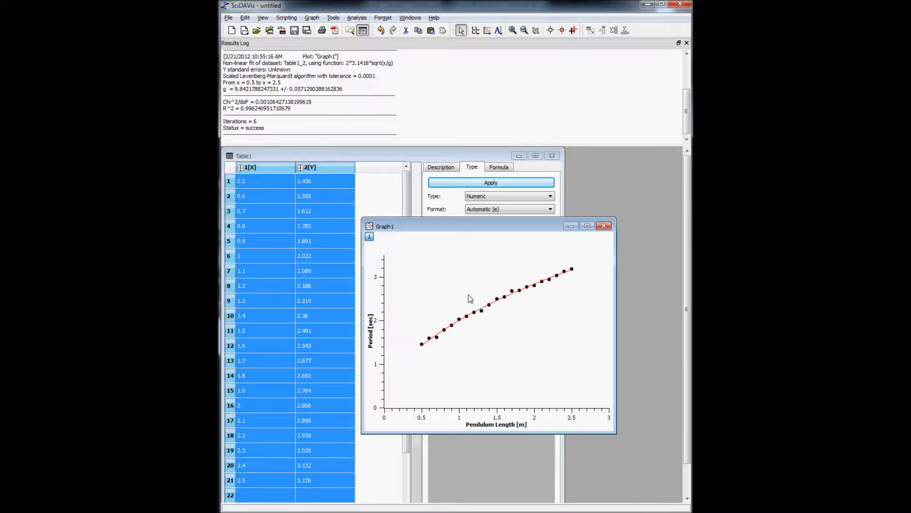
{"action": "left_click", "coordinate": [378, 185]}
{"action": "left_click", "coordinate": [584, 259]}
{"action": "left_click_drag", "start_coordinate": [534, 226], "coordinate": [537, 225]}
{"action": "left_click", "coordinate": [535, 242]}
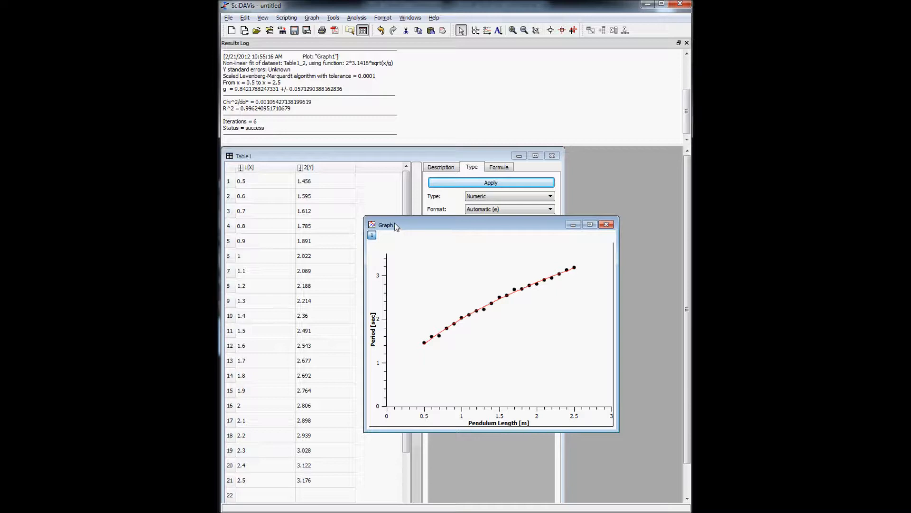
Switch back to Excel and move the chart down below the data
{"action": "left_click", "coordinate": [645, 8]}
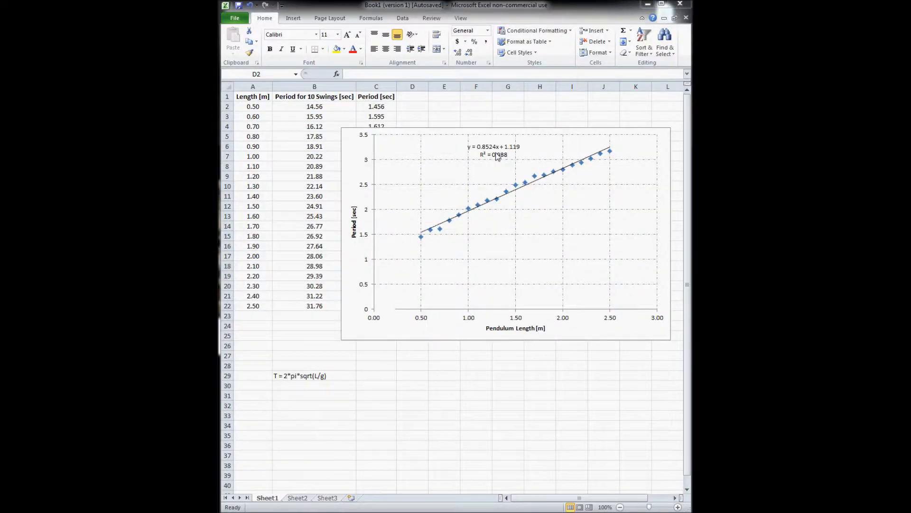
{"action": "left_click", "coordinate": [361, 152]}
{"action": "left_click_drag", "start_coordinate": [349, 138], "coordinate": [336, 300]}
Enter =2*3.1415*sqrt(A2/9.807) in D2 and fill it down through D22
{"action": "left_click", "coordinate": [423, 108]}
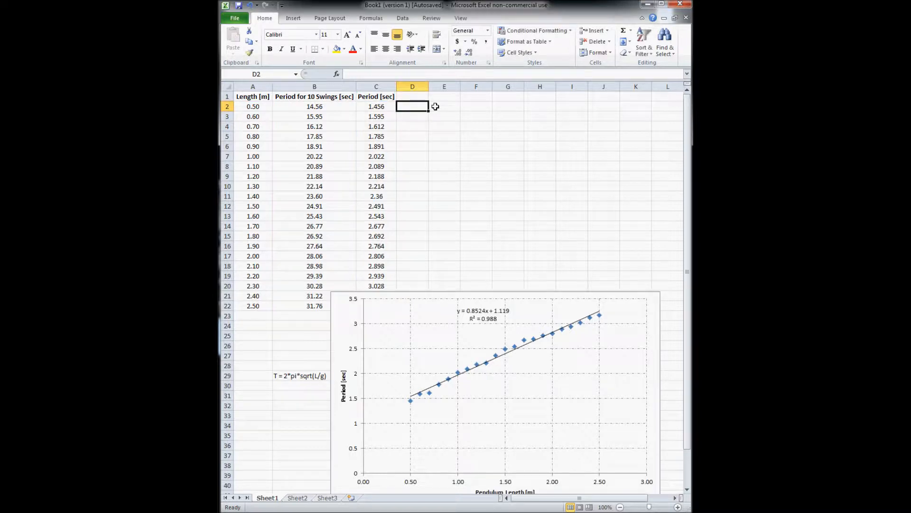
{"action": "type", "text": "=2*3.141"}
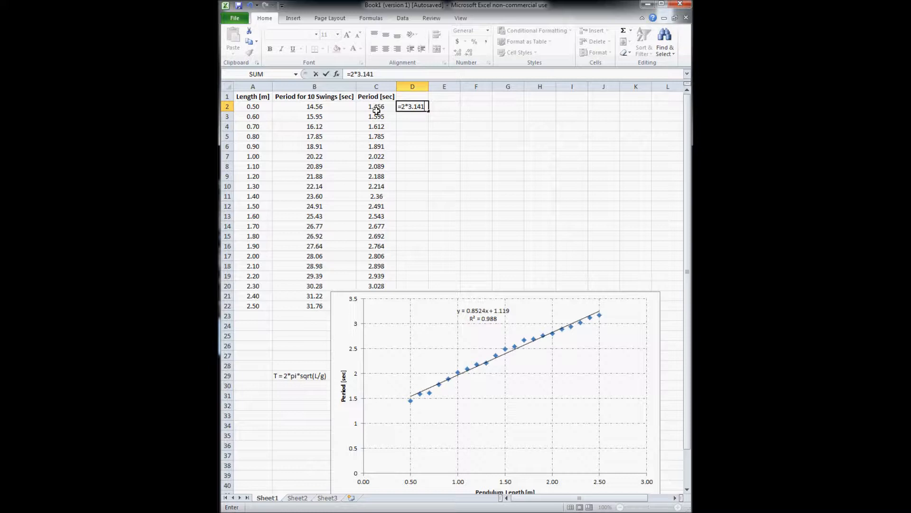
{"action": "type", "text": "6"}
{"action": "key", "text": "BackSpace"}
{"action": "type", "text": "5*sqrt("}
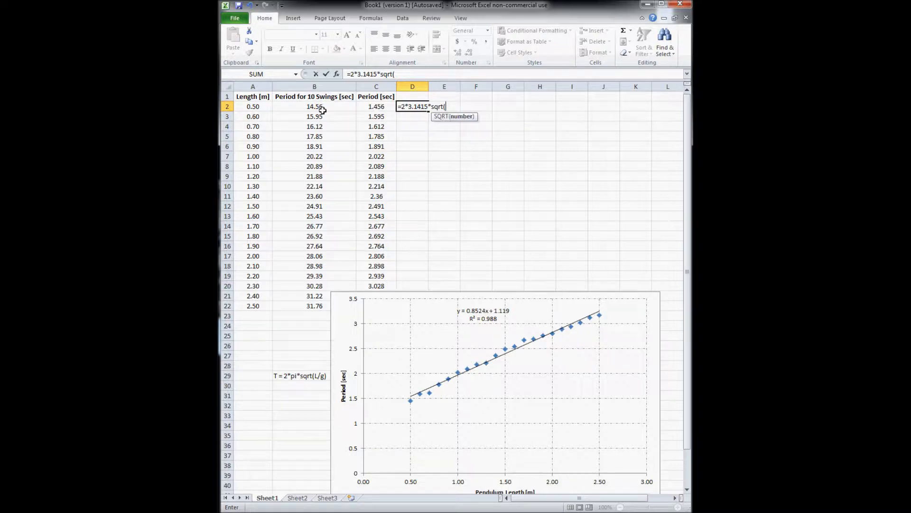
{"action": "left_click", "coordinate": [258, 105]}
{"action": "type", "text": "/9.807"}
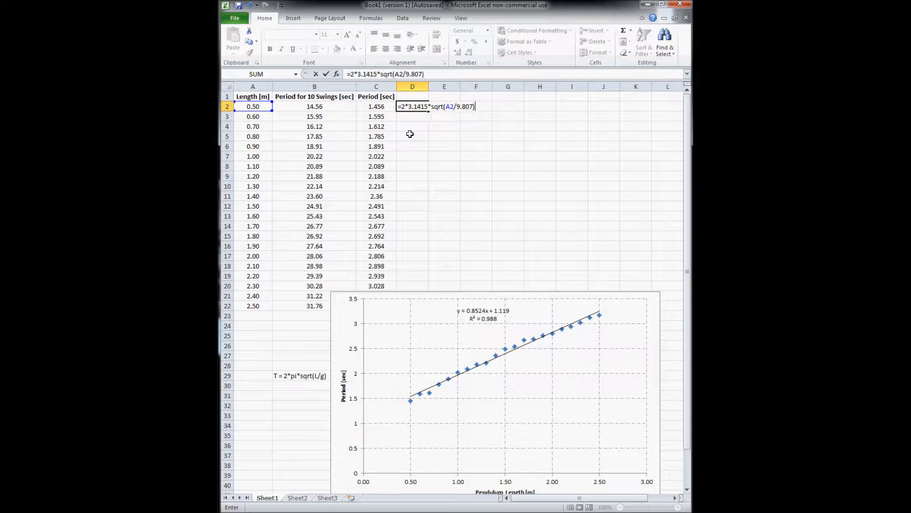
{"action": "key", "text": "ctrl+Return"}
{"action": "key", "text": "shift+Down"}
{"action": "key", "text": "shift+Down"}
{"action": "key", "text": "shift+Down"}
{"action": "key", "text": "shift+Down"}
{"action": "key", "text": "shift+Down"}
{"action": "key", "text": "shift+Down"}
{"action": "key", "text": "shift+Down"}
{"action": "key", "text": "shift+Down"}
{"action": "key", "text": "shift+Down"}
{"action": "key", "text": "shift+Down"}
{"action": "key", "text": "shift+Down"}
{"action": "key", "text": "shift+Down"}
{"action": "key", "text": "shift+Down"}
{"action": "key", "text": "shift+Down"}
{"action": "key", "text": "shift+Down"}
{"action": "key", "text": "shift+Down"}
{"action": "key", "text": "shift+Down"}
{"action": "key", "text": "shift+Down"}
{"action": "key", "text": "shift+Down"}
{"action": "key", "text": "shift+Down"}
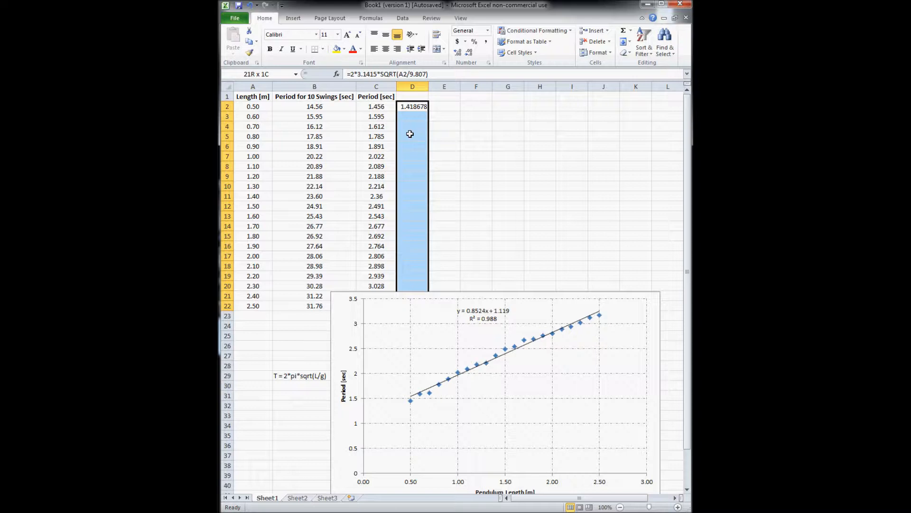
{"action": "key", "text": "ctrl+d"}
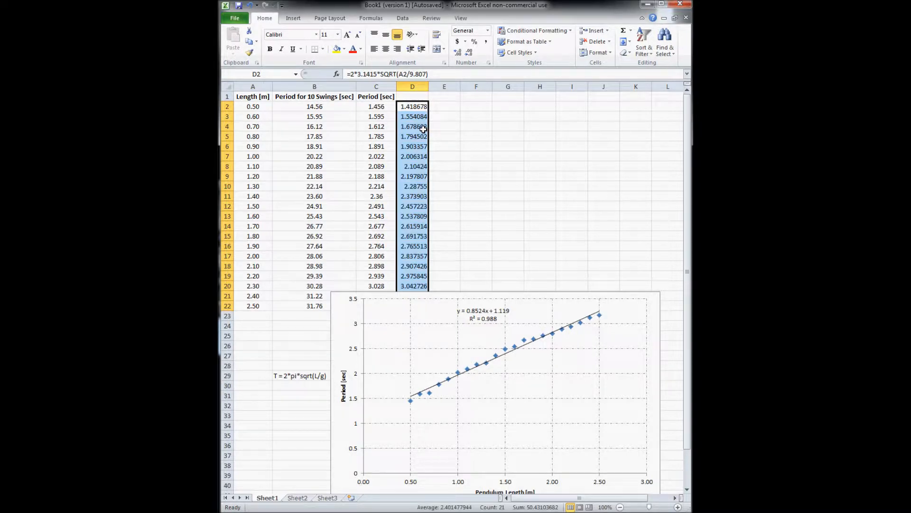
{"action": "left_click", "coordinate": [451, 136]}
{"action": "left_click", "coordinate": [531, 343]}
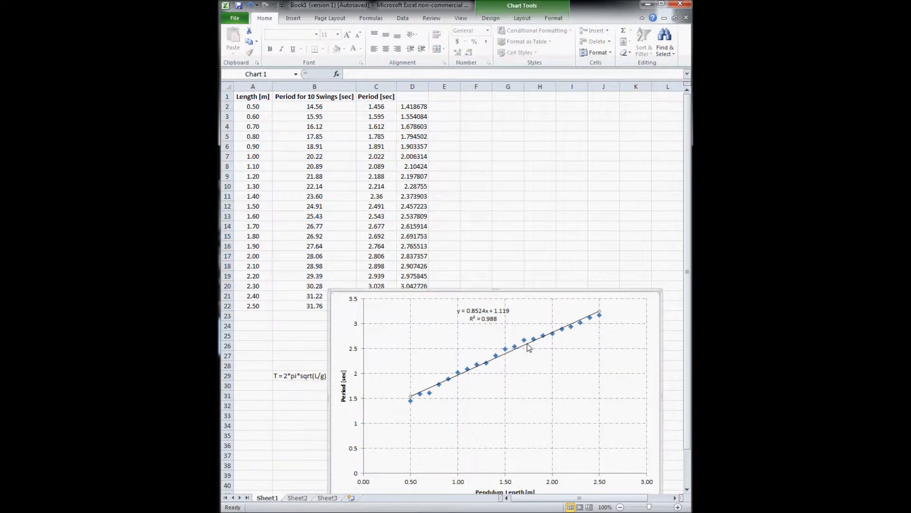
Delete the chart's linear trendline and move the chart down to uncover rows 21–22
{"action": "key", "text": "Delete"}
{"action": "left_click", "coordinate": [512, 275]}
{"action": "left_click", "coordinate": [407, 299]}
{"action": "left_click_drag", "start_coordinate": [331, 297], "coordinate": [334, 325]}
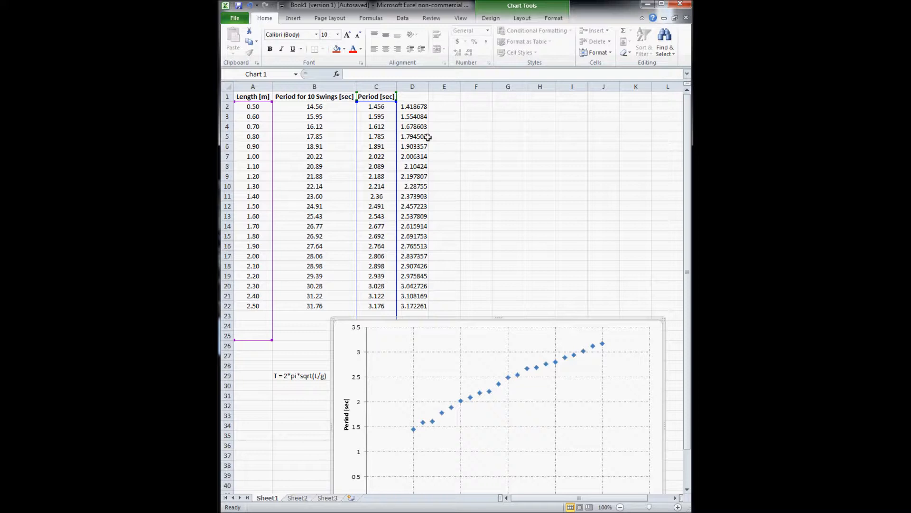
Add a new chart series with X values from the lengths A2:A22
{"action": "right_click", "coordinate": [491, 393]}
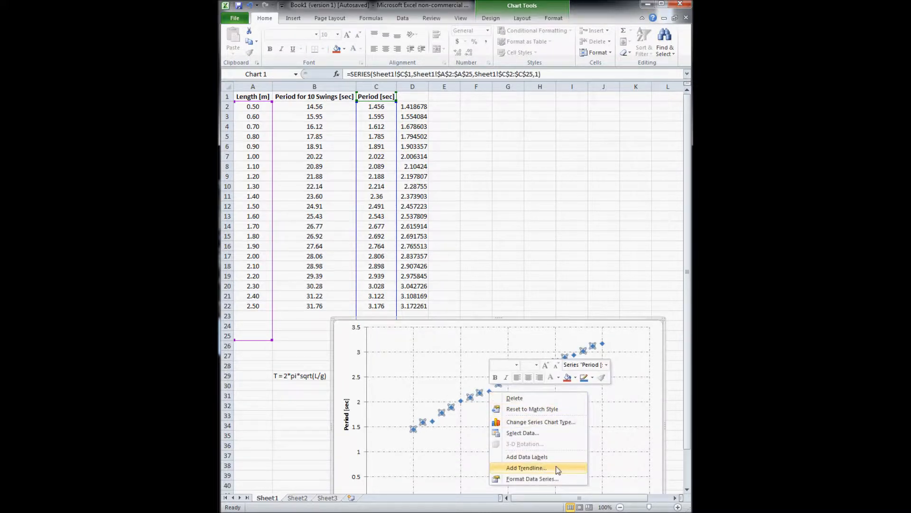
{"action": "left_click", "coordinate": [551, 432]}
{"action": "left_click", "coordinate": [413, 242]}
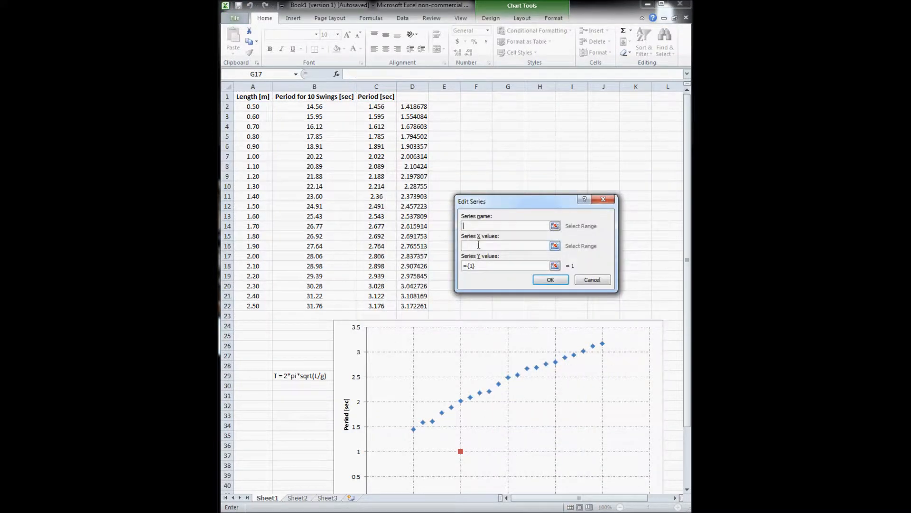
{"action": "left_click", "coordinate": [554, 249]}
{"action": "left_click_drag", "start_coordinate": [259, 108], "coordinate": [261, 310]}
{"action": "left_click", "coordinate": [268, 304]}
{"action": "left_click_drag", "start_coordinate": [259, 108], "coordinate": [269, 305]}
{"action": "left_click", "coordinate": [606, 218]}
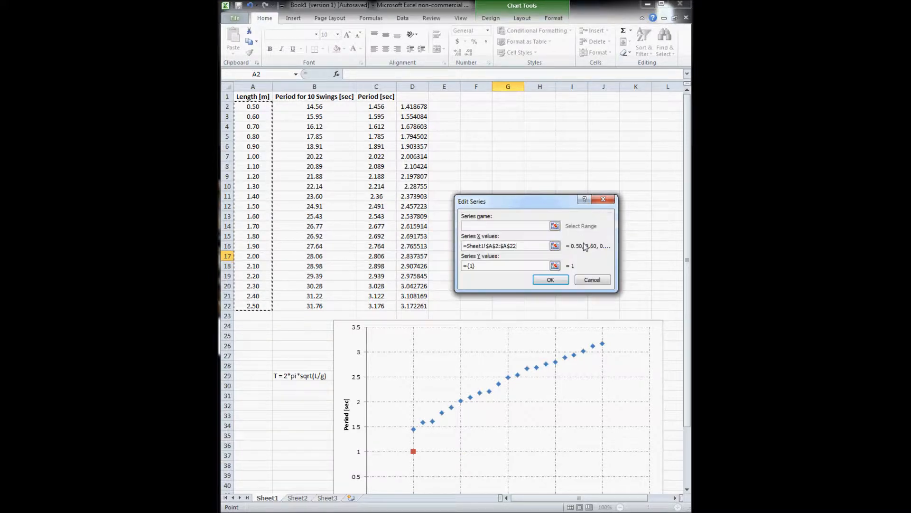
Set the new series' Y values to D2:D22 and apply it to the chart
{"action": "left_click", "coordinate": [532, 266]}
{"action": "key", "text": "BackSpace"}
{"action": "key", "text": "BackSpace"}
{"action": "key", "text": "BackSpace"}
{"action": "left_click", "coordinate": [554, 266]}
{"action": "left_click_drag", "start_coordinate": [399, 106], "coordinate": [413, 307]}
{"action": "left_click", "coordinate": [608, 220]}
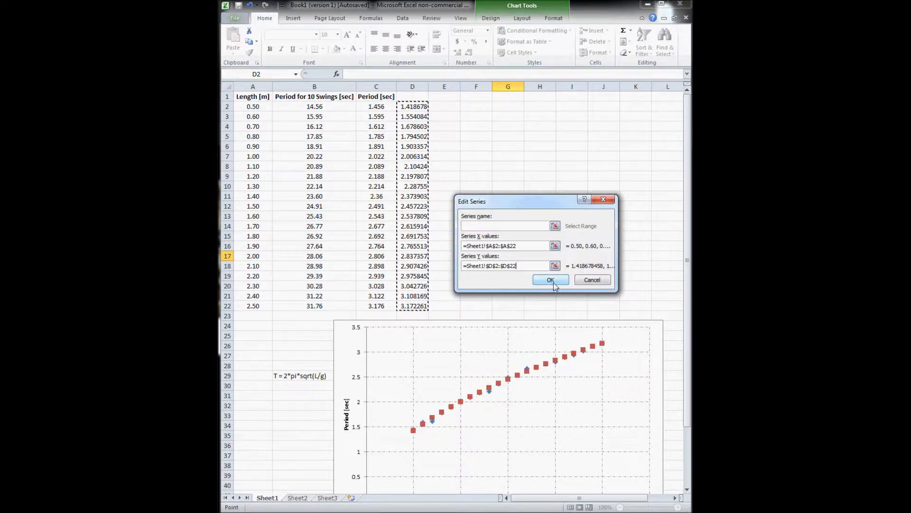
{"action": "left_click", "coordinate": [557, 279]}
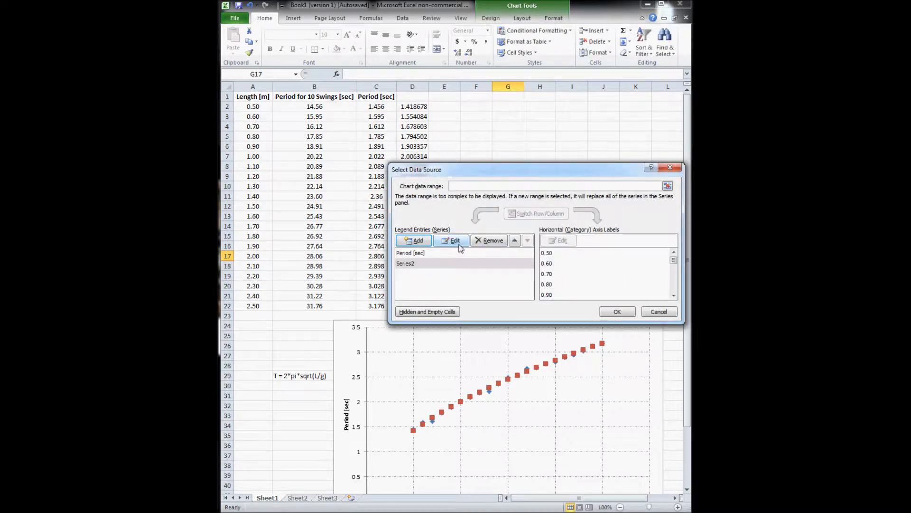
{"action": "left_click", "coordinate": [618, 312]}
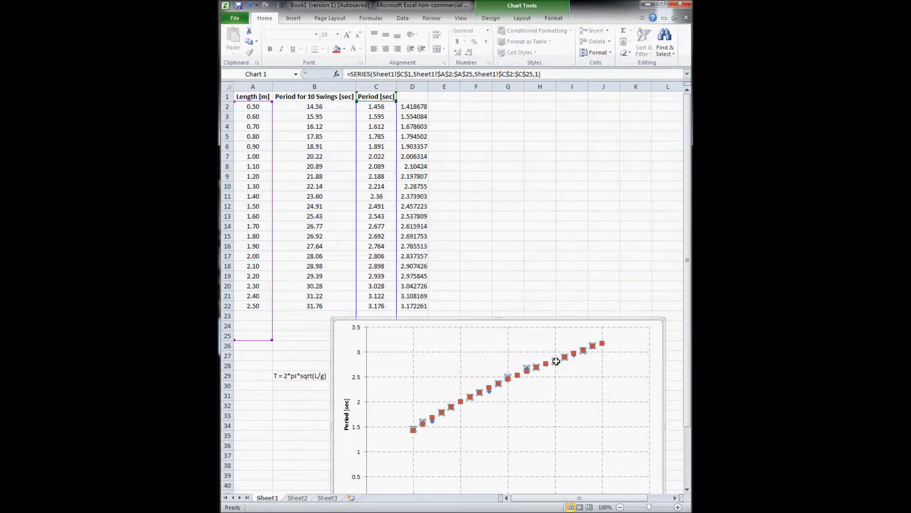
Draw the red predicted series as a solid line with no markers, and move the chart up
{"action": "double_click", "coordinate": [575, 353]}
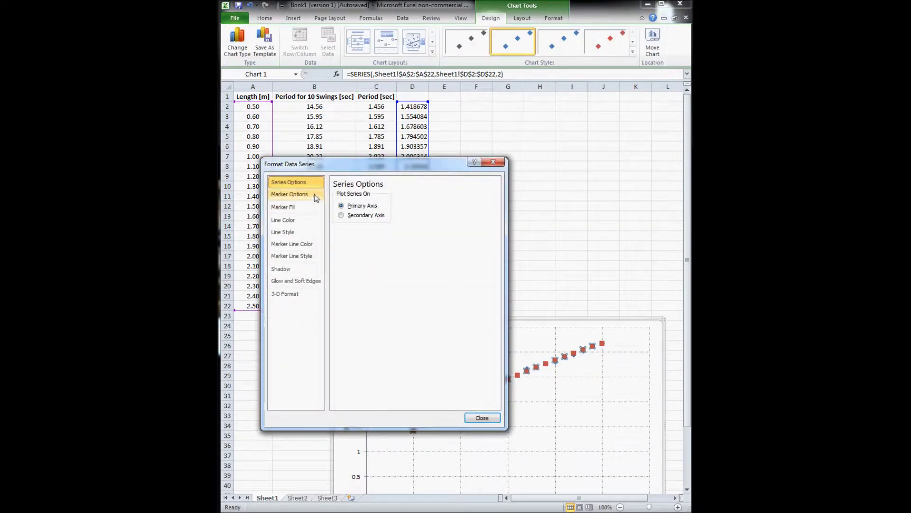
{"action": "left_click", "coordinate": [283, 220]}
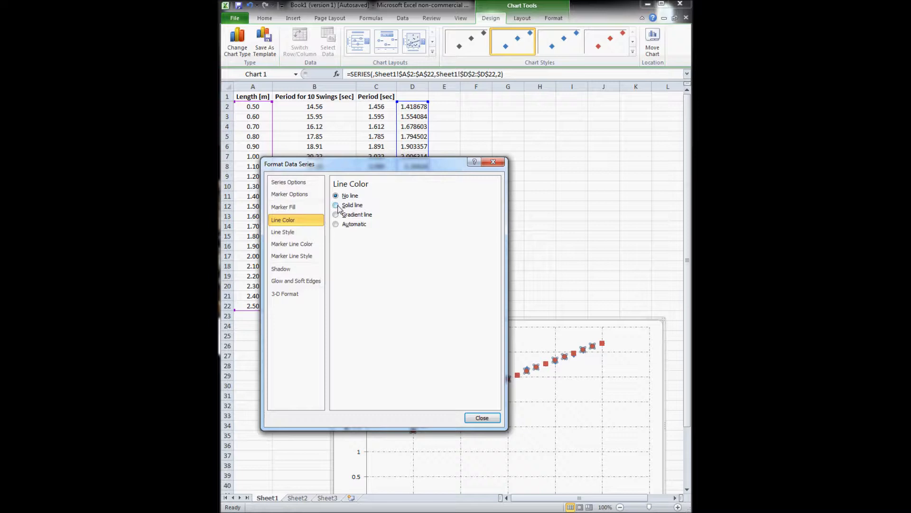
{"action": "left_click", "coordinate": [336, 205]}
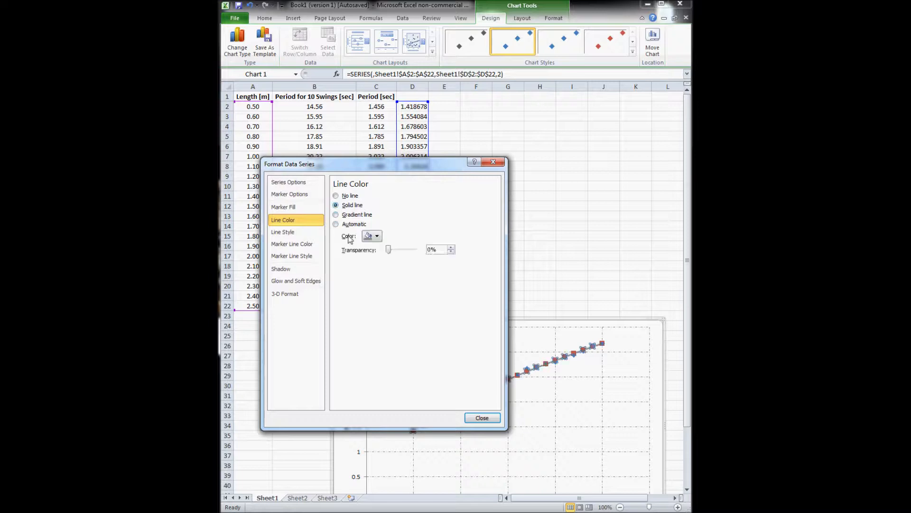
{"action": "left_click", "coordinate": [306, 195]}
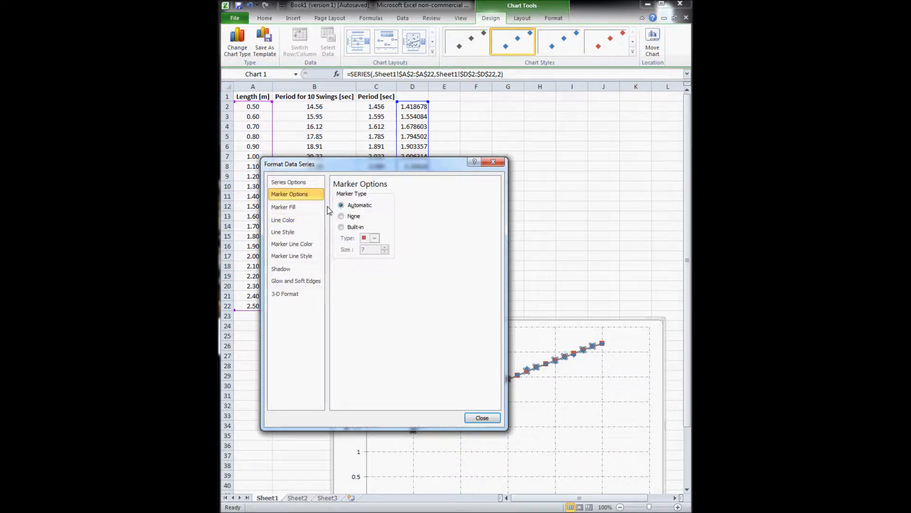
{"action": "left_click", "coordinate": [308, 185]}
{"action": "left_click", "coordinate": [319, 195]}
{"action": "left_click", "coordinate": [340, 216]}
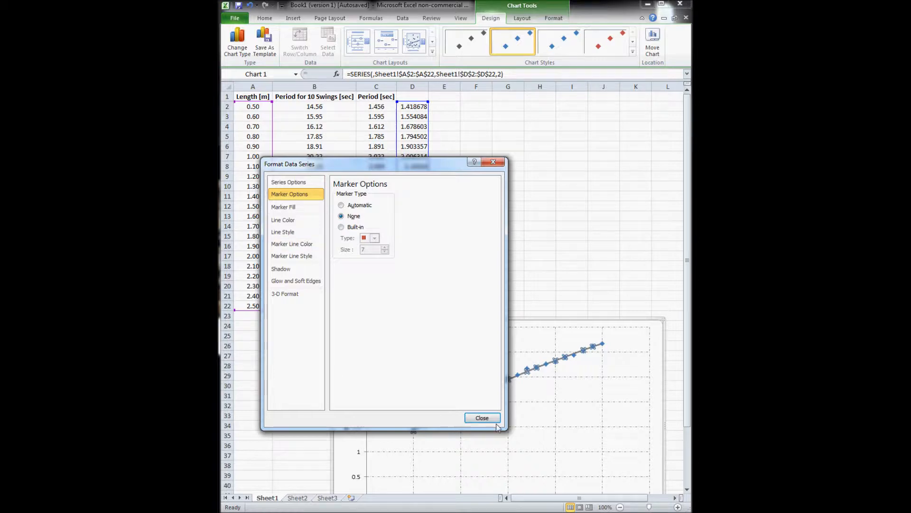
{"action": "left_click", "coordinate": [482, 418]}
{"action": "left_click_drag", "start_coordinate": [455, 322], "coordinate": [452, 135]}
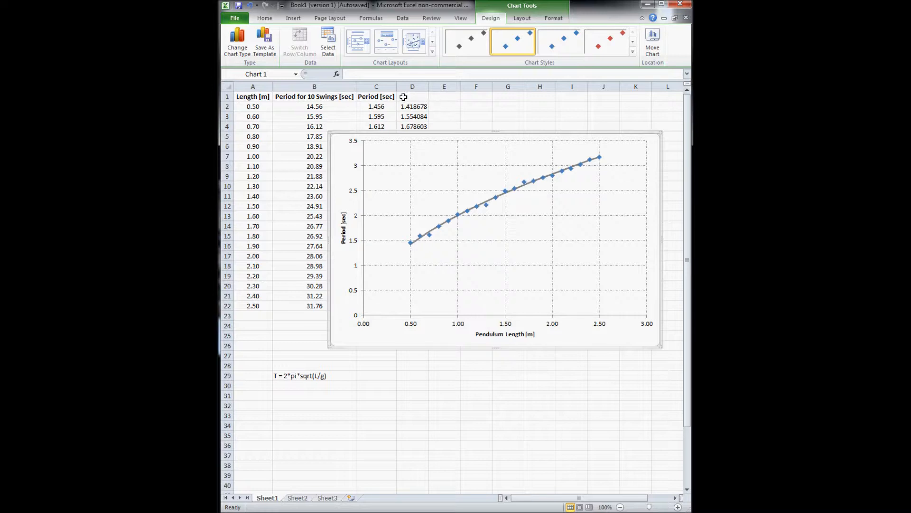
Enter the column D header 'Theoretical Period [sec]' in D1
{"action": "left_click", "coordinate": [418, 98]}
{"action": "type", "text": "Period"}
{"action": "key", "text": "BackSpace"}
{"action": "key", "text": "BackSpace"}
{"action": "key", "text": "BackSpace"}
{"action": "key", "text": "BackSpace"}
{"action": "key", "text": "BackSpace"}
{"action": "key", "text": "BackSpace"}
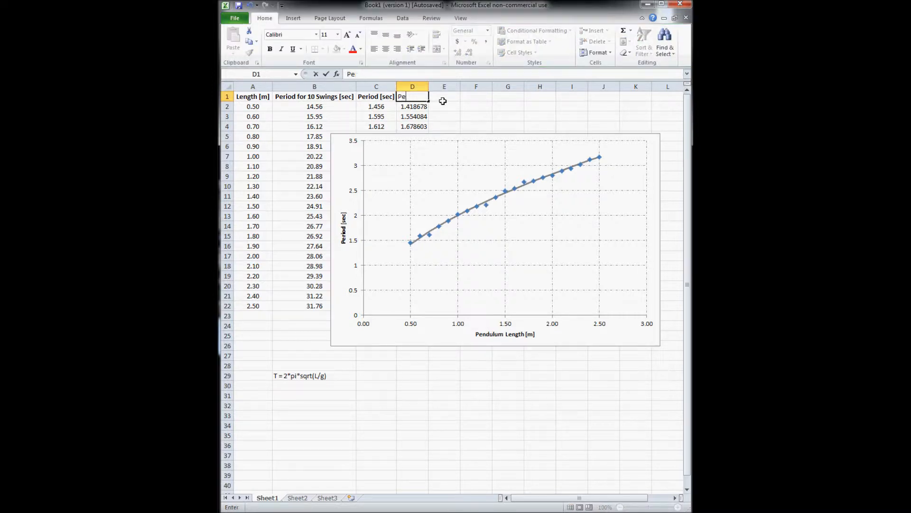
{"action": "type", "text": "Theo"}
{"action": "type", "text": "er"}
{"action": "type", "text": "tical Period"}
{"action": "type", "text": " [sec]"}
{"action": "key", "text": "Return"}
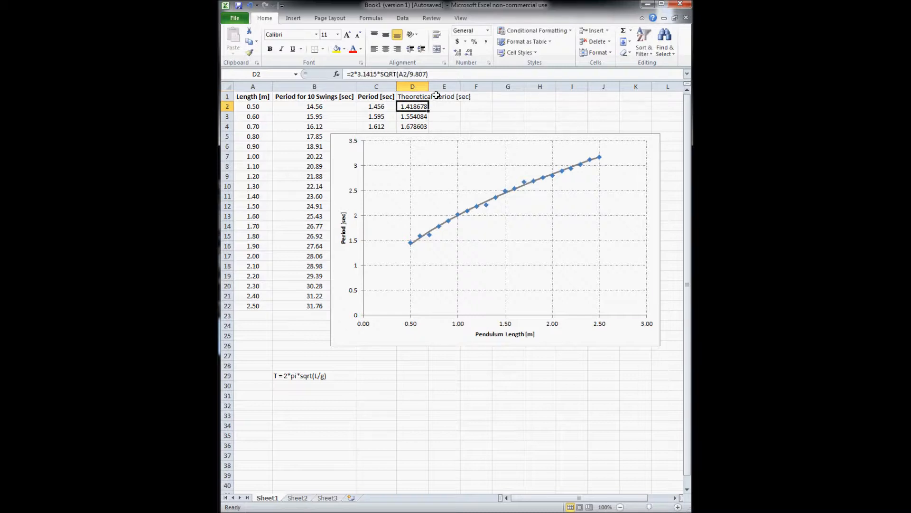
Widen column D to fit its values and make the D1 header bold
{"action": "left_click", "coordinate": [433, 85]}
{"action": "left_click", "coordinate": [428, 95]}
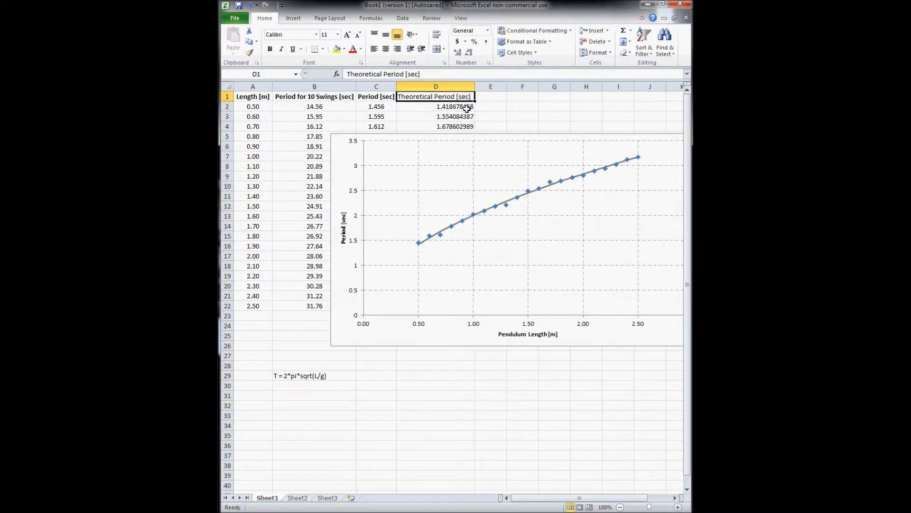
{"action": "key", "text": "ctrl+b"}
{"action": "left_click", "coordinate": [469, 114]}
{"action": "left_click", "coordinate": [514, 109]}
{"action": "left_click", "coordinate": [313, 381]}
{"action": "left_click", "coordinate": [326, 366]}
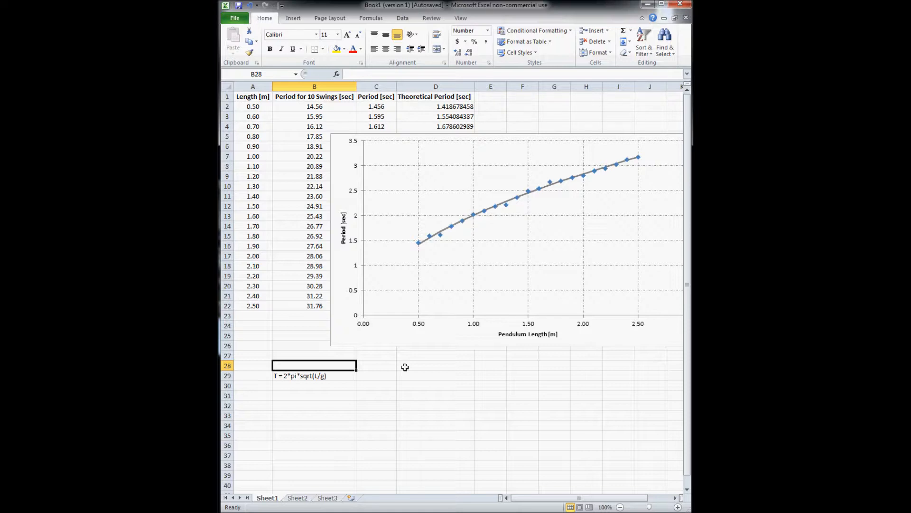
Type the note R2 = (1-(syx/sy)^2) into cell B28
{"action": "type", "text": "R2 = (1-("}
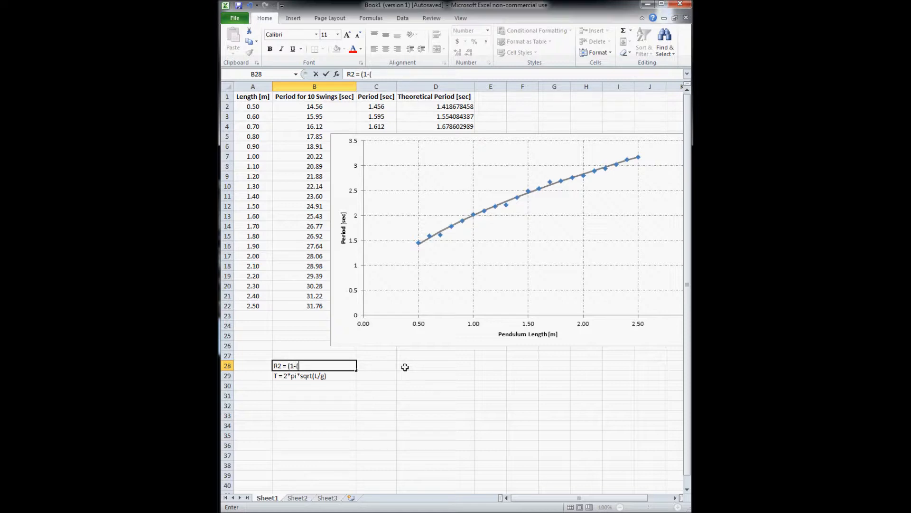
{"action": "type", "text": "yx"}
{"action": "type", "text": "/sy)^2)"}
{"action": "key", "text": "Return"}
{"action": "key", "text": "Up"}
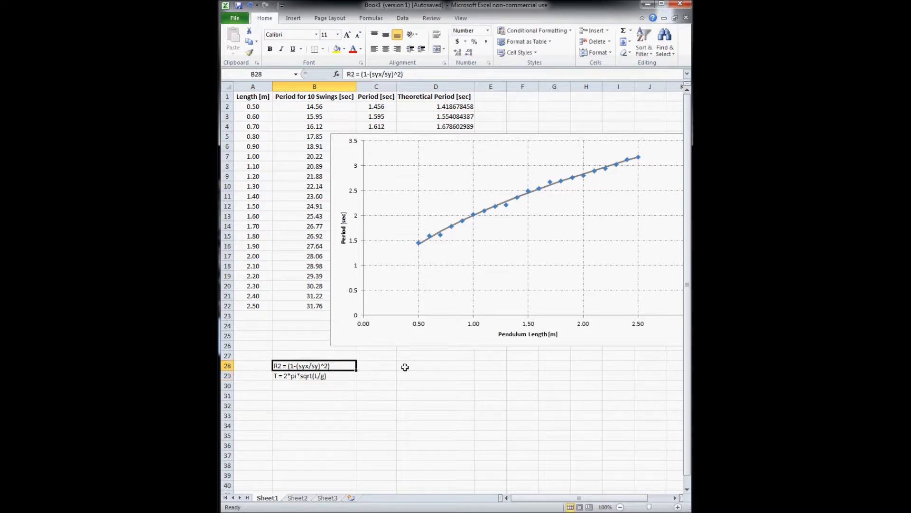
{"action": "key", "text": "Down"}
{"action": "key", "text": "Up"}
{"action": "key", "text": "Down"}
{"action": "key", "text": "Up"}
Drag the chart down so it starts at row 24, beneath the data table
{"action": "left_click", "coordinate": [377, 106]}
{"action": "left_click_drag", "start_coordinate": [376, 106], "coordinate": [381, 311]}
{"action": "left_click", "coordinate": [337, 202]}
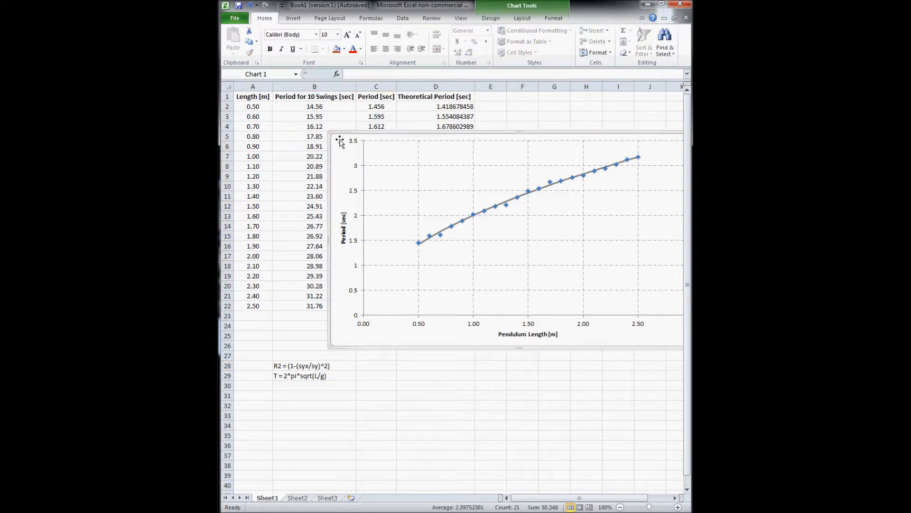
{"action": "left_click_drag", "start_coordinate": [329, 134], "coordinate": [372, 337]}
{"action": "left_click", "coordinate": [384, 107]}
{"action": "left_click_drag", "start_coordinate": [384, 107], "coordinate": [385, 306]}
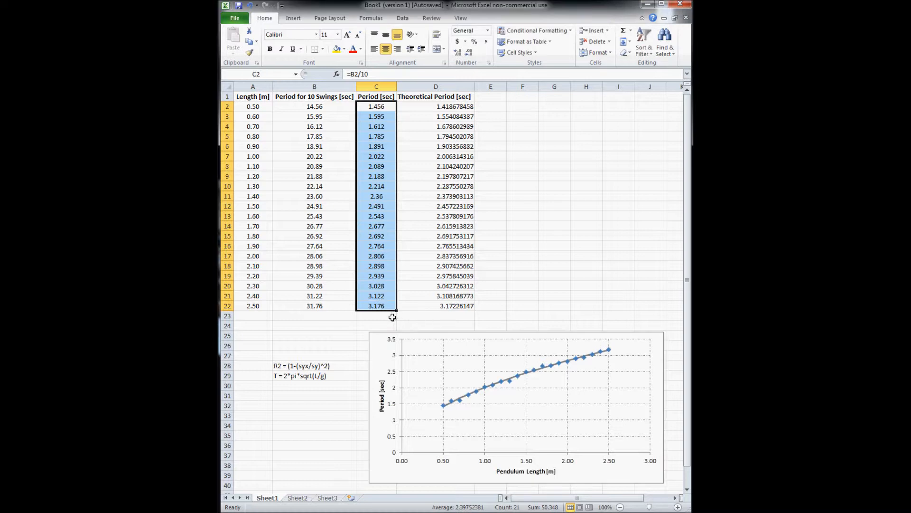
{"action": "left_click", "coordinate": [529, 100]}
Enter =stdev(c:C) in F2, giving 0.532093 for the measured periods
{"action": "key", "text": "Return"}
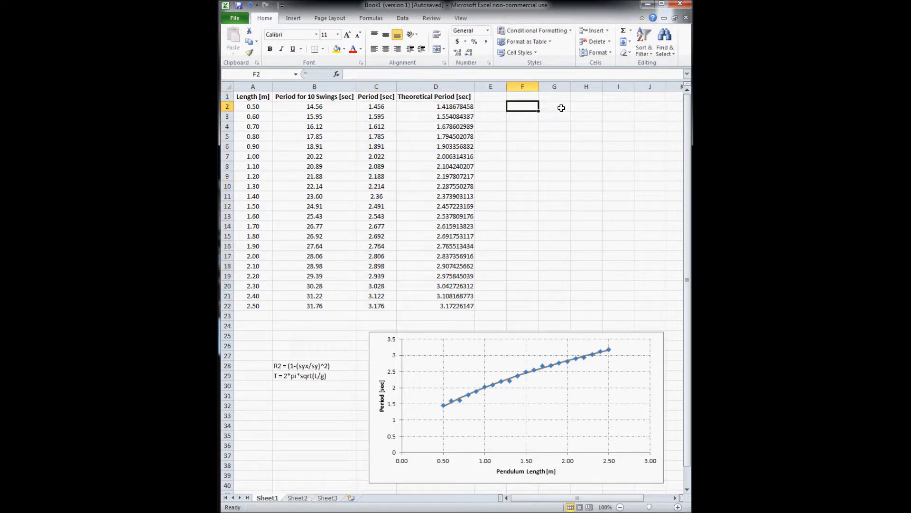
{"action": "type", "text": "=stdev("}
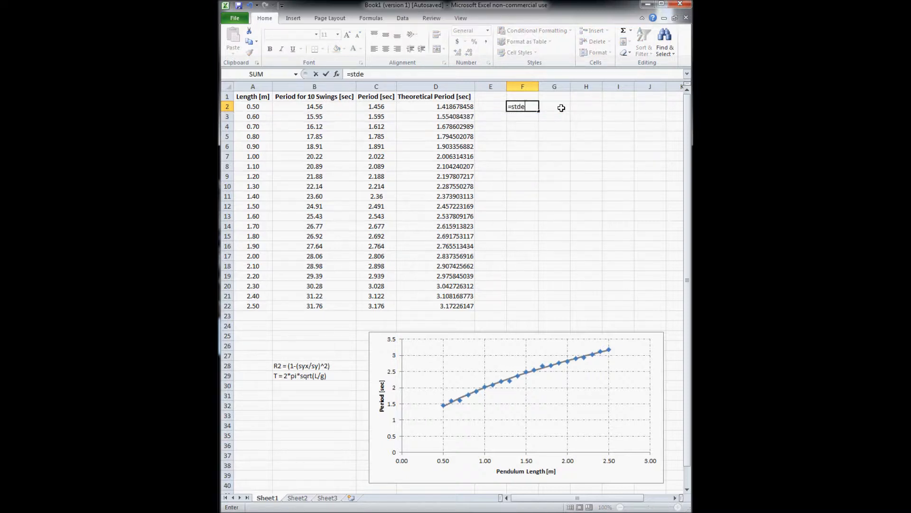
{"action": "left_click", "coordinate": [376, 106]}
{"action": "key", "text": "BackSpace"}
{"action": "key", "text": "BackSpace"}
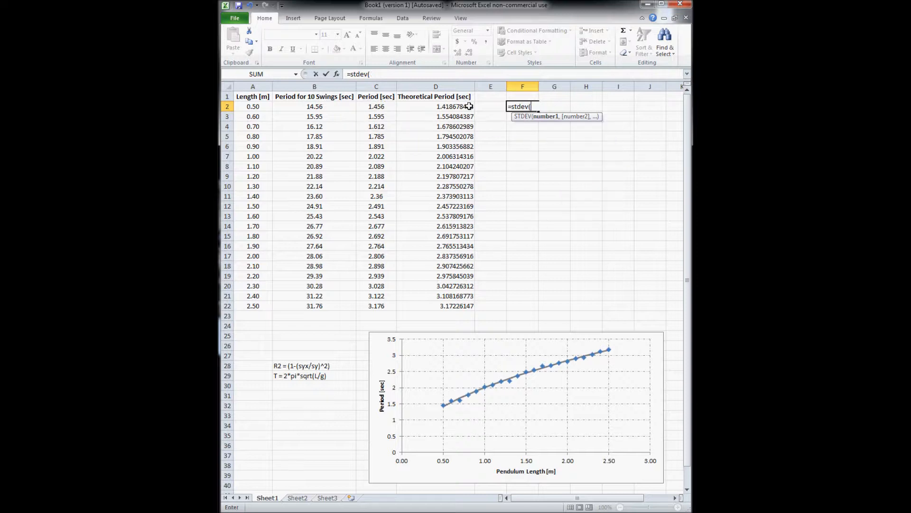
{"action": "type", "text": "c:C)"}
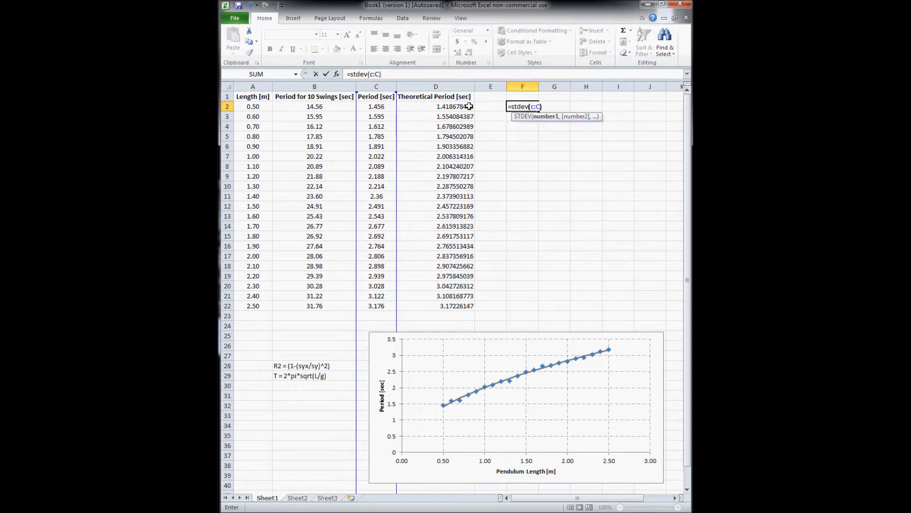
{"action": "key", "text": "Return"}
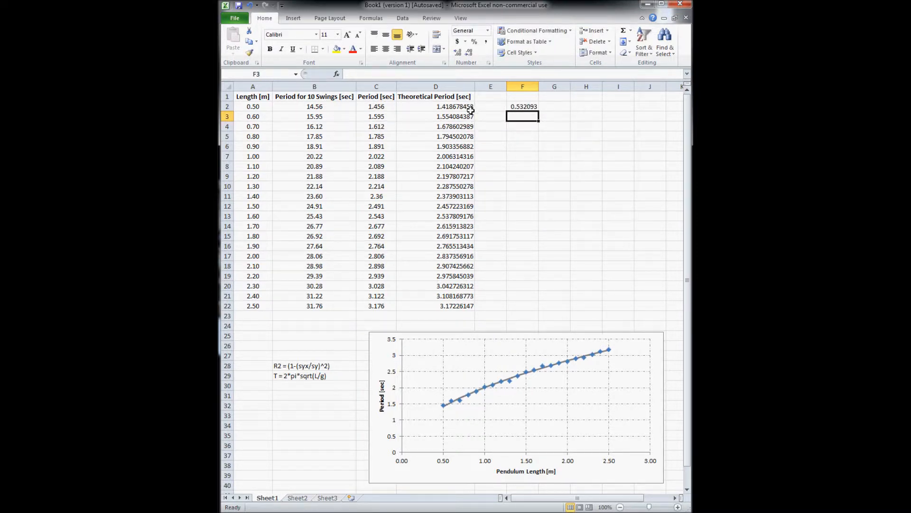
{"action": "left_click", "coordinate": [466, 108]}
{"action": "left_click", "coordinate": [514, 116]}
Type the header 'Error' in E1 and make it bold
{"action": "left_click", "coordinate": [492, 97]}
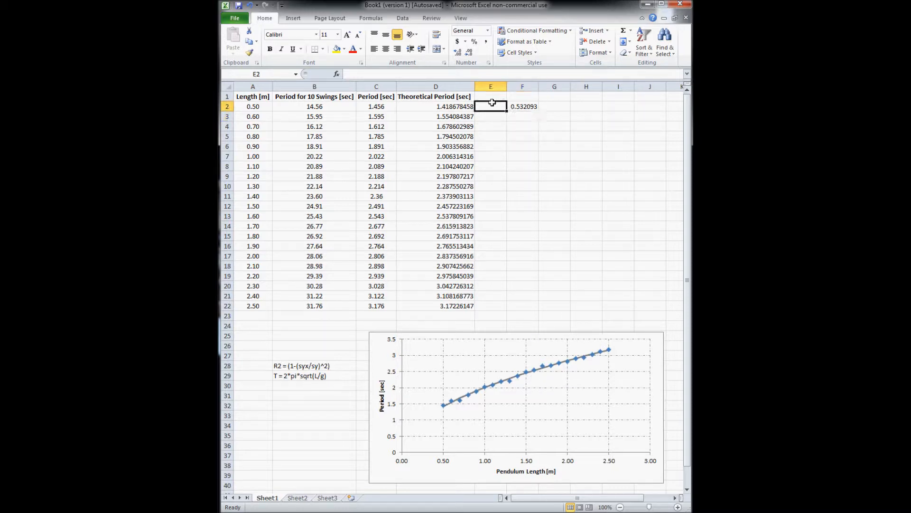
{"action": "type", "text": "Error"}
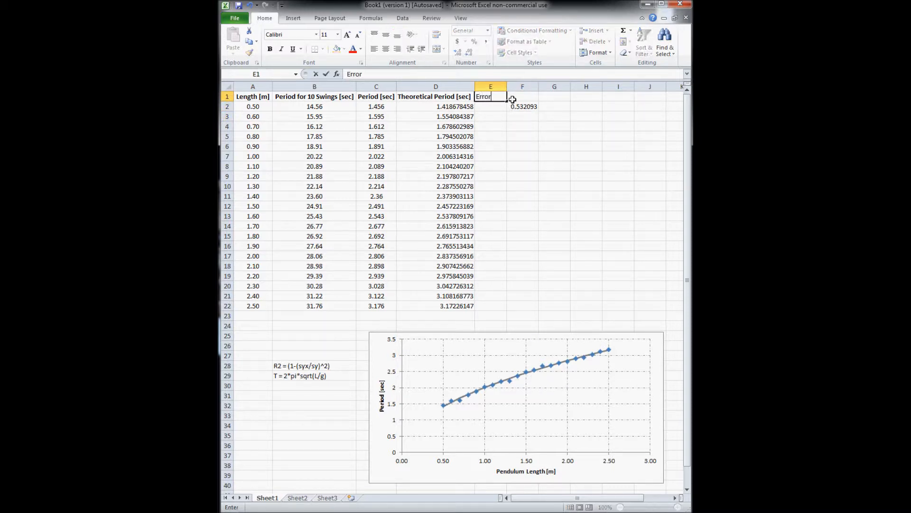
{"action": "key", "text": "Return"}
{"action": "left_click", "coordinate": [492, 97]}
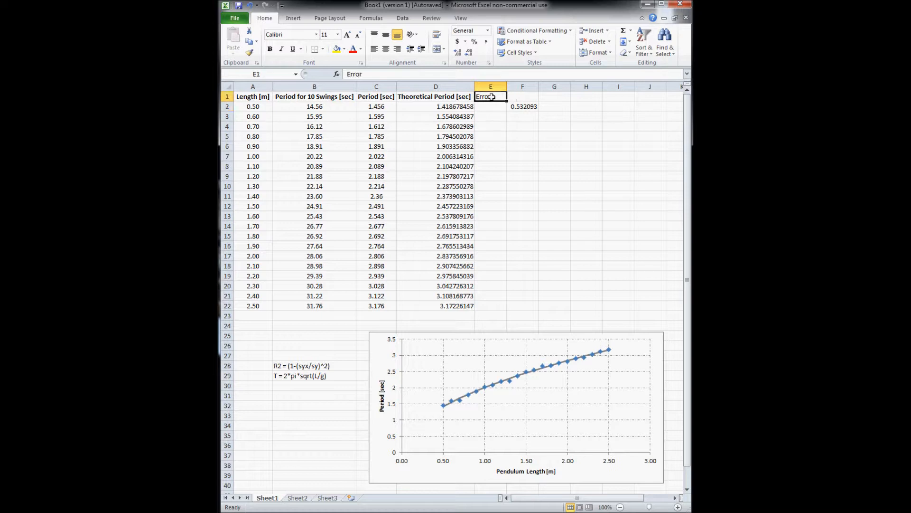
{"action": "key", "text": "ctrl+b"}
Append ' [sec]' to the E1 header and autofit column E
{"action": "left_click", "coordinate": [439, 74]}
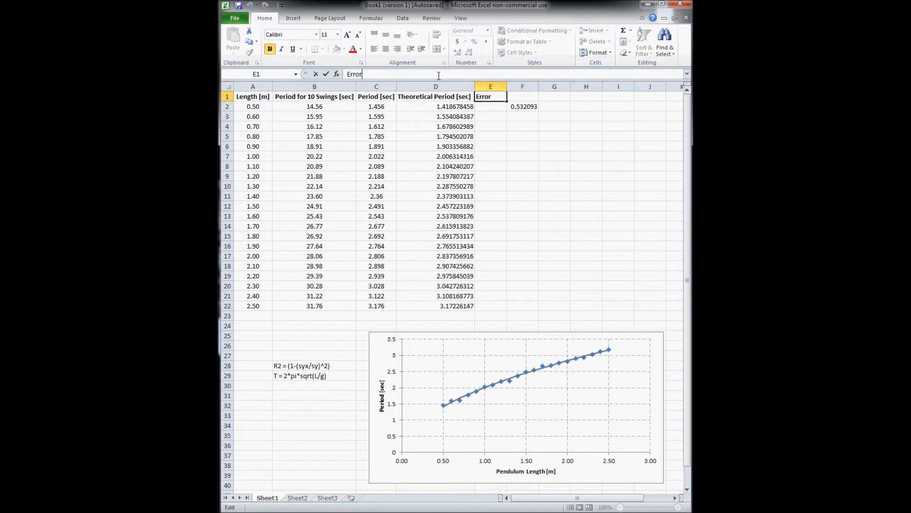
{"action": "type", "text": "[sec]"}
{"action": "left_click", "coordinate": [502, 123]}
{"action": "double_click", "coordinate": [507, 87]}
{"action": "left_click", "coordinate": [511, 139]}
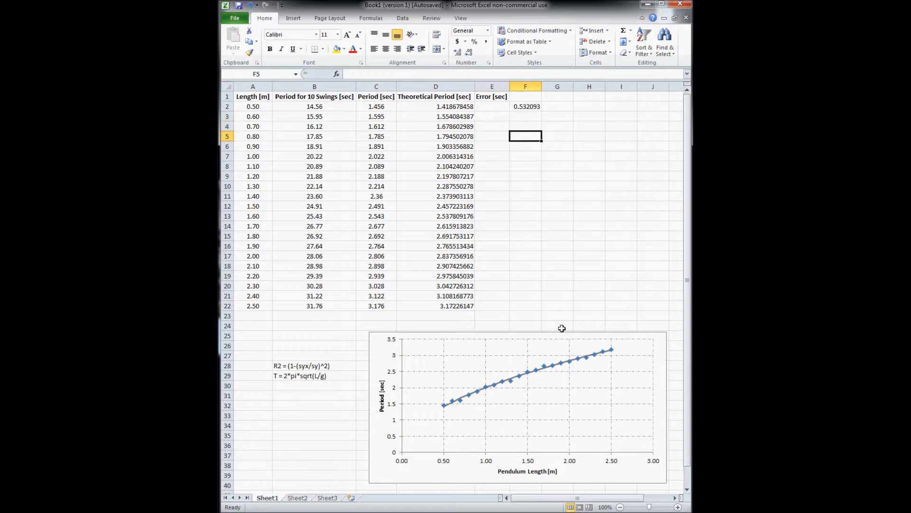
{"action": "left_click", "coordinate": [515, 420]}
{"action": "left_click", "coordinate": [488, 463]}
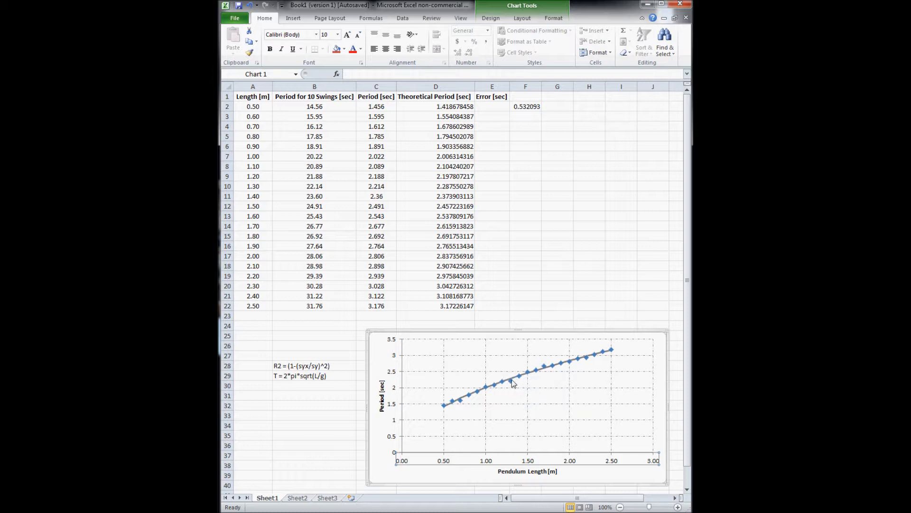
Enter the error formula =C2-D2 in cell E2
{"action": "left_click", "coordinate": [389, 106]}
{"action": "key", "text": "Right"}
{"action": "key", "text": "Left"}
{"action": "key", "text": "Right"}
{"action": "key", "text": "Right"}
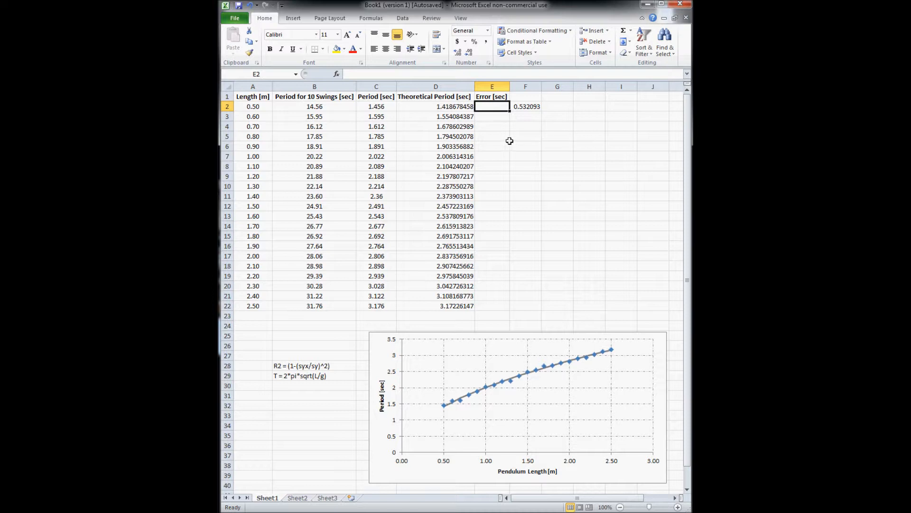
{"action": "type", "text": "="}
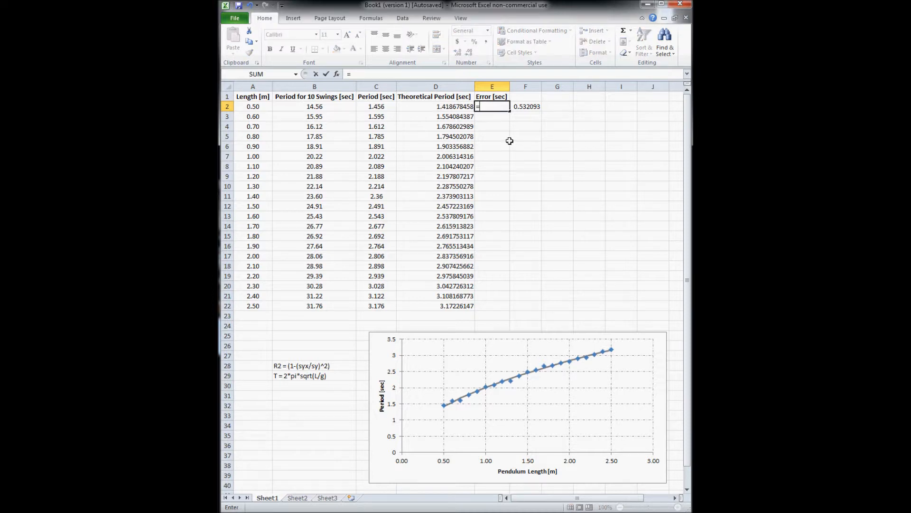
{"action": "left_click", "coordinate": [382, 106]}
{"action": "type", "text": "-"}
{"action": "left_click", "coordinate": [444, 106]}
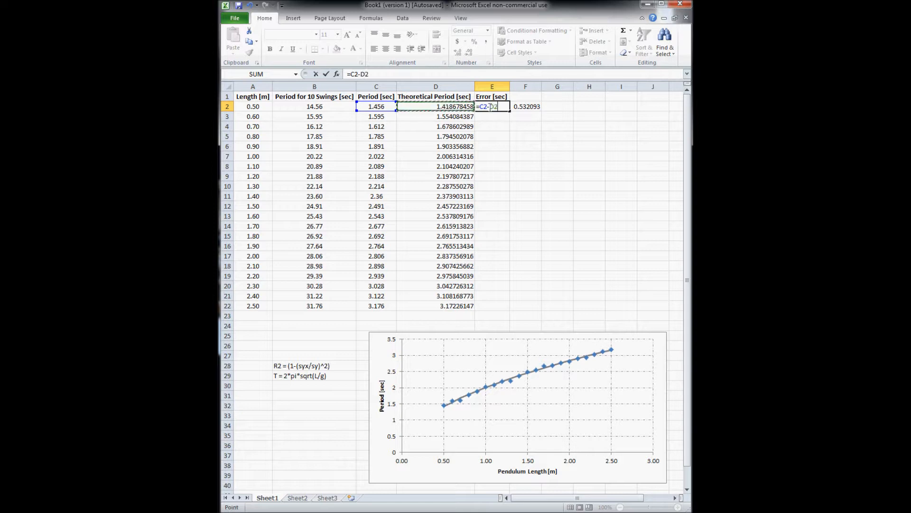
{"action": "key", "text": "Return"}
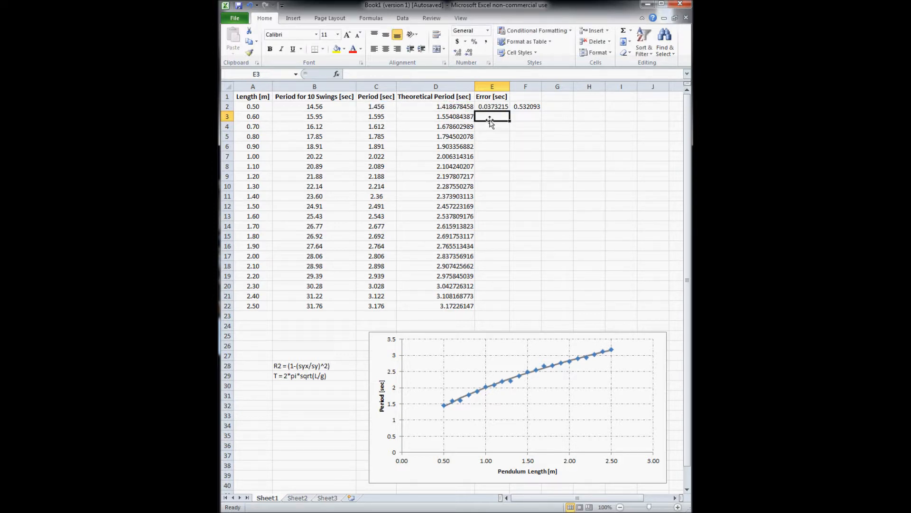
Fill the E2 error formula down to E22 and check the column's values
{"action": "left_click", "coordinate": [492, 99]}
{"action": "left_click", "coordinate": [492, 106]}
{"action": "left_click_drag", "start_coordinate": [509, 112], "coordinate": [509, 310]}
{"action": "left_click", "coordinate": [558, 216]}
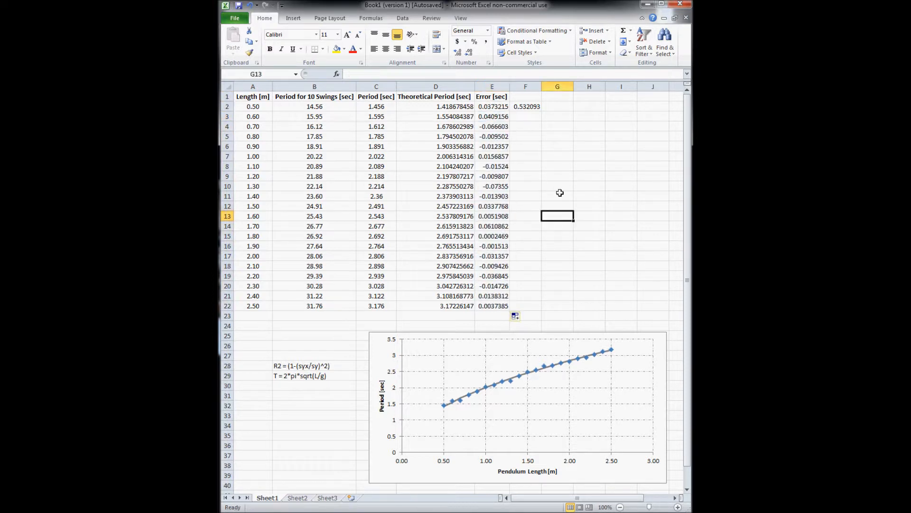
{"action": "left_click", "coordinate": [526, 115]}
{"action": "left_click_drag", "start_coordinate": [492, 104], "coordinate": [493, 309]}
{"action": "left_click", "coordinate": [558, 186]}
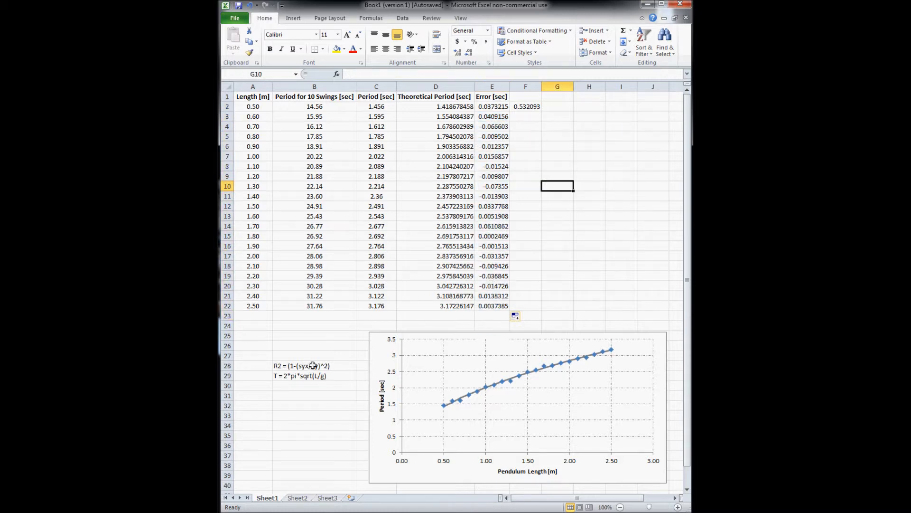
Put the errors' standard deviation =stdev(E2:E22) in F3, giving 0.032671
{"action": "left_click", "coordinate": [523, 119]}
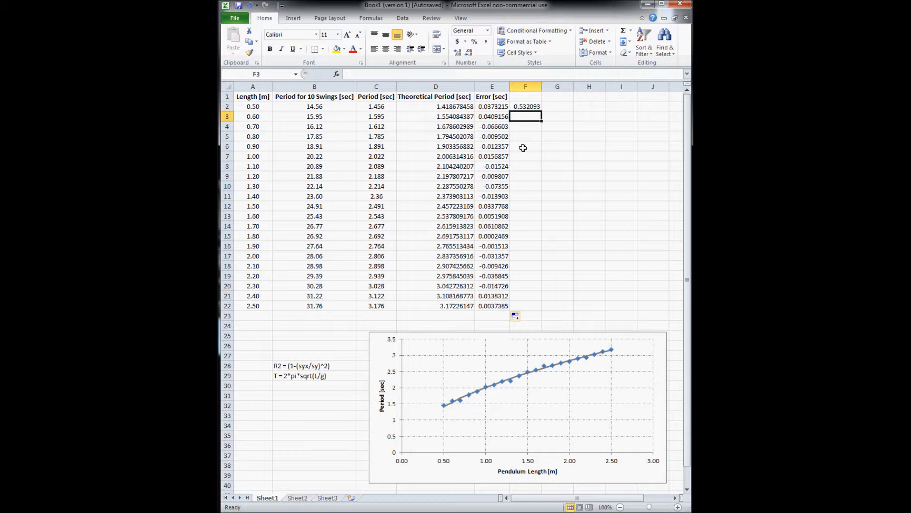
{"action": "type", "text": "=stdev("}
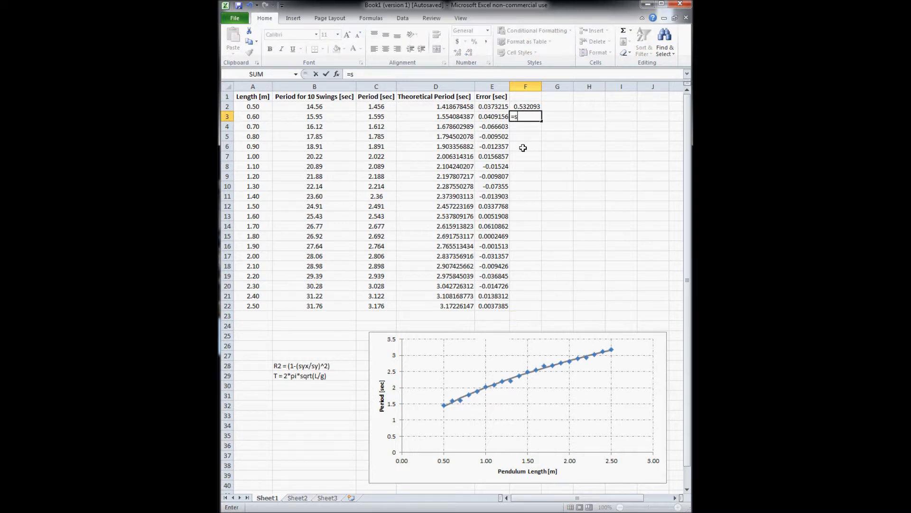
{"action": "left_click_drag", "start_coordinate": [490, 107], "coordinate": [494, 303]}
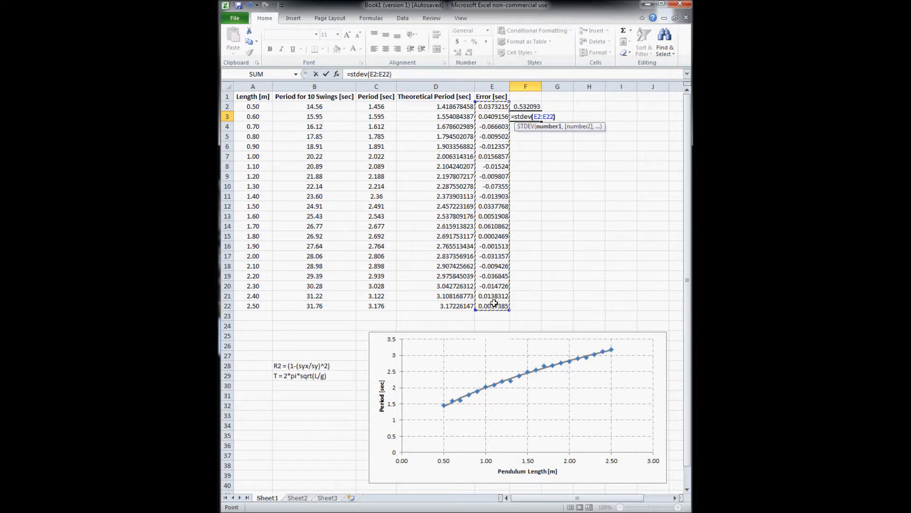
{"action": "key", "text": "Return"}
Compute R² in G4 with =1-(F3/F2)^2, giving 0.99623
{"action": "left_click", "coordinate": [557, 128]}
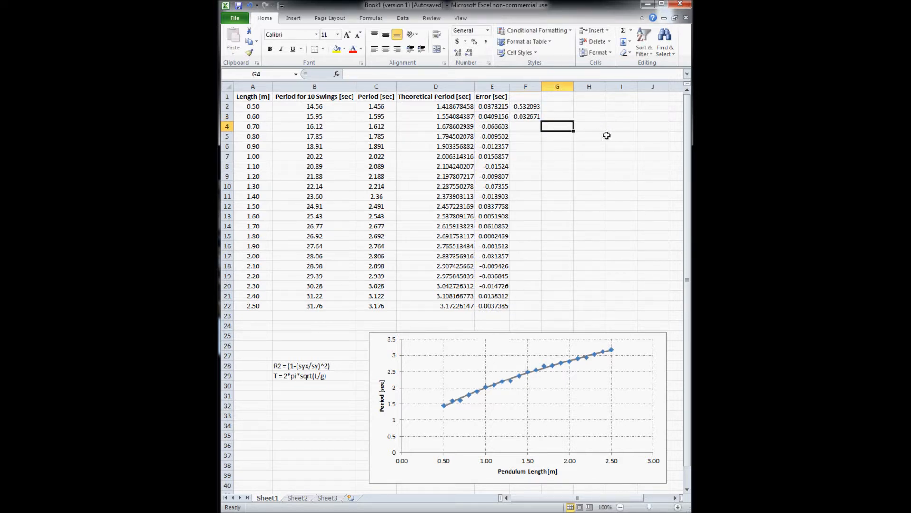
{"action": "type", "text": "=1-"}
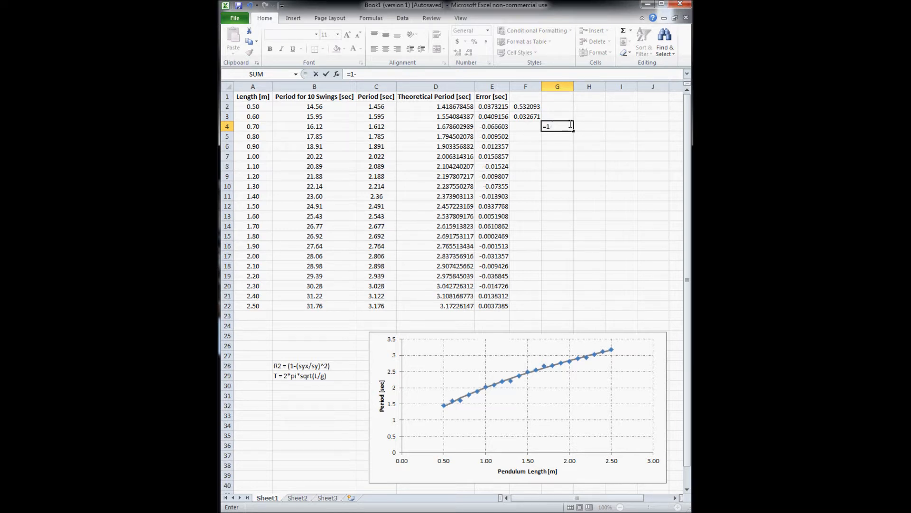
{"action": "type", "text": "("}
{"action": "left_click", "coordinate": [527, 116]}
{"action": "type", "text": "/"}
{"action": "left_click", "coordinate": [539, 106]}
{"action": "type", "text": ")^2"}
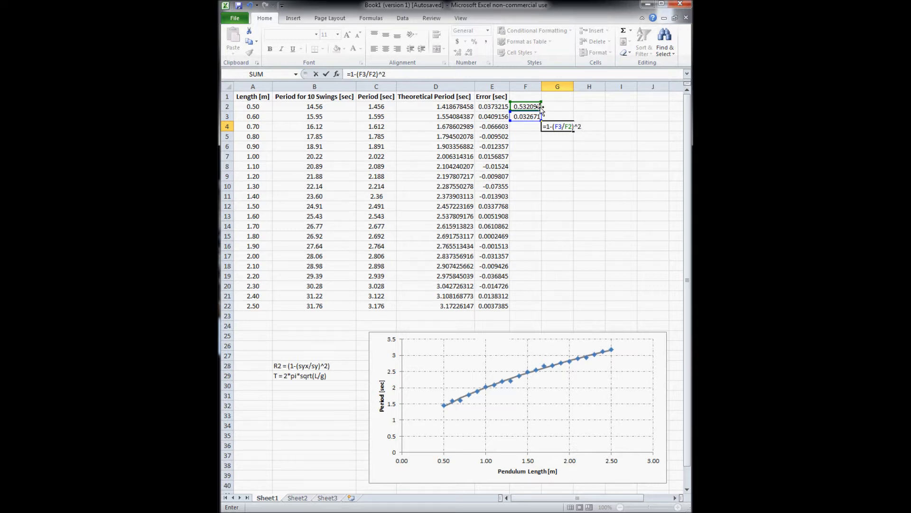
{"action": "key", "text": "Return"}
{"action": "left_click", "coordinate": [571, 154]}
{"action": "left_click", "coordinate": [562, 126]}
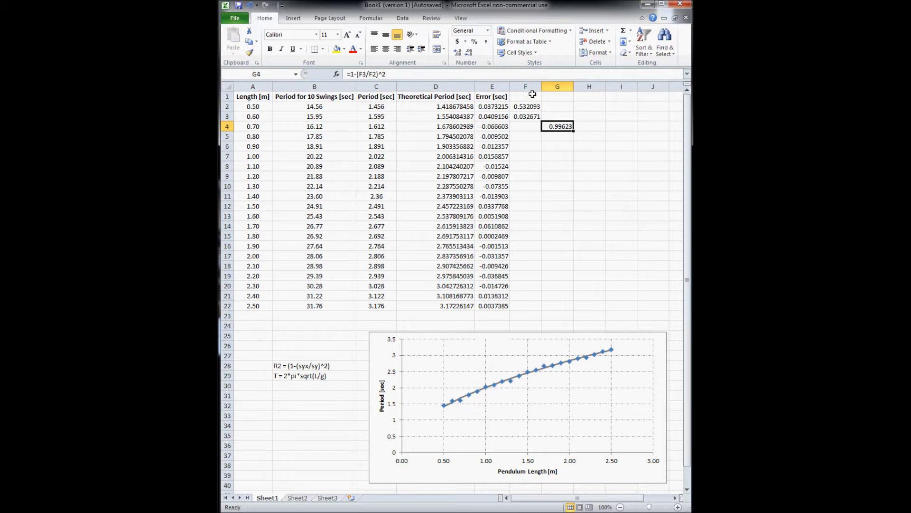
Enlarge the period versus length chart up and left over the table, then switch to SciDAVis
{"action": "left_click", "coordinate": [392, 346]}
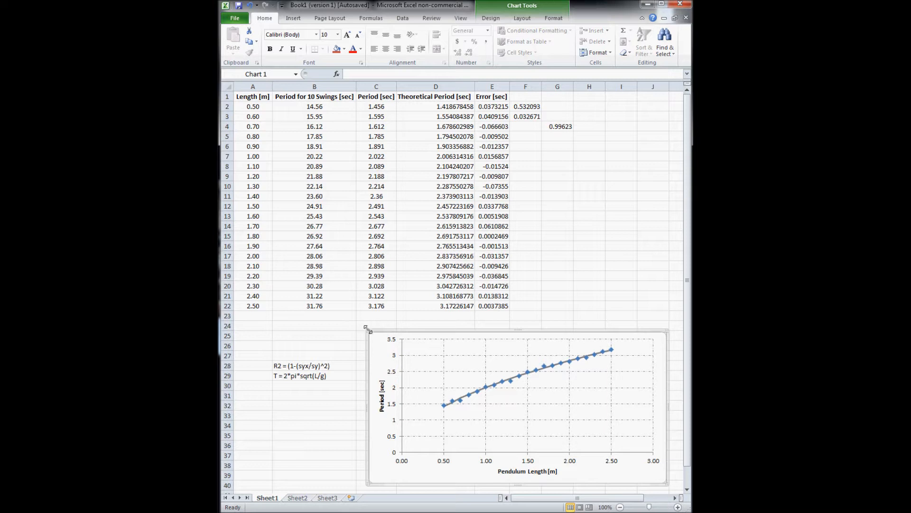
{"action": "left_click_drag", "start_coordinate": [367, 331], "coordinate": [327, 232]}
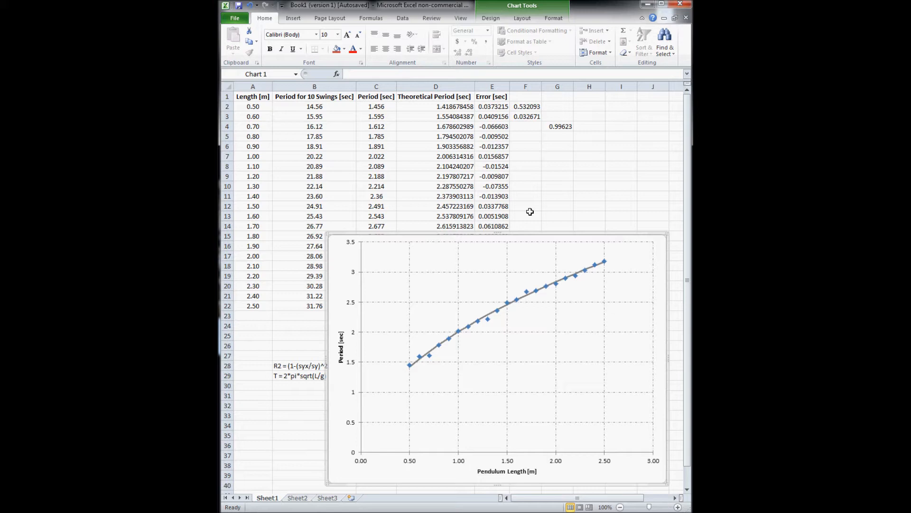
{"action": "key", "text": "alt+Tab"}
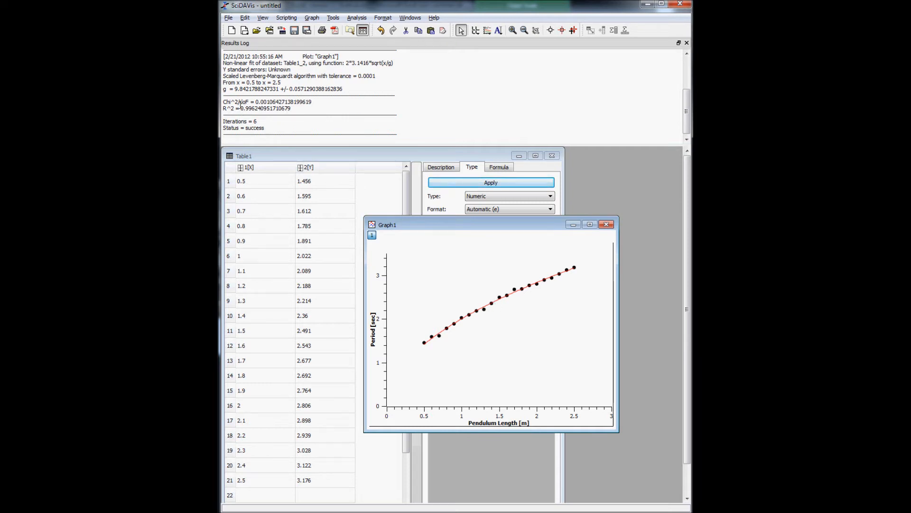
{"action": "mouse_move", "coordinate": [227, 90]}
{"action": "left_mouse_down"}
{"action": "mouse_move", "coordinate": [351, 89]}
{"action": "mouse_move", "coordinate": [223, 91]}
{"action": "left_mouse_up"}
{"action": "left_click", "coordinate": [352, 89]}
{"action": "left_click", "coordinate": [321, 89]}
Minimize SciDAVis and view Excel's enlarged chart beside the R² value 0.99623 in G4
{"action": "left_click", "coordinate": [646, 4]}
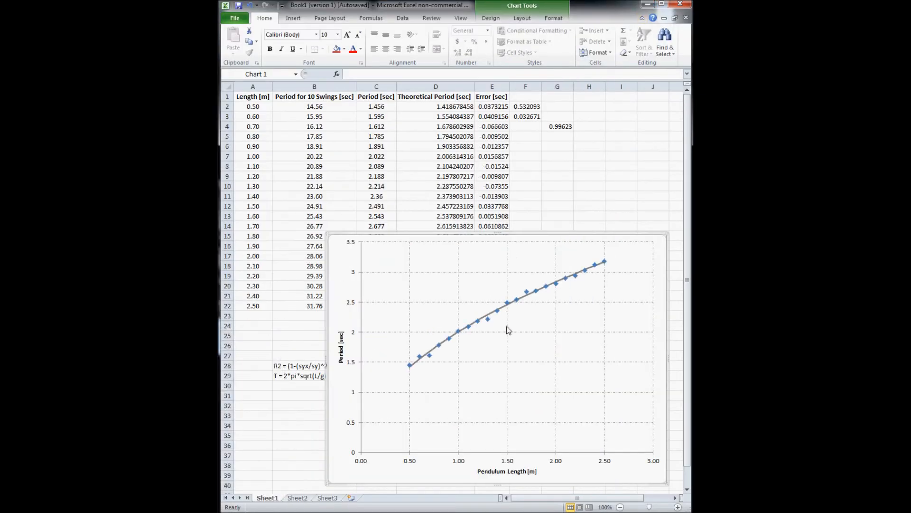
{"action": "left_click", "coordinate": [505, 307]}
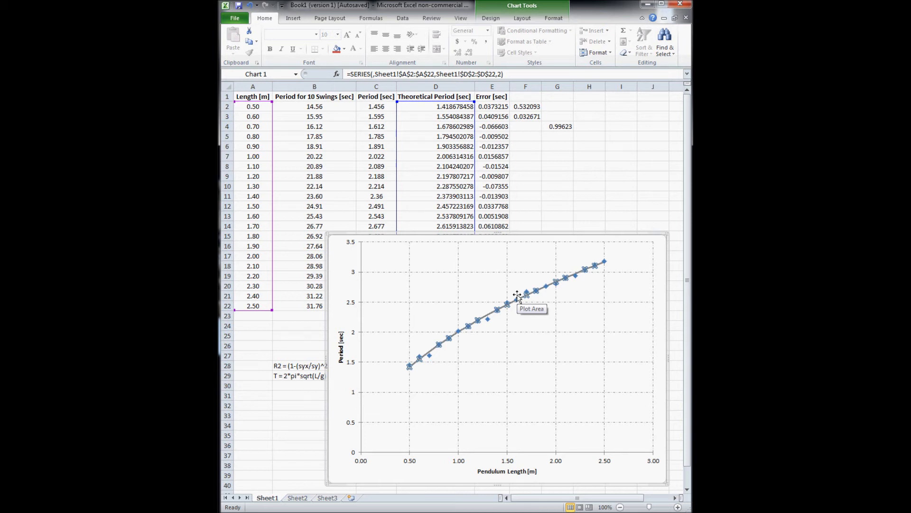
{"action": "left_click", "coordinate": [510, 343]}
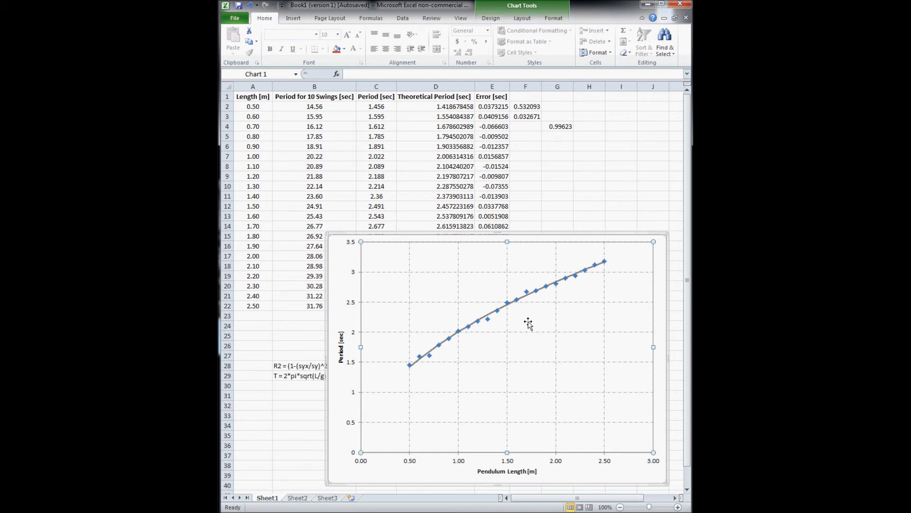
{"action": "left_click", "coordinate": [559, 126]}
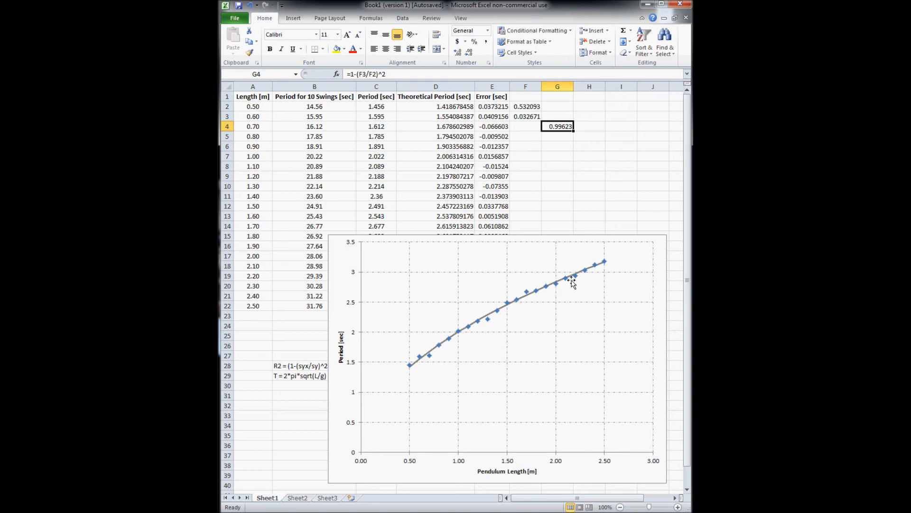
{"action": "mouse_move", "coordinate": [565, 277]}
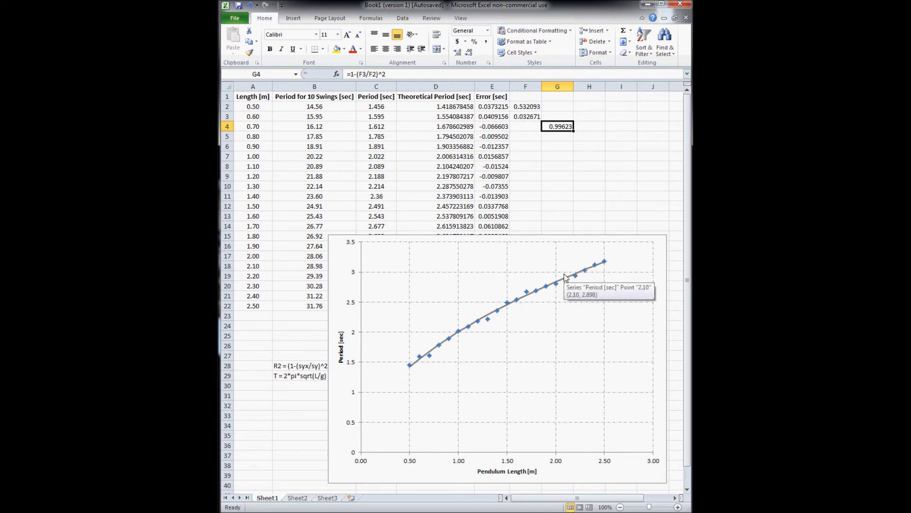